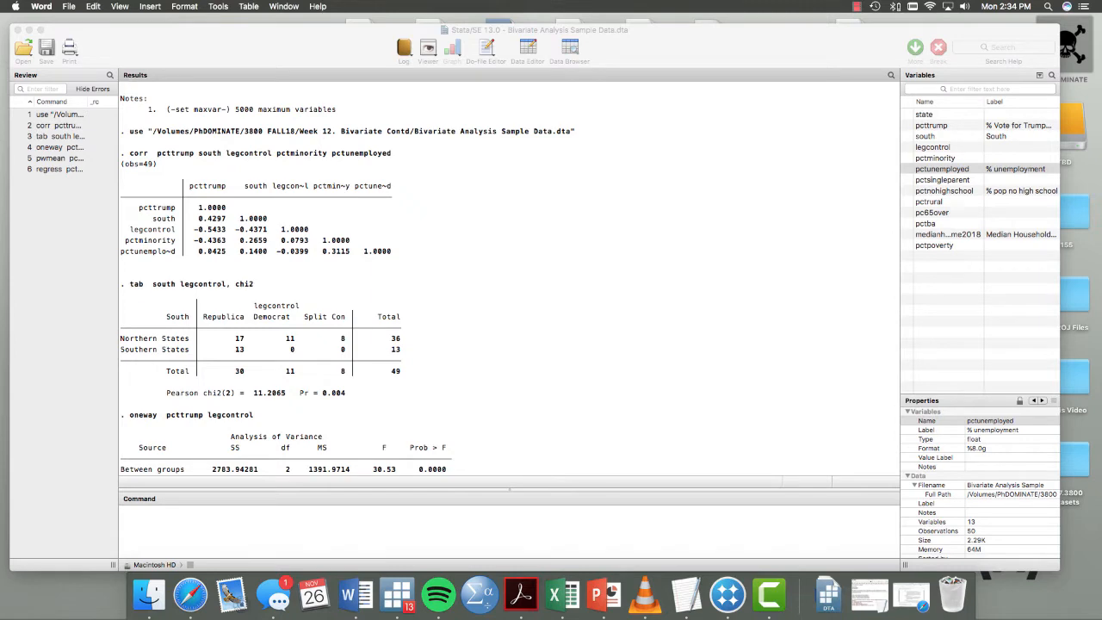
- Insert a table with 6 columns and 6 rows below the "IV. Data" heading
{"action": "left_click_drag", "start_coordinate": [1101, 11], "coordinate": [914, 12]}
{"action": "key", "text": "Return"}
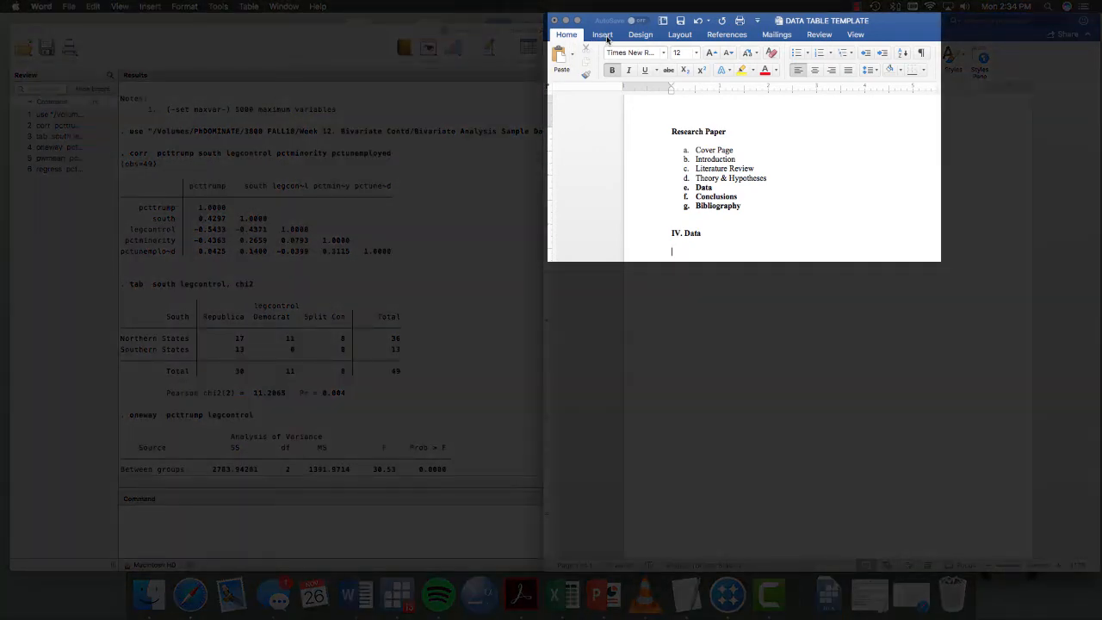
{"action": "left_click", "coordinate": [605, 36]}
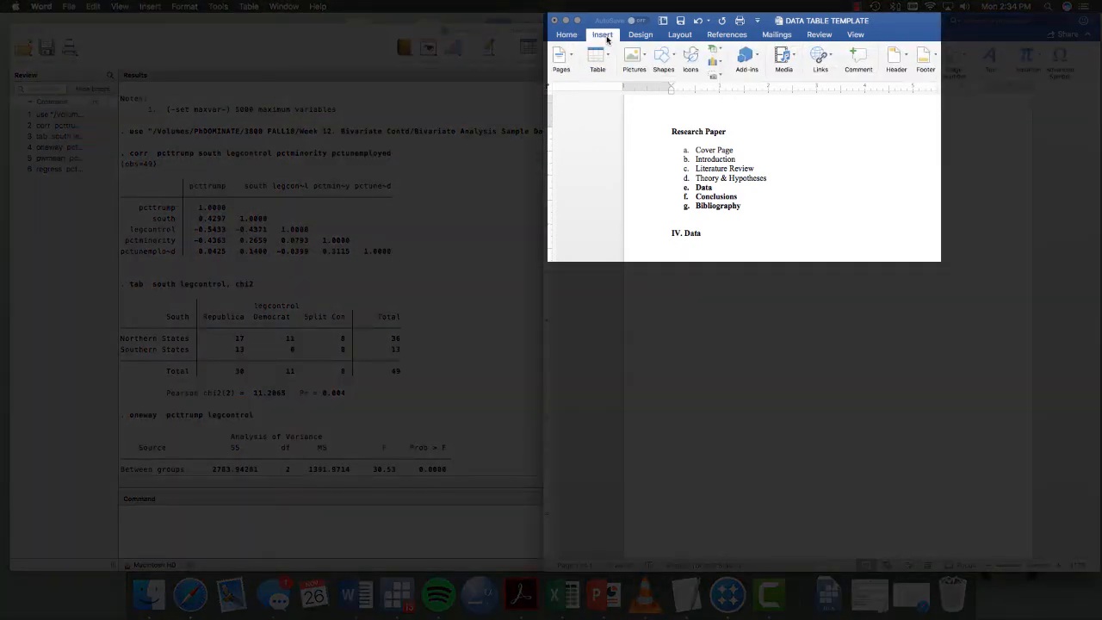
{"action": "left_click", "coordinate": [607, 57]}
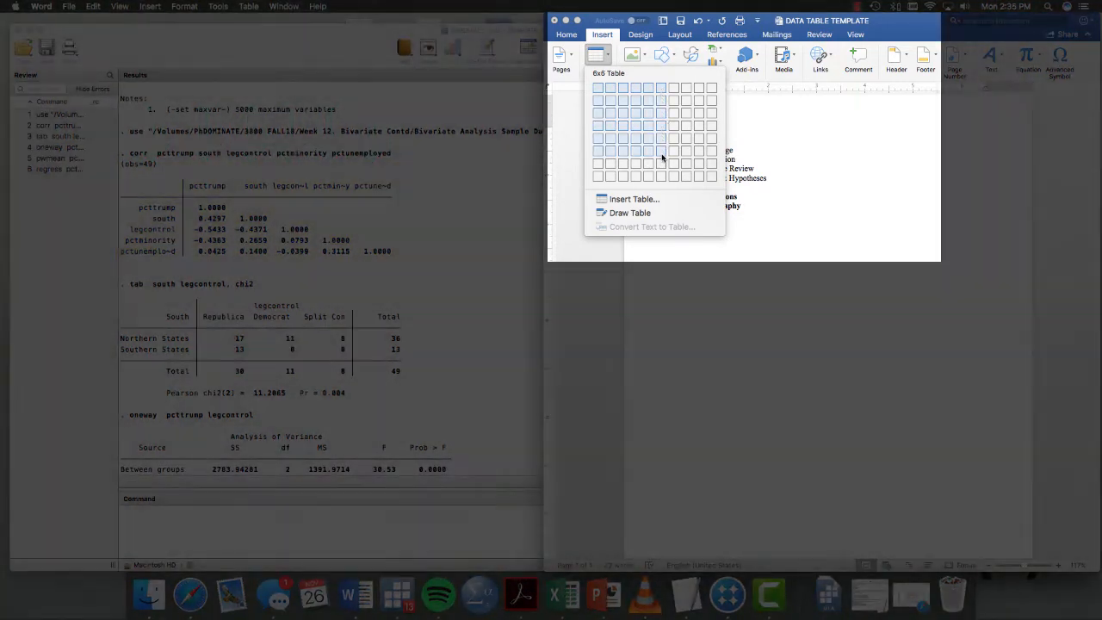
{"action": "left_click", "coordinate": [662, 160]}
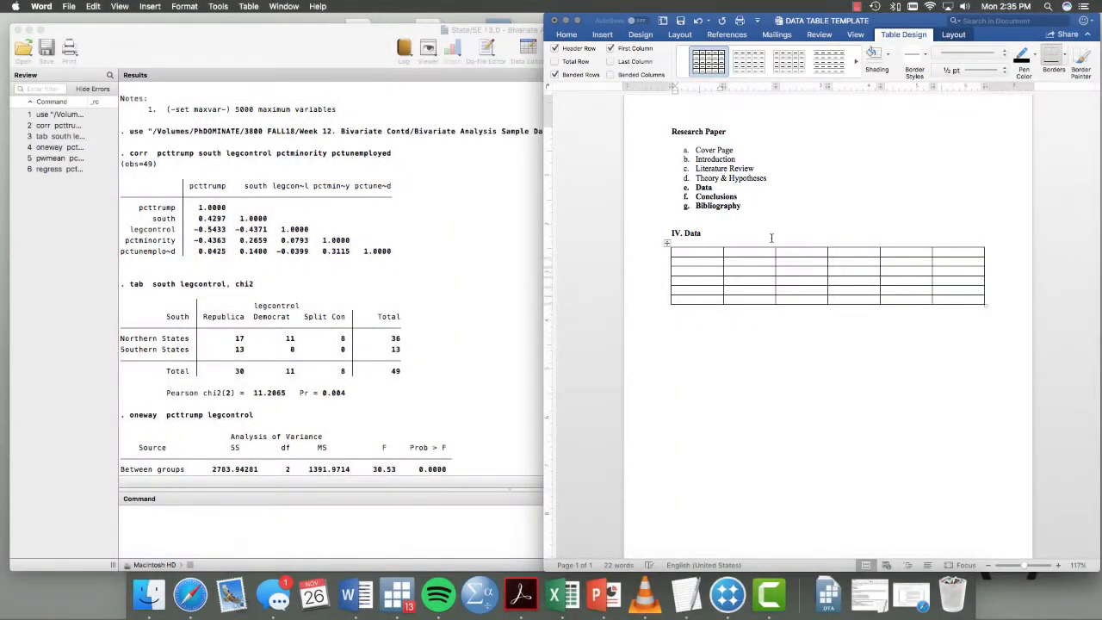
- Add the title "Table 1: Correlation Matrix of Variables" on its own line between the "IV. Data" heading and the table
{"action": "left_click", "coordinate": [746, 232]}
{"action": "key", "text": "Return"}
{"action": "key", "text": "Return"}
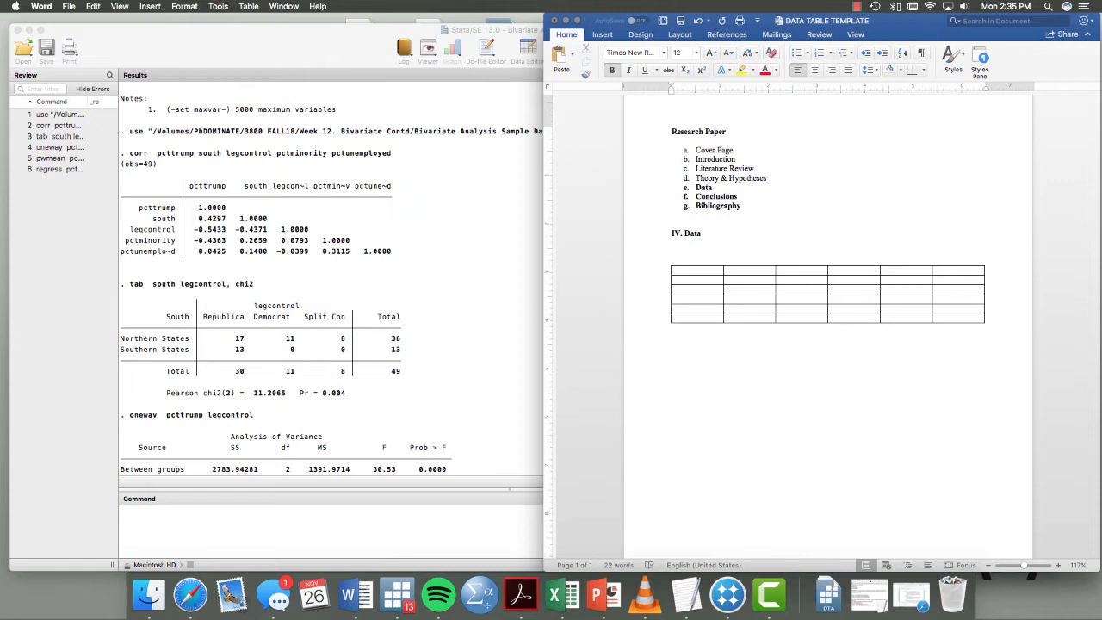
{"action": "type", "text": "Table 1:"}
{"action": "type", "text": "Correlation Matrix of Variables"}
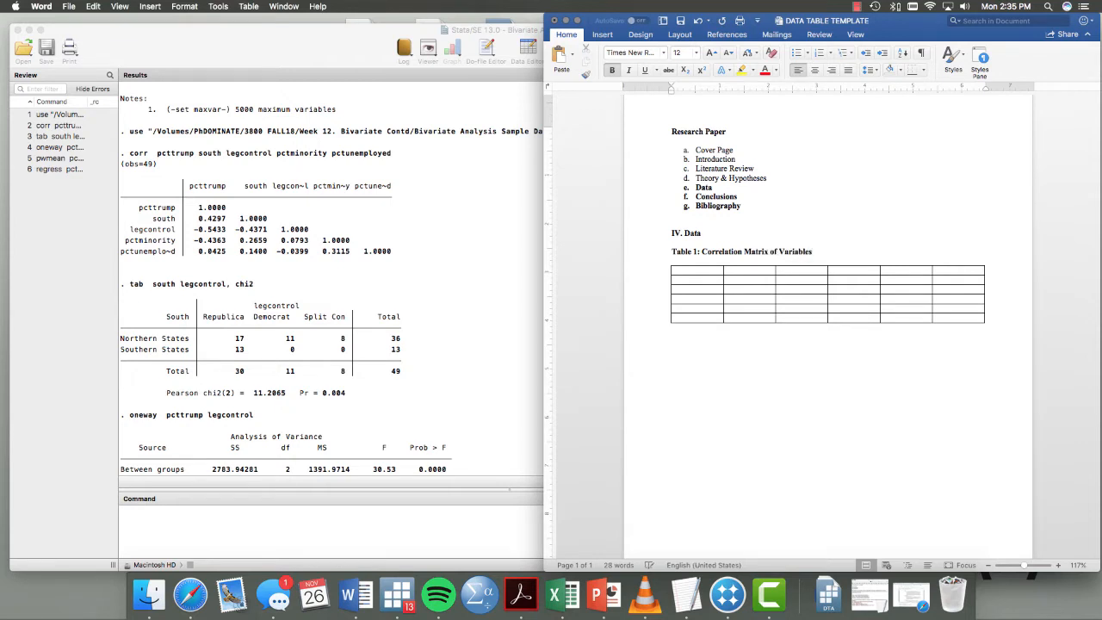
- Label the rows "Percent of vote for Trump", "South", "Legislative Control", "Percent Minority Population" and "Percent Unemployed", leaving the first row blank
{"action": "left_click", "coordinate": [695, 279]}
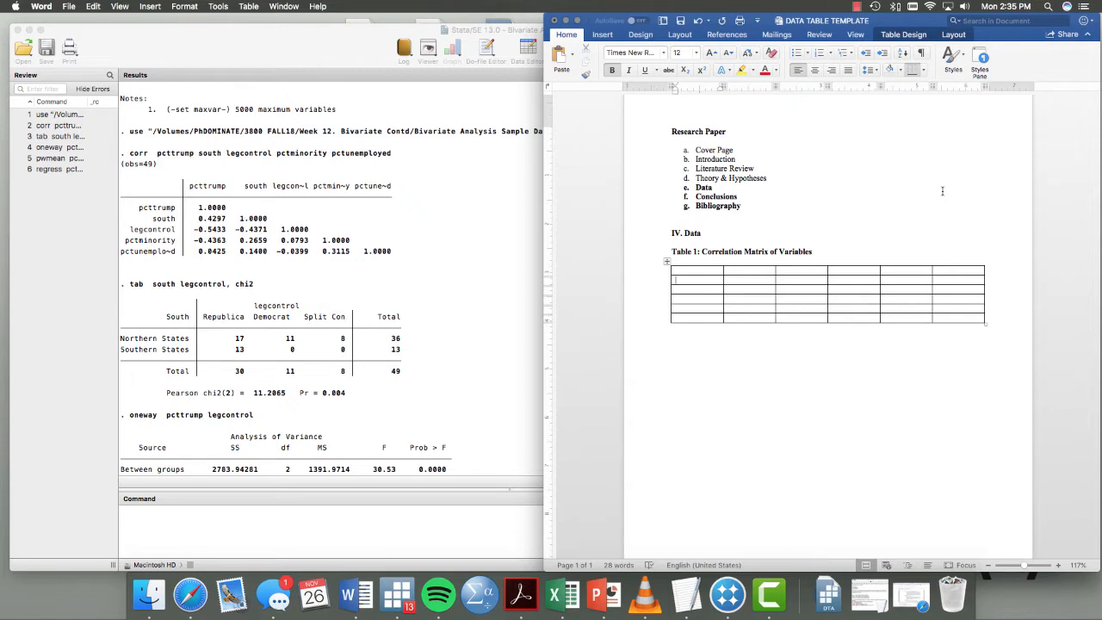
{"action": "type", "text": "Percent of vote for Trump"}
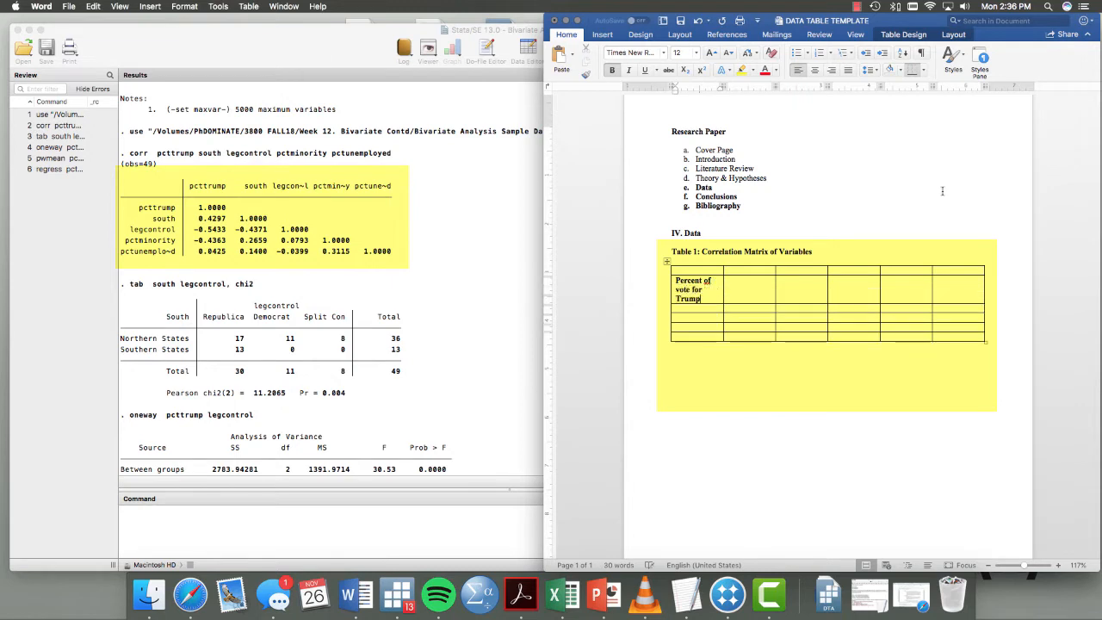
{"action": "key", "text": "Down"}
{"action": "type", "text": "South"}
{"action": "key", "text": "Down"}
{"action": "type", "text": "Legislative Control"}
{"action": "key", "text": "Down"}
{"action": "type", "text": "Percent Minority Population"}
{"action": "key", "text": "Down"}
{"action": "type", "text": "Percent Une"}
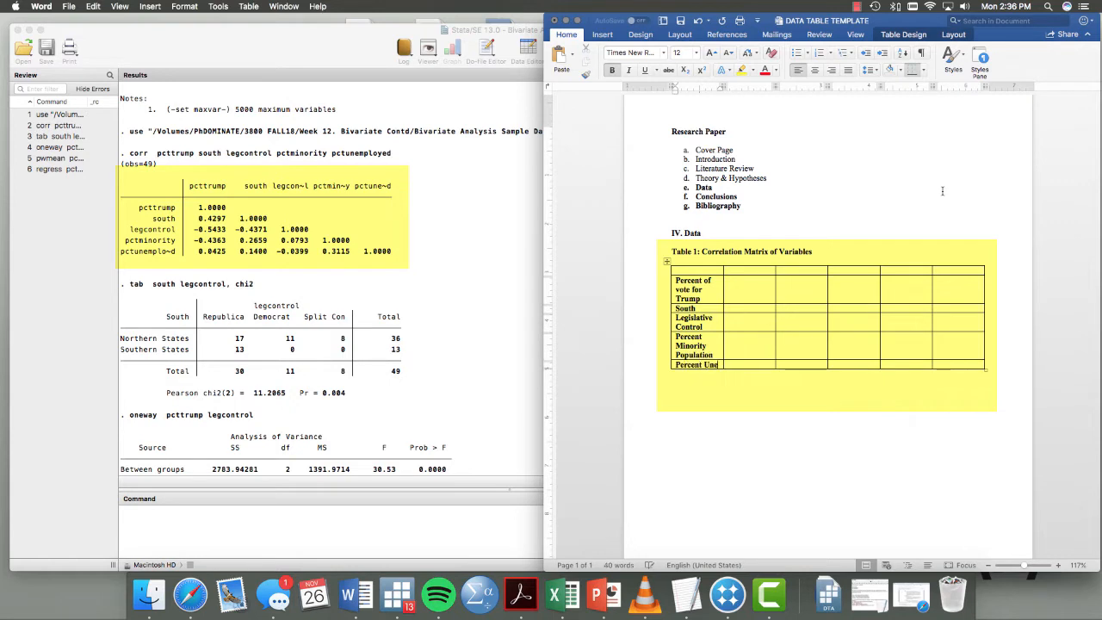
{"action": "type", "text": "mployed"}
- Copy the row labels "Percent of vote for Trump", "South" and "Legislative Control" into the header row as headings of columns two to four
{"action": "left_click_drag", "start_coordinate": [706, 299], "coordinate": [676, 280]}
{"action": "key", "text": "super+c"}
{"action": "left_click", "coordinate": [739, 271]}
{"action": "key", "text": "super+v"}
{"action": "double_click", "coordinate": [686, 327]}
{"action": "left_click", "coordinate": [789, 272]}
{"action": "key", "text": "super+v"}
{"action": "left_click_drag", "start_coordinate": [704, 345], "coordinate": [676, 336]}
{"action": "left_click", "coordinate": [842, 272]}
{"action": "key", "text": "super+v"}
- Copy the "Percent Minority Population" and "Percent Unemployed" labels into the last two header cells of Table 1
{"action": "left_click_drag", "start_coordinate": [713, 374], "coordinate": [676, 355]}
{"action": "left_click", "coordinate": [904, 275]}
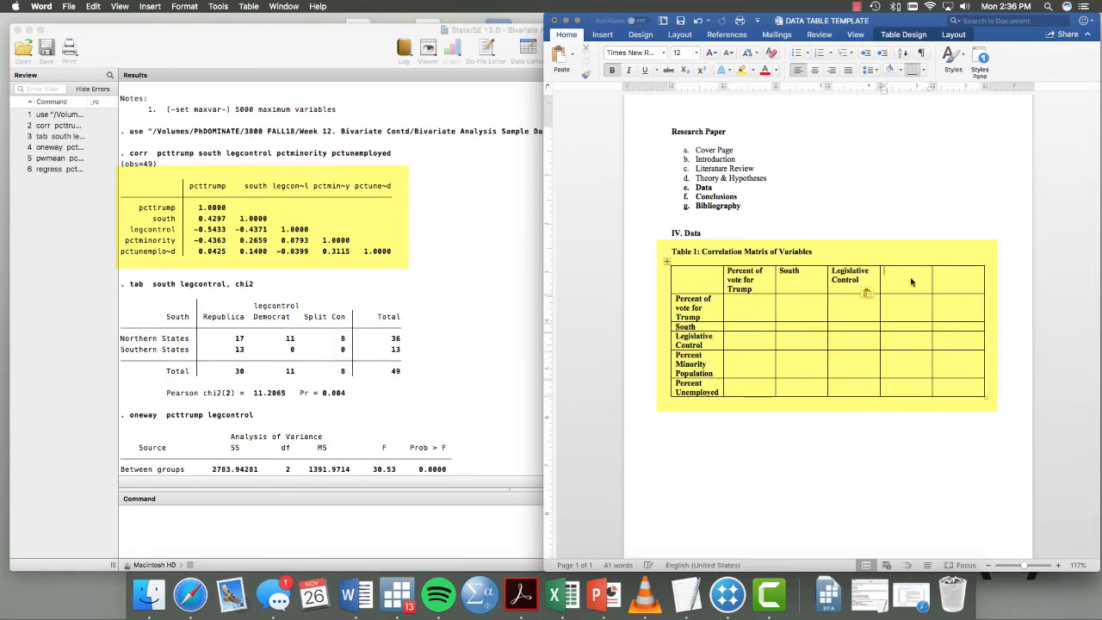
{"action": "key", "text": "super+v"}
{"action": "left_click_drag", "start_coordinate": [718, 393], "coordinate": [676, 383]}
{"action": "left_click", "coordinate": [951, 274]}
{"action": "key", "text": "super+v"}
- Enter 1.00 in each diagonal cell of the correlation matrix, where every variable meets itself
{"action": "left_click", "coordinate": [771, 299]}
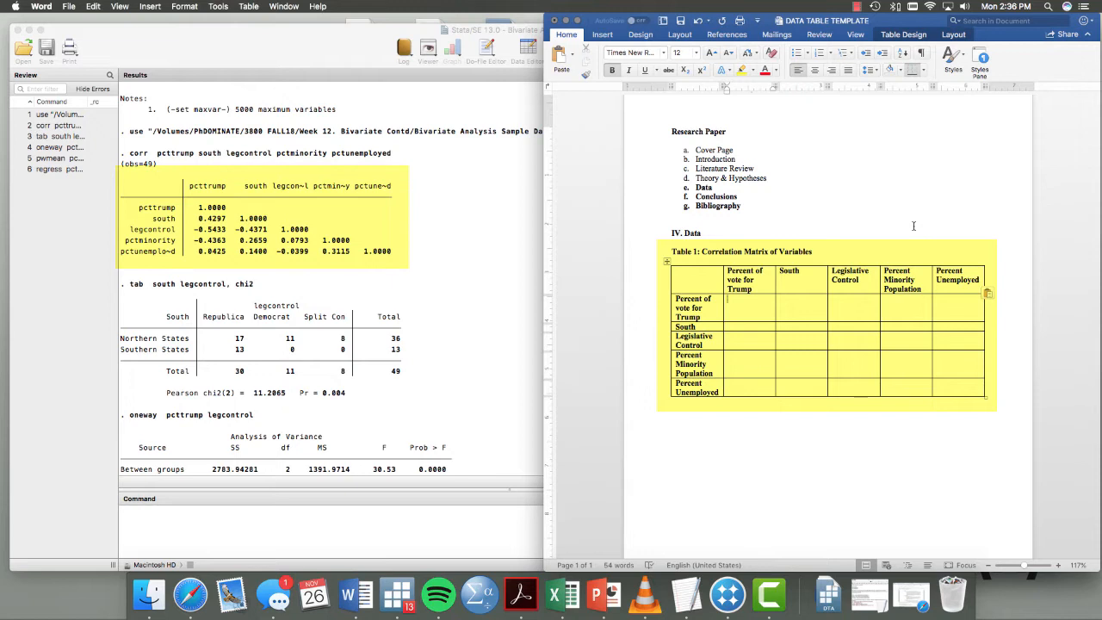
{"action": "type", "text": "1.00"}
{"action": "key", "text": "Tab"}
{"action": "type", "text": "1.00"}
{"action": "key", "text": "Tab"}
{"action": "type", "text": "1.00"}
{"action": "key", "text": "Down"}
{"action": "key", "text": "Tab"}
{"action": "type", "text": "1.00"}
{"action": "key", "text": "Tab"}
{"action": "type", "text": "1.00"}
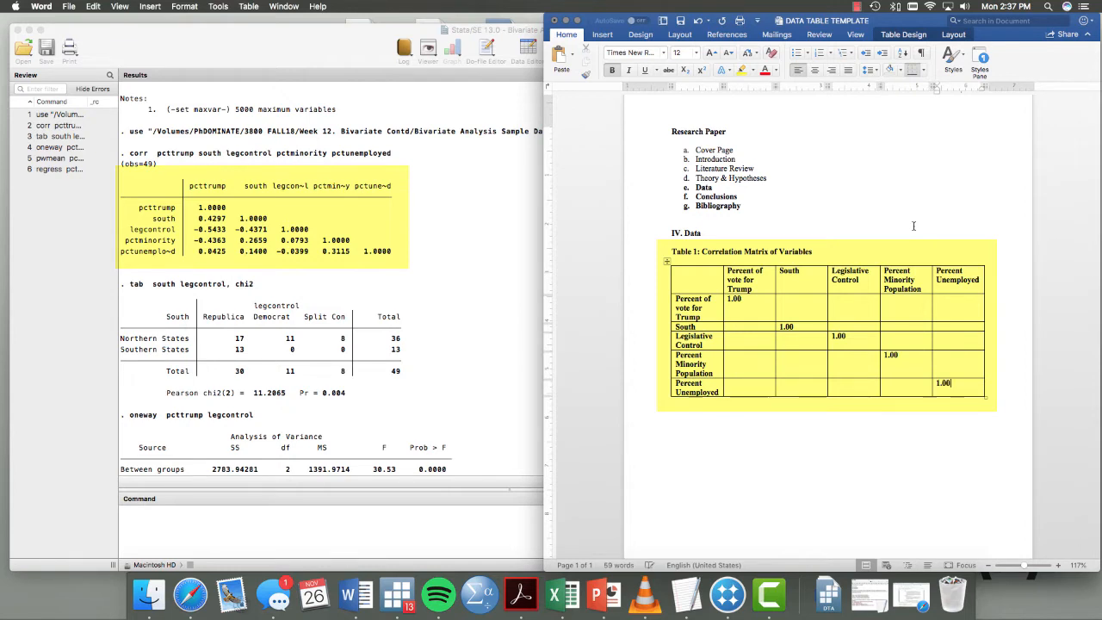
- Fill the "Percent of vote for Trump" column below the diagonal with 0.43, -0.54, -0.44 and 0.04
{"action": "left_click", "coordinate": [766, 328]}
{"action": "type", "text": "0.43"}
{"action": "key", "text": "Down"}
{"action": "type", "text": "-0.54"}
{"action": "key", "text": "Down"}
{"action": "type", "text": "-0.44"}
{"action": "key", "text": "Down"}
{"action": "type", "text": "0.04"}
- Fill the "South" column below the diagonal with -0.44, 0.26 and 0.14
{"action": "key", "text": "Up"}
{"action": "key", "text": "Up"}
{"action": "key", "text": "Tab"}
{"action": "type", "text": "-0.44"}
{"action": "key", "text": "Down"}
{"action": "type", "text": "0.26"}
{"action": "key", "text": "Down"}
{"action": "type", "text": "0.14"}
- Complete the matrix with 0.08 and -0.04 under "Legislative Control" and 0.3 under "Percent Minority Population"
{"action": "key", "text": "Up"}
{"action": "key", "text": "Tab"}
{"action": "type", "text": "0.08"}
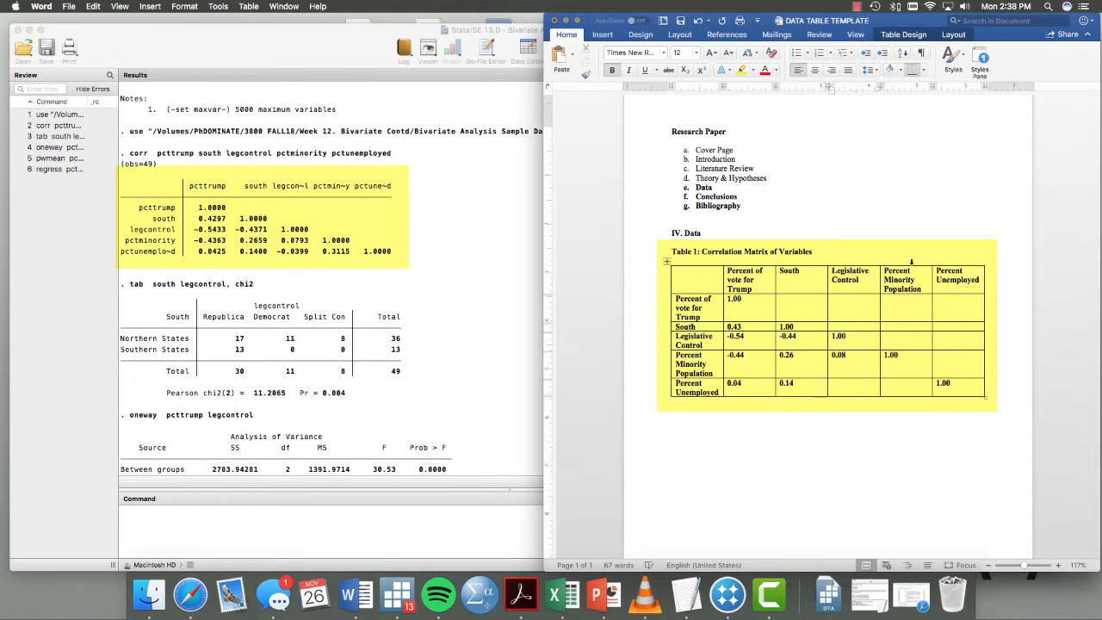
{"action": "key", "text": "Down"}
{"action": "type", "text": "-0.04"}
{"action": "key", "text": "Tab"}
{"action": "type", "text": "0.3"}
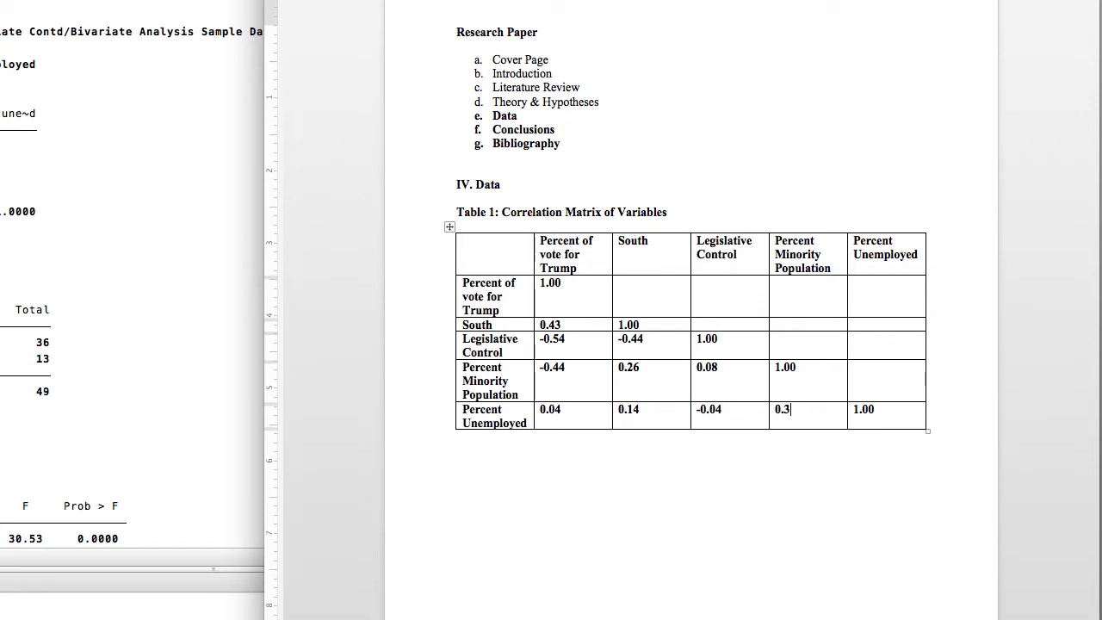
- Write "Write up discussion on importance of Table 1." below the table in regular, non-bold text
{"action": "left_click", "coordinate": [515, 489]}
{"action": "type", "text": "Write up discussion n"}
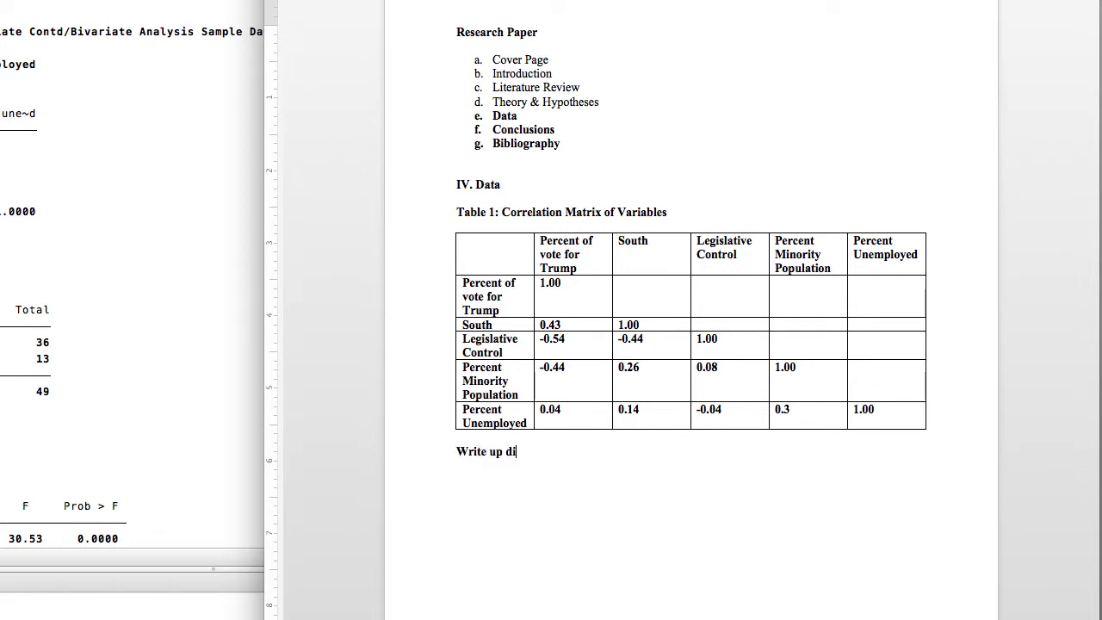
{"action": "key", "text": "BackSpace"}
{"action": "key", "text": "BackSpace"}
{"action": "type", "text": "on import"}
{"action": "type", "text": "ance of Tab"}
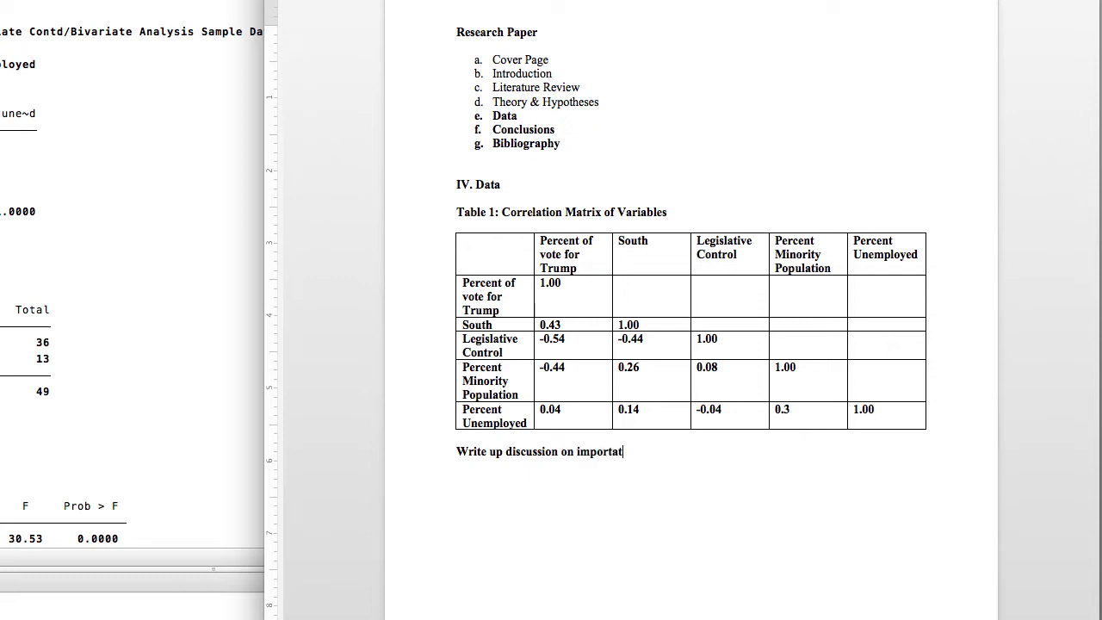
{"action": "type", "text": "le 1."}
{"action": "left_click", "coordinate": [447, 445]}
{"action": "key", "text": "super+b"}
- Add the bold title "Table 2: Cross-tabulation of Region and Party Control of State Legislature" below the discussion line
{"action": "left_click", "coordinate": [454, 480]}
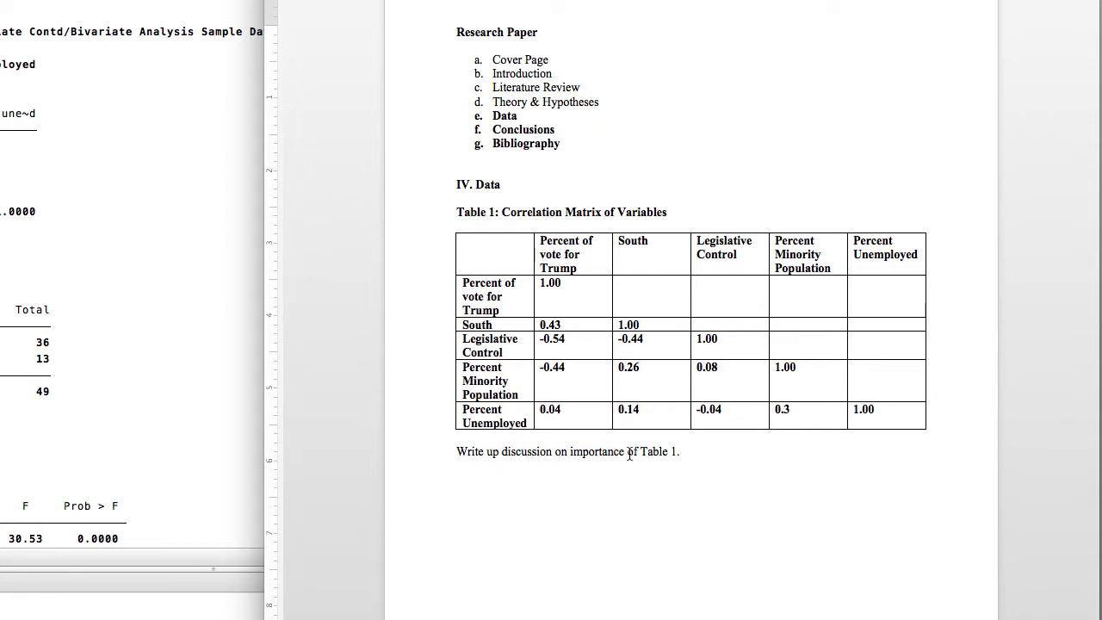
{"action": "scroll", "coordinate": [631, 456], "scroll_direction": "up", "scroll_amount": 1}
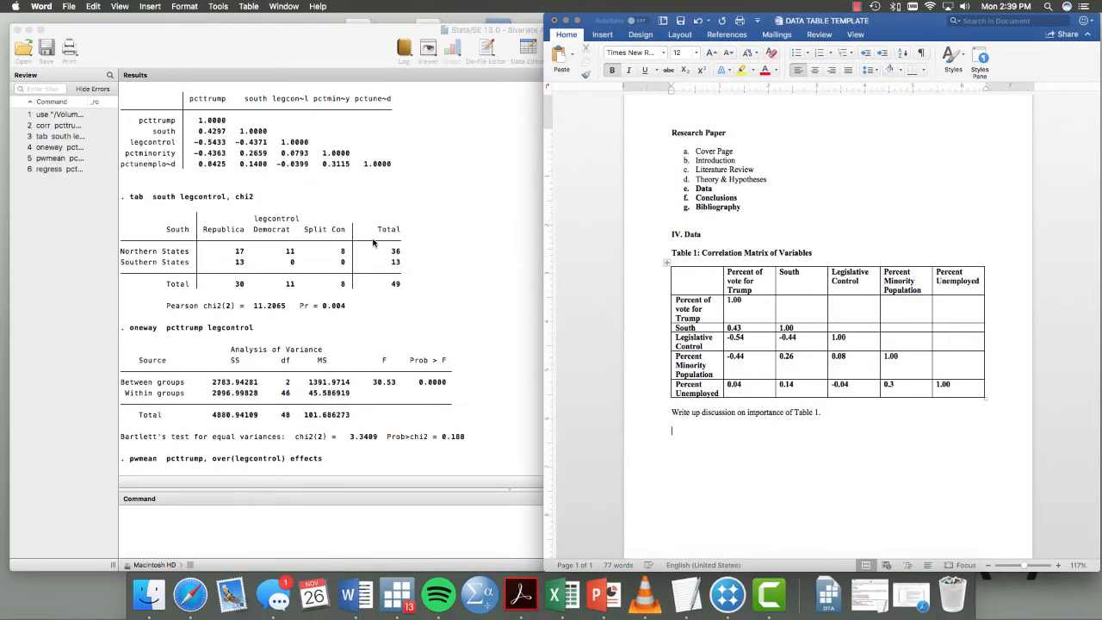
{"action": "scroll", "coordinate": [373, 244], "scroll_direction": "up", "scroll_amount": 1}
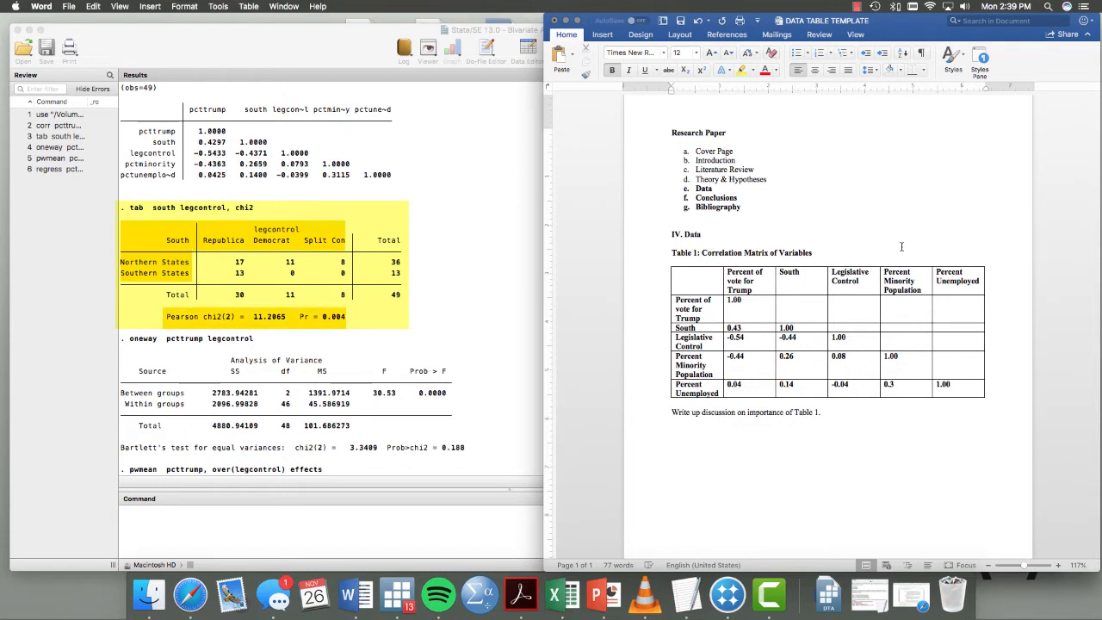
{"action": "type", "text": "T"}
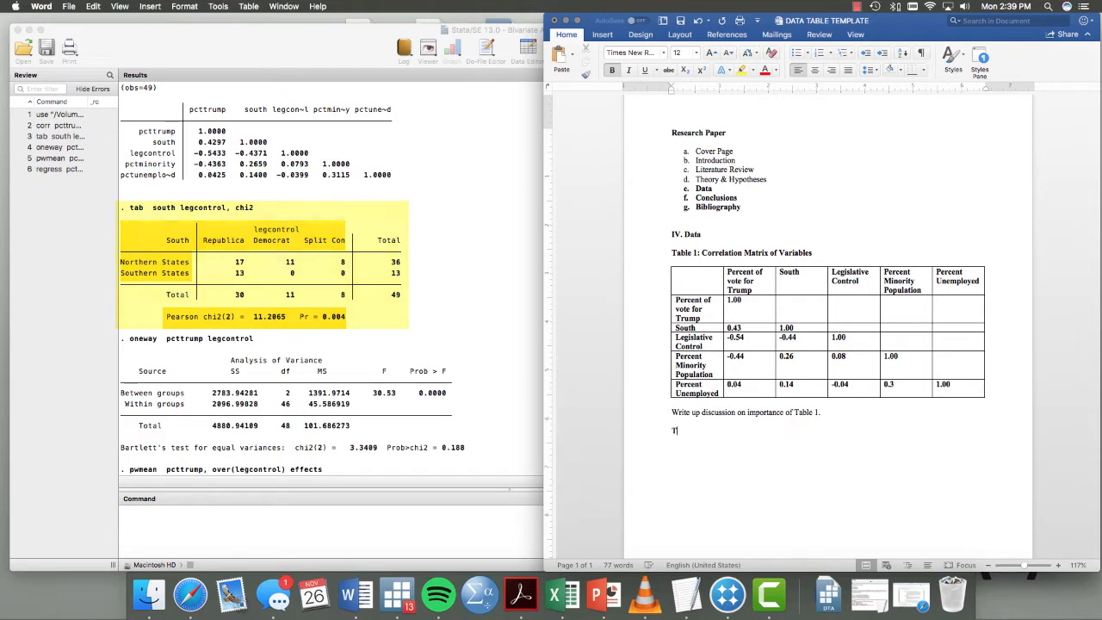
{"action": "type", "text": "able 2: Cross-"}
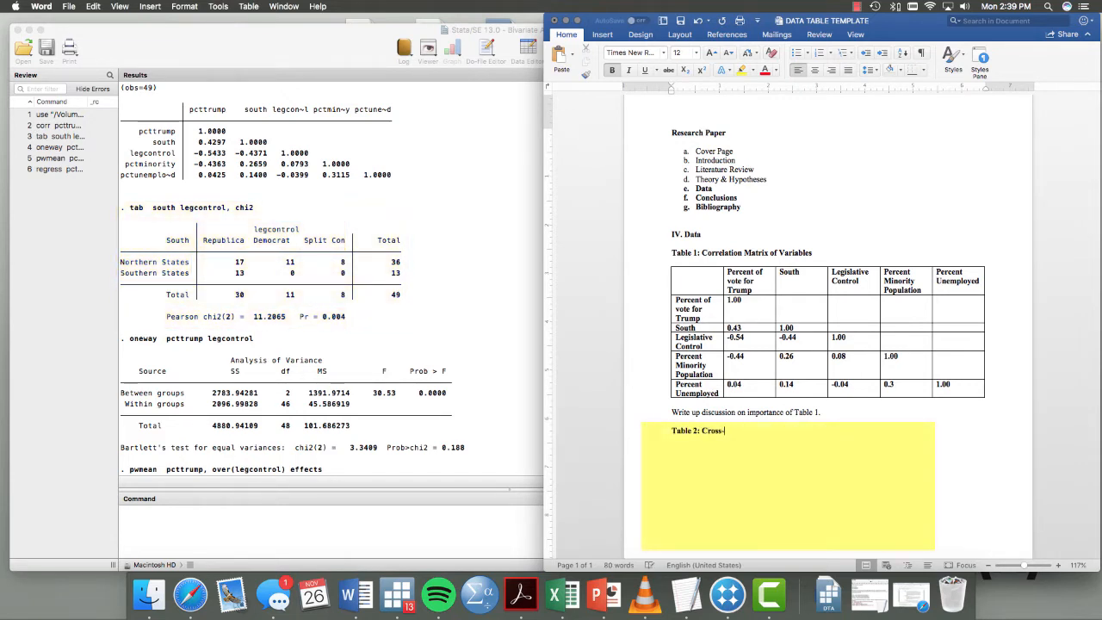
{"action": "type", "text": "tabulation of Region and Party Control of State Legislature"}
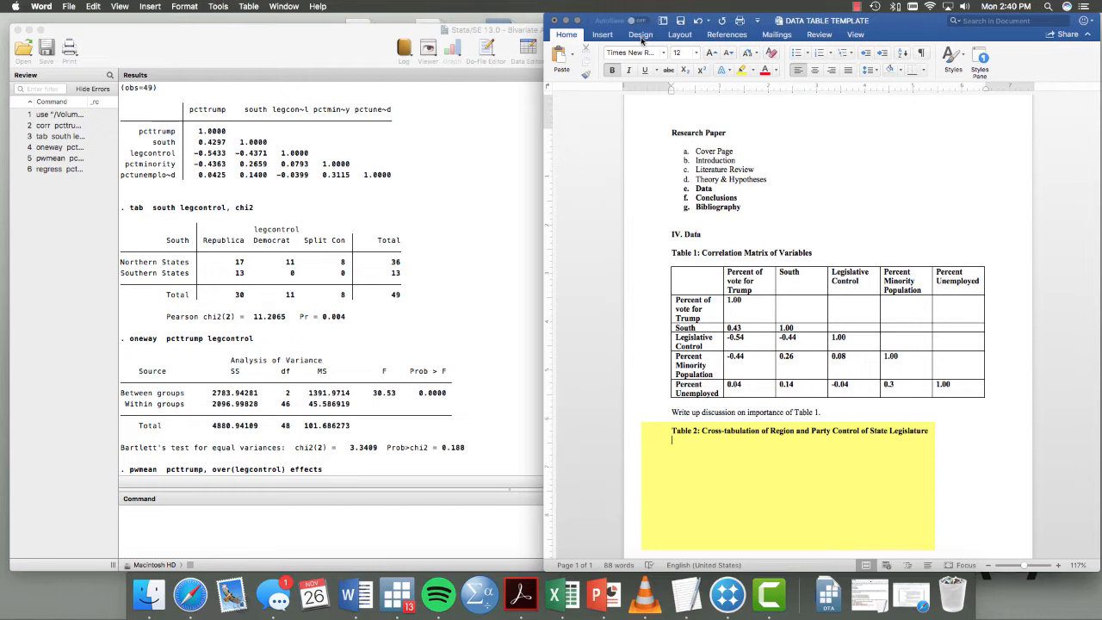
- Insert a table with 5 columns and 4 rows under the Table 2 title, separated from it by a blank line
{"action": "left_click", "coordinate": [603, 35]}
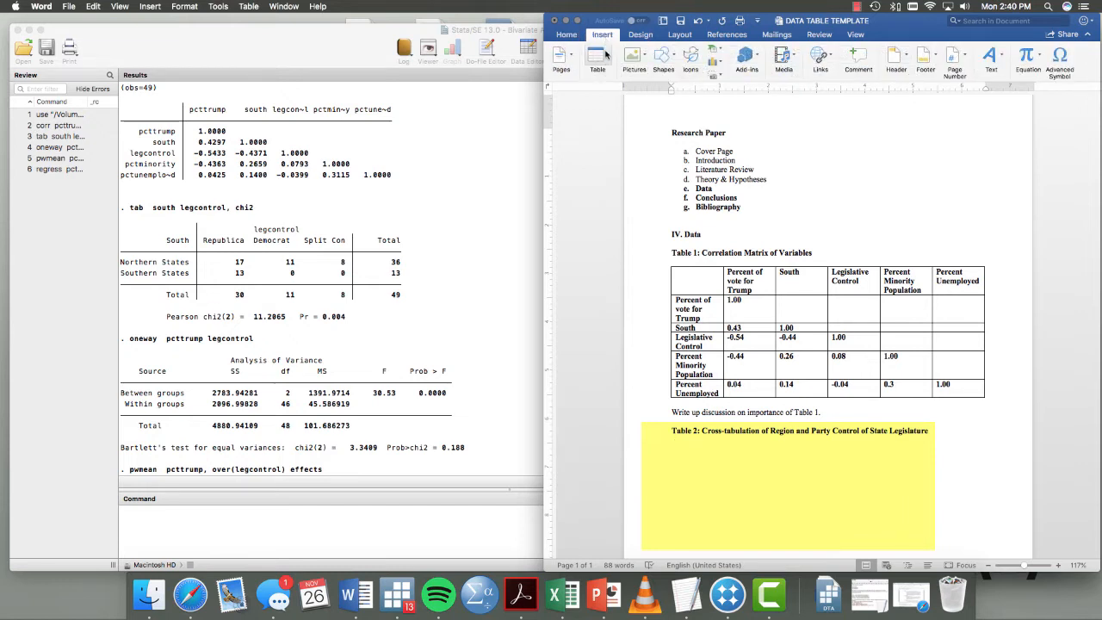
{"action": "left_click", "coordinate": [605, 54]}
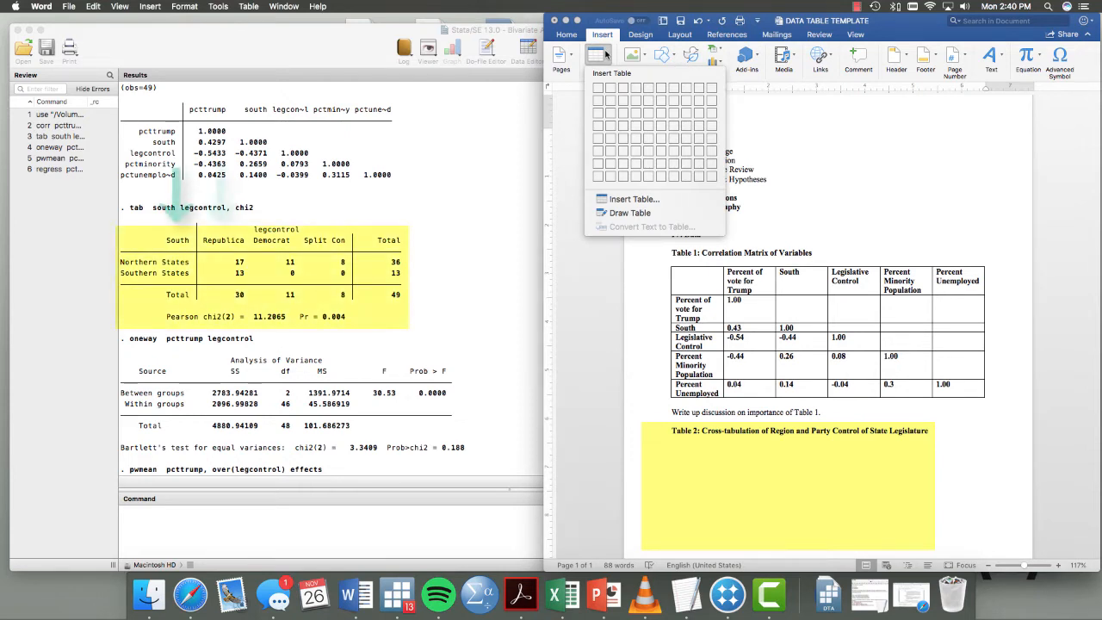
{"action": "left_click", "coordinate": [650, 127]}
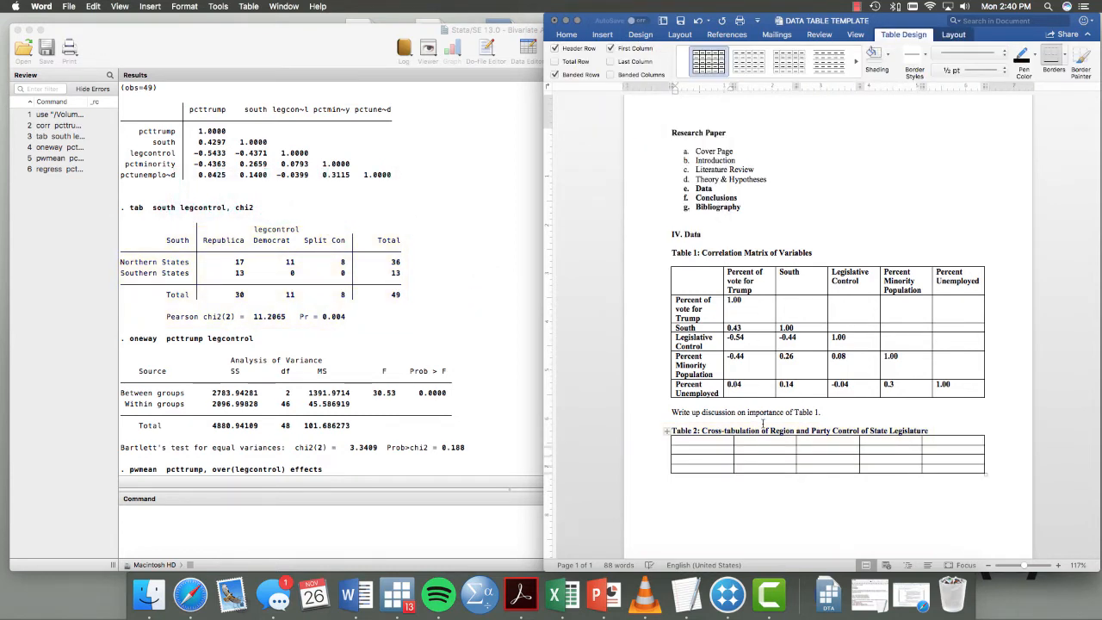
{"action": "left_click", "coordinate": [936, 430]}
{"action": "key", "text": "Return"}
- Fill the first column of Table 2 with "Region", "Northern States", "Southern States" and "Totals"
{"action": "left_click", "coordinate": [690, 449]}
{"action": "scroll", "coordinate": [747, 294], "scroll_direction": "down", "scroll_amount": 2}
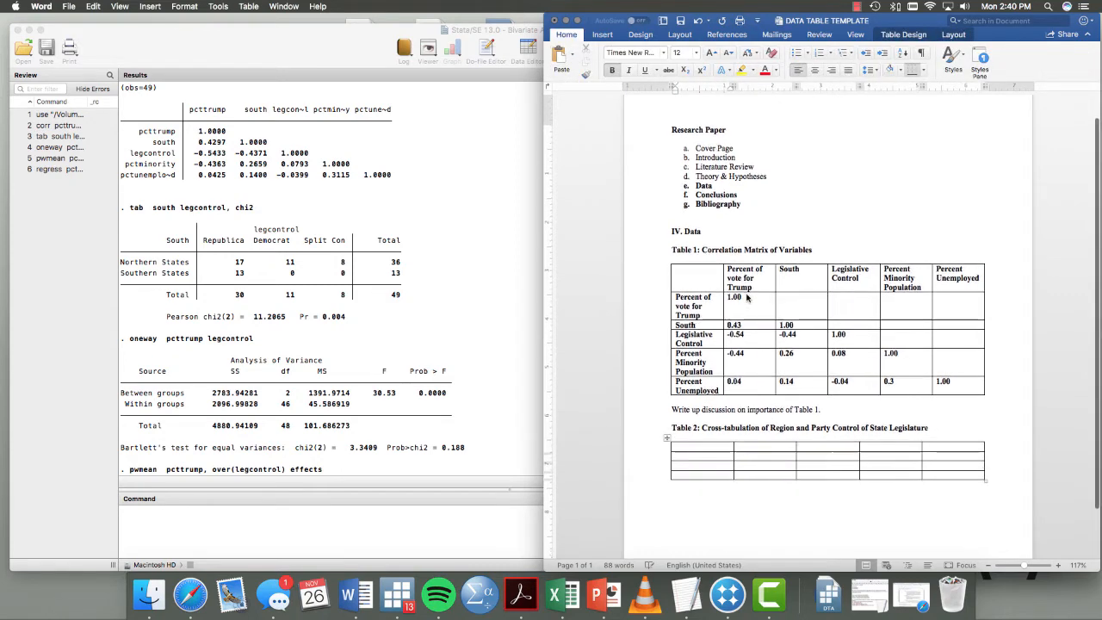
{"action": "scroll", "coordinate": [746, 294], "scroll_direction": "down", "scroll_amount": 2}
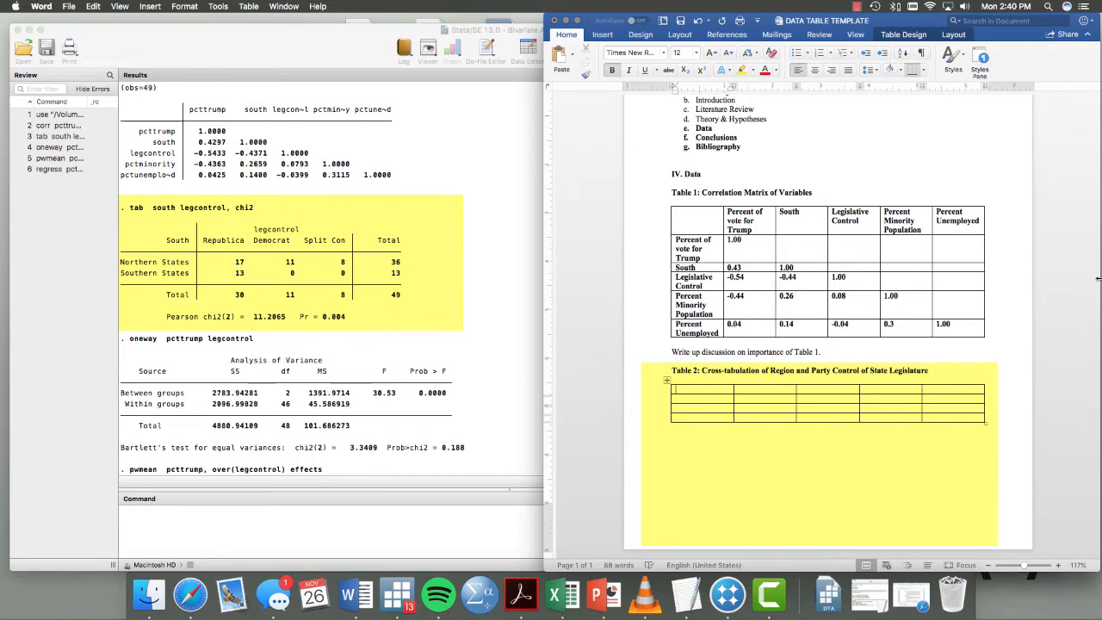
{"action": "type", "text": "Region "}
{"action": "type", "text": "Northern States"}
{"action": "key", "text": "Down"}
{"action": "type", "text": "So"}
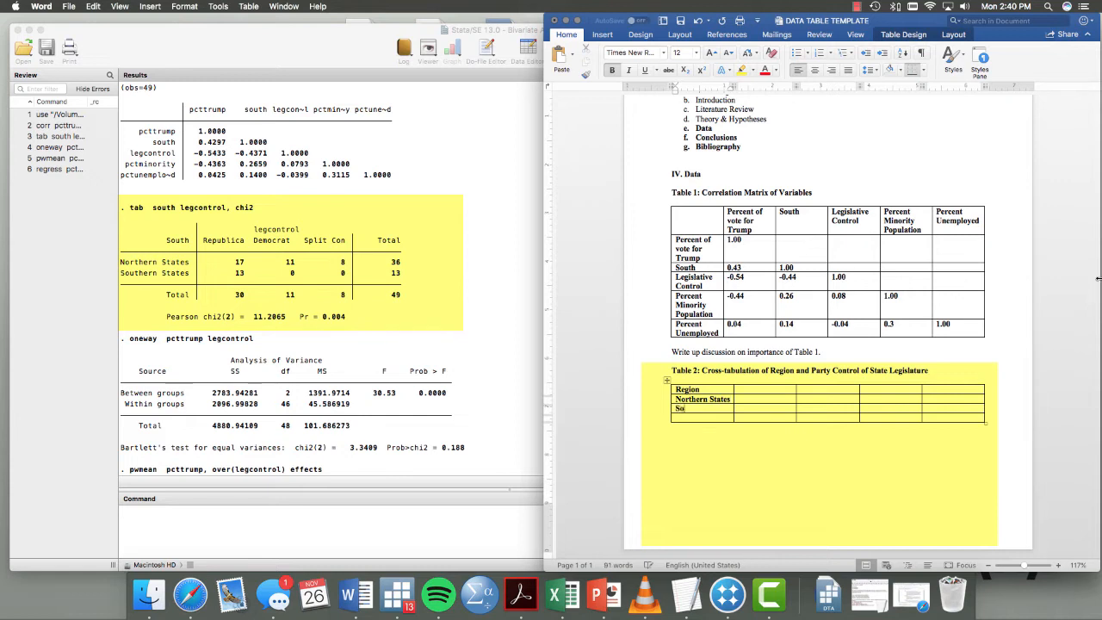
{"action": "type", "text": "uthern States"}
{"action": "key", "text": "Down"}
{"action": "type", "text": "Totals"}
- Head the second and third columns "Republican Controlled State Legislature" and "Democrat Controlled State Legislature"
{"action": "left_click", "coordinate": [738, 389]}
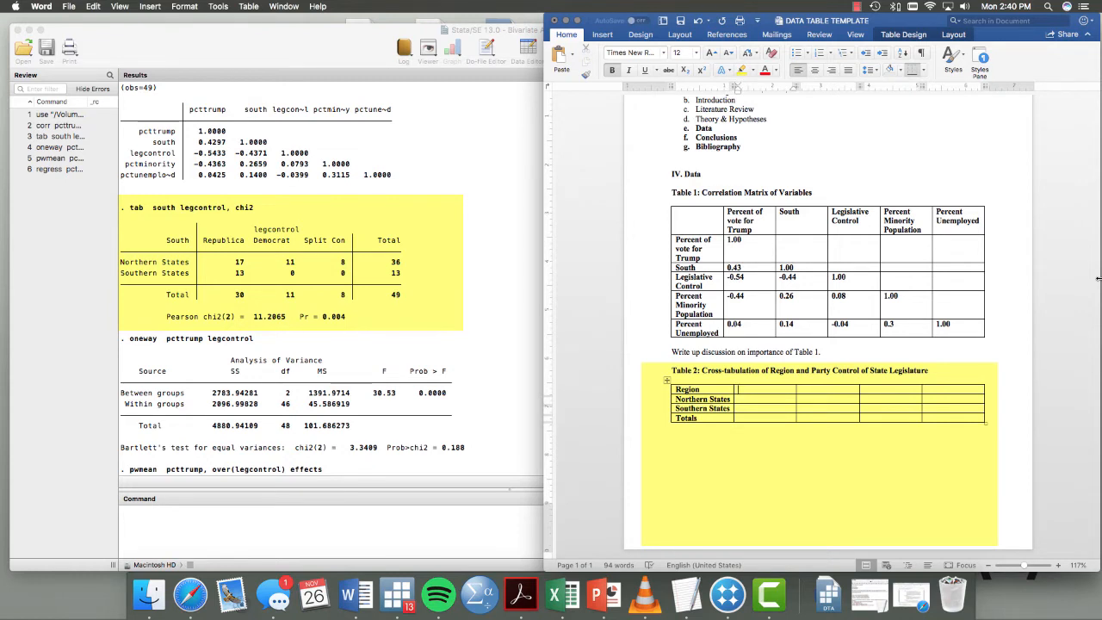
{"action": "type", "text": "Republican Controlled State Legislature"}
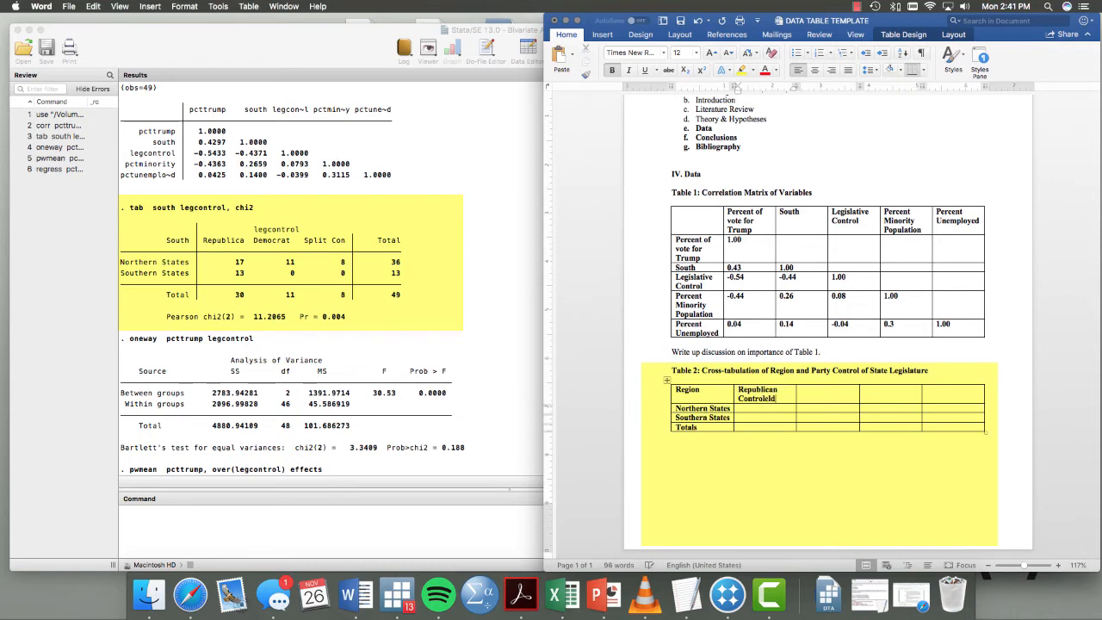
{"action": "left_click_drag", "start_coordinate": [778, 418], "coordinate": [737, 389]}
{"action": "key", "text": "super+c"}
{"action": "left_click", "coordinate": [816, 391]}
{"action": "key", "text": "super+v"}
{"action": "type", "text": "Democrat"}
- Head the last two columns of Table 2 "Split Party Controlled State Legislature" and "Totals"
{"action": "left_click_drag", "start_coordinate": [840, 390], "coordinate": [904, 390]}
{"action": "key", "text": "super+c"}
{"action": "left_click", "coordinate": [869, 392]}
{"action": "key", "text": "super+v"}
{"action": "type", "text": "Split Party"}
{"action": "left_click", "coordinate": [952, 408]}
{"action": "type", "text": "Totals"}
- Fill the Republican column of Table 2 with 17, 13 and a total of 30
{"action": "left_click", "coordinate": [767, 428]}
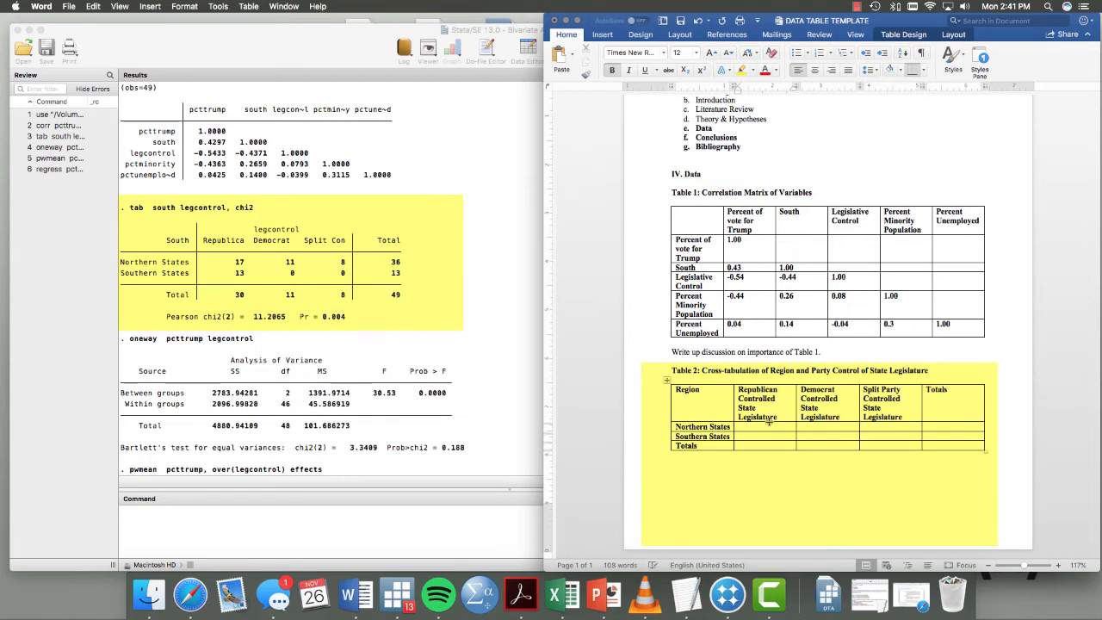
{"action": "type", "text": "17"}
{"action": "key", "text": "Down"}
{"action": "type", "text": "13"}
{"action": "key", "text": "Down"}
{"action": "type", "text": "30"}
- Fill the Democrat column of Table 2 with 11, 0 and 11, and the Split Party column with 8, 0 and 8
{"action": "key", "text": "Right"}
{"action": "key", "text": "Up"}
{"action": "key", "text": "Up"}
{"action": "type", "text": "11"}
{"action": "key", "text": "Down"}
{"action": "type", "text": "8"}
{"action": "key", "text": "Down"}
{"action": "type", "text": "0"}
{"action": "key", "text": "Down"}
{"action": "type", "text": "8"}
- Fill the Totals column of Table 2 with 36, 13 and 49
{"action": "key", "text": "Right"}
{"action": "key", "text": "Up"}
{"action": "key", "text": "Up"}
{"action": "type", "text": "36"}
{"action": "key", "text": "Down"}
{"action": "left_click", "coordinate": [676, 480]}
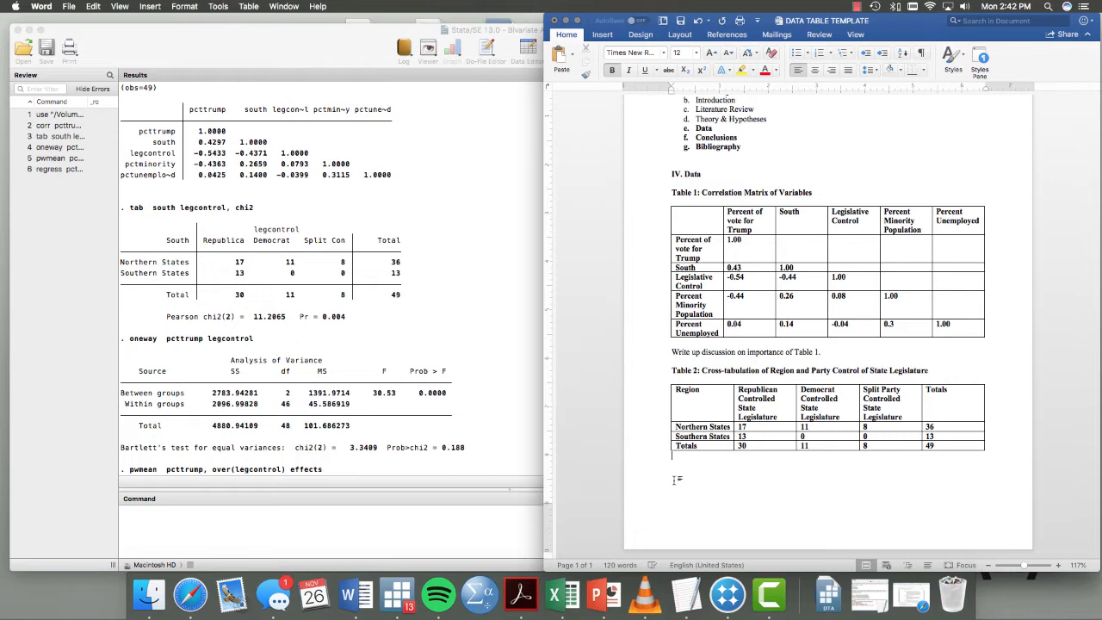
- Remove bold from the values and row labels below the header rows in Table 2 and Table 1
{"action": "left_click_drag", "start_coordinate": [944, 441], "coordinate": [770, 431]}
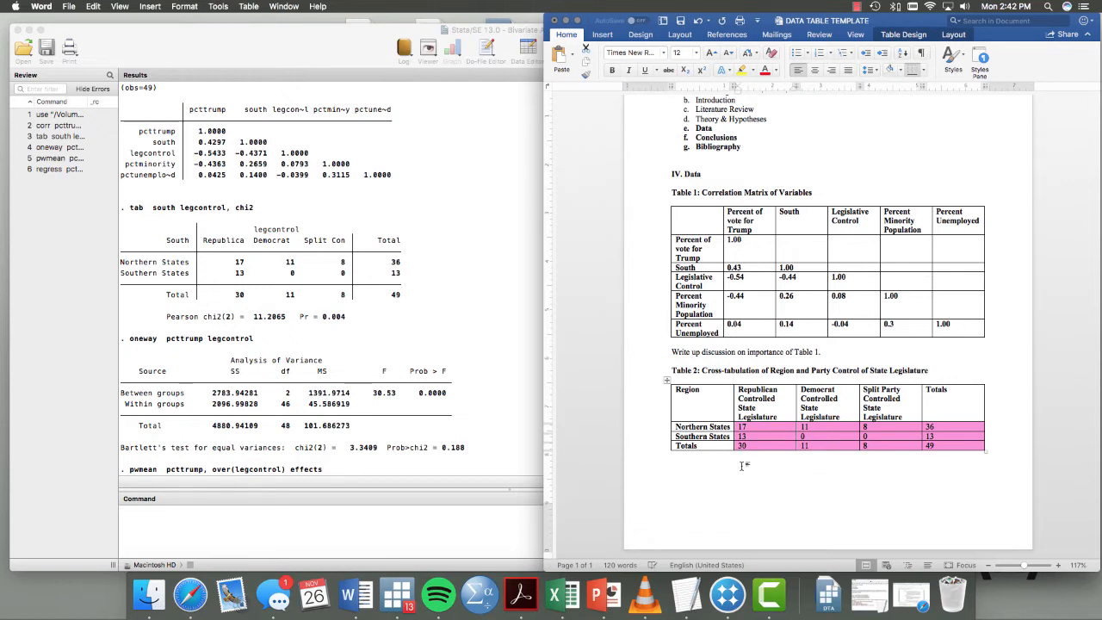
{"action": "left_click_drag", "start_coordinate": [709, 447], "coordinate": [702, 428]}
{"action": "left_click_drag", "start_coordinate": [671, 329], "coordinate": [671, 252]}
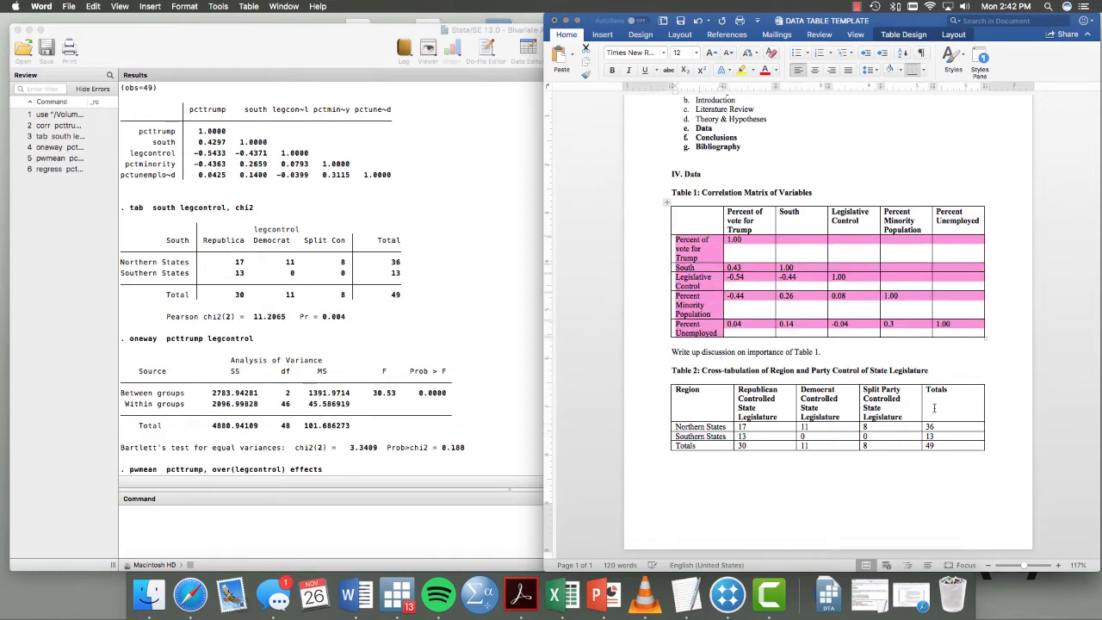
{"action": "left_click", "coordinate": [861, 398]}
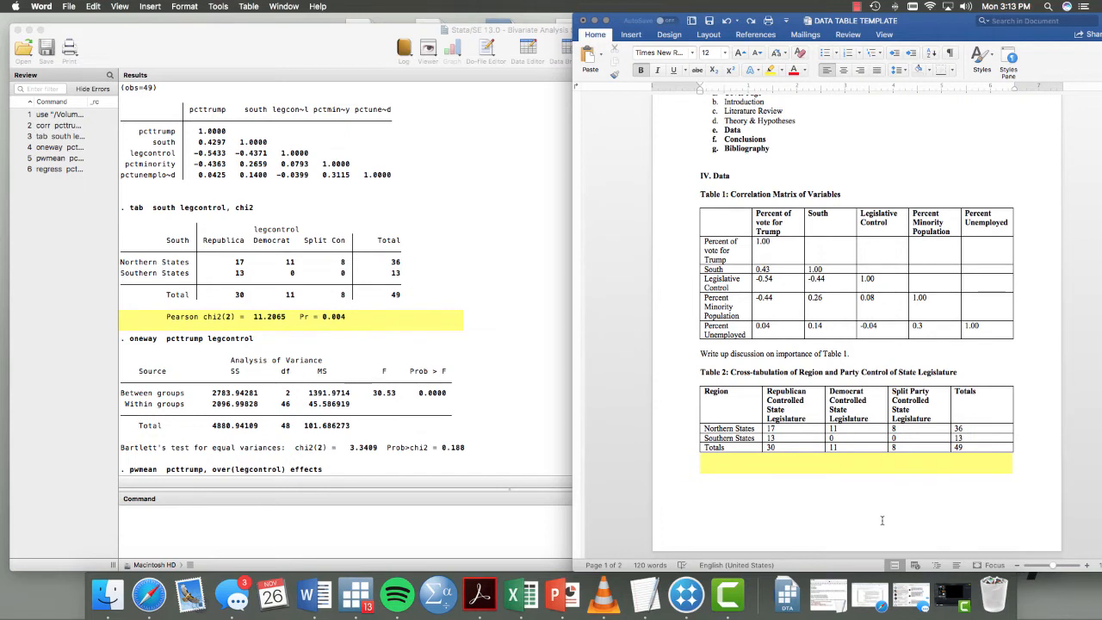
- Add a row below the Totals row of Table 2 and merge its cells into one
{"action": "left_click", "coordinate": [973, 447]}
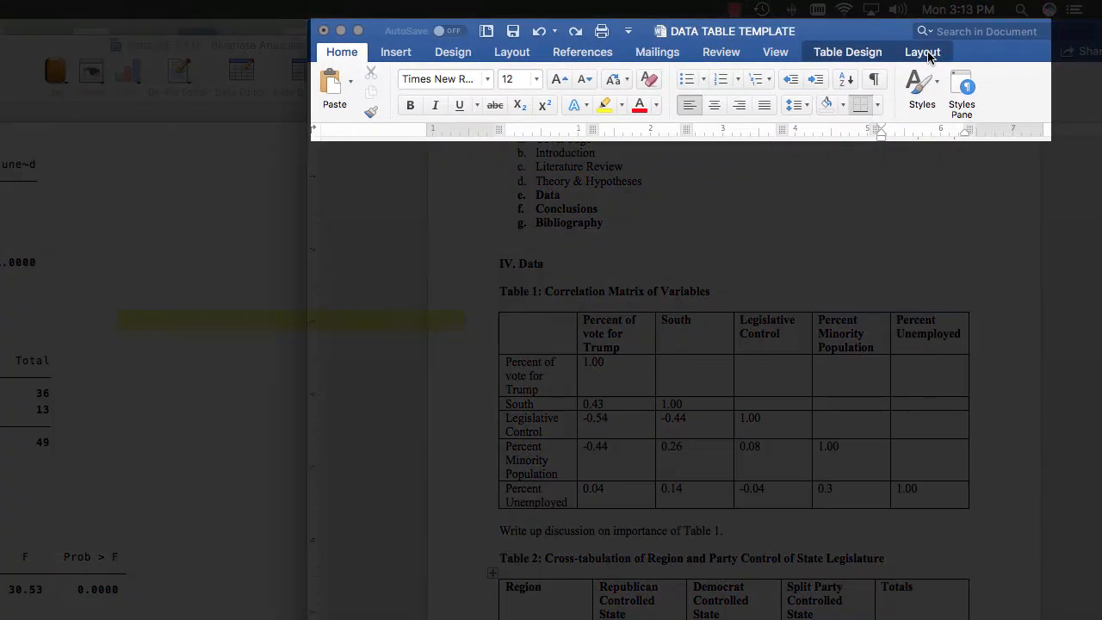
{"action": "left_click", "coordinate": [929, 53]}
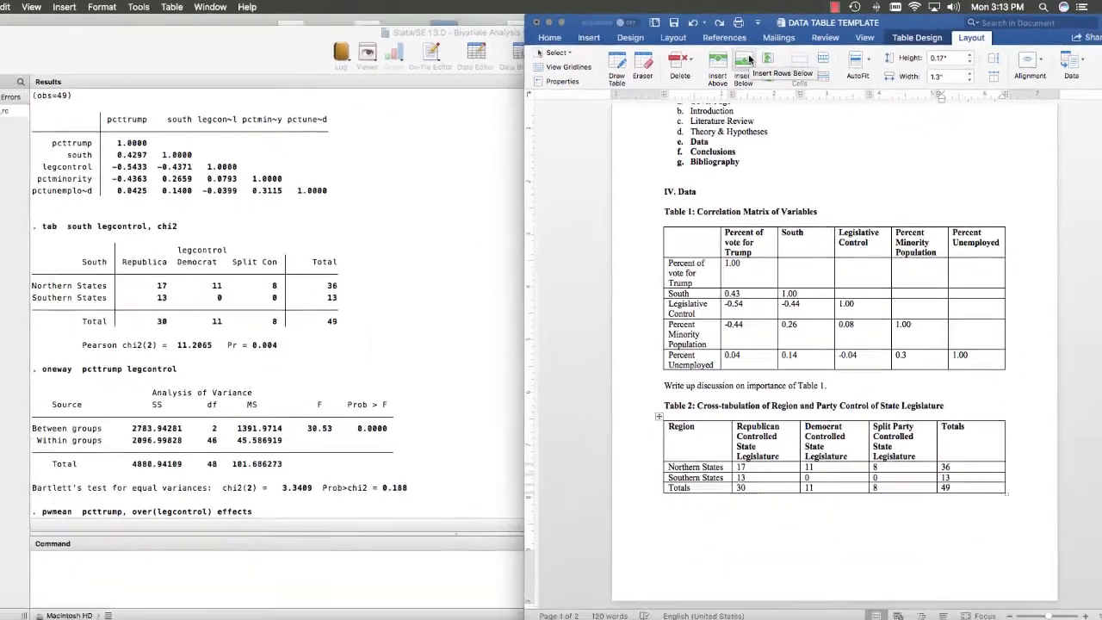
{"action": "left_click", "coordinate": [630, 80]}
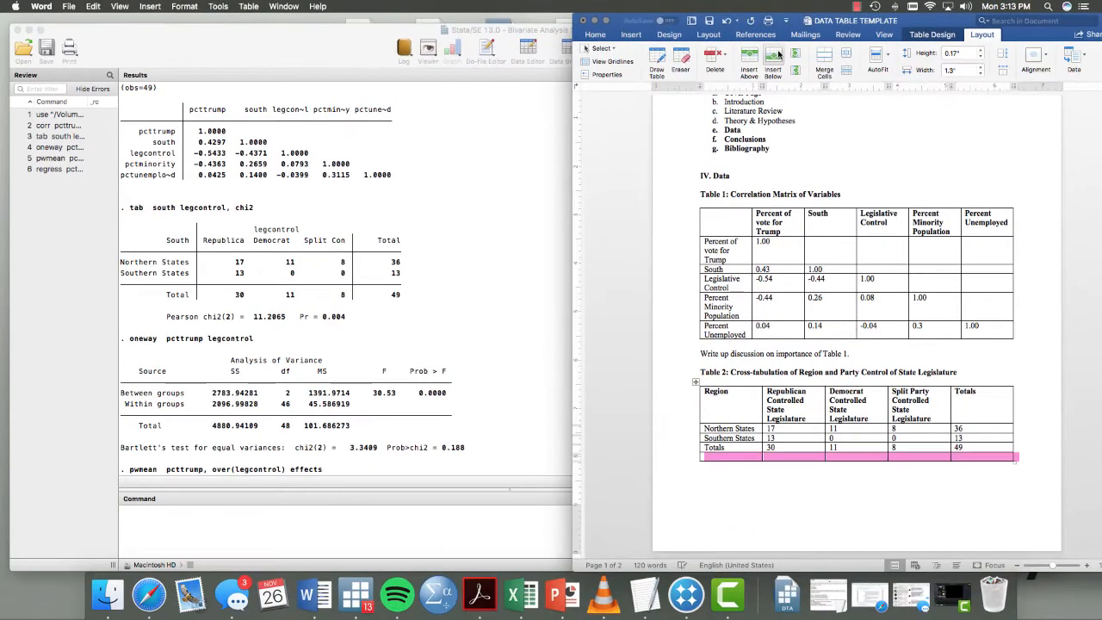
{"action": "left_click", "coordinate": [824, 58]}
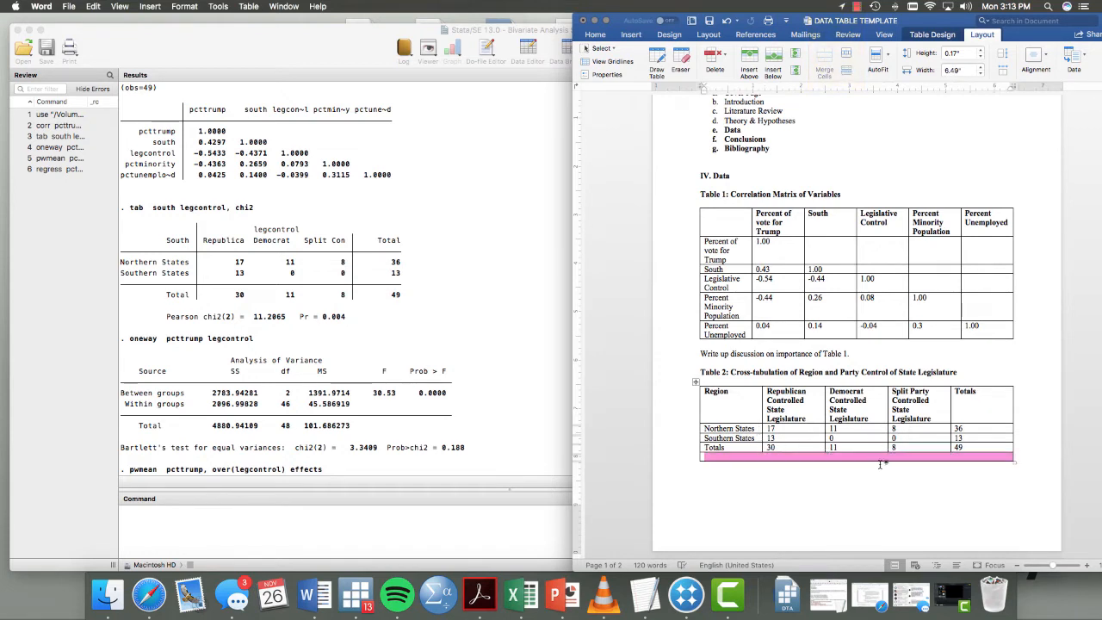
- Enter the significance legend "p<.1=*, p<.05=**, p<.01=***" in Table 2's merged row, with each p in italics
{"action": "left_click", "coordinate": [721, 457]}
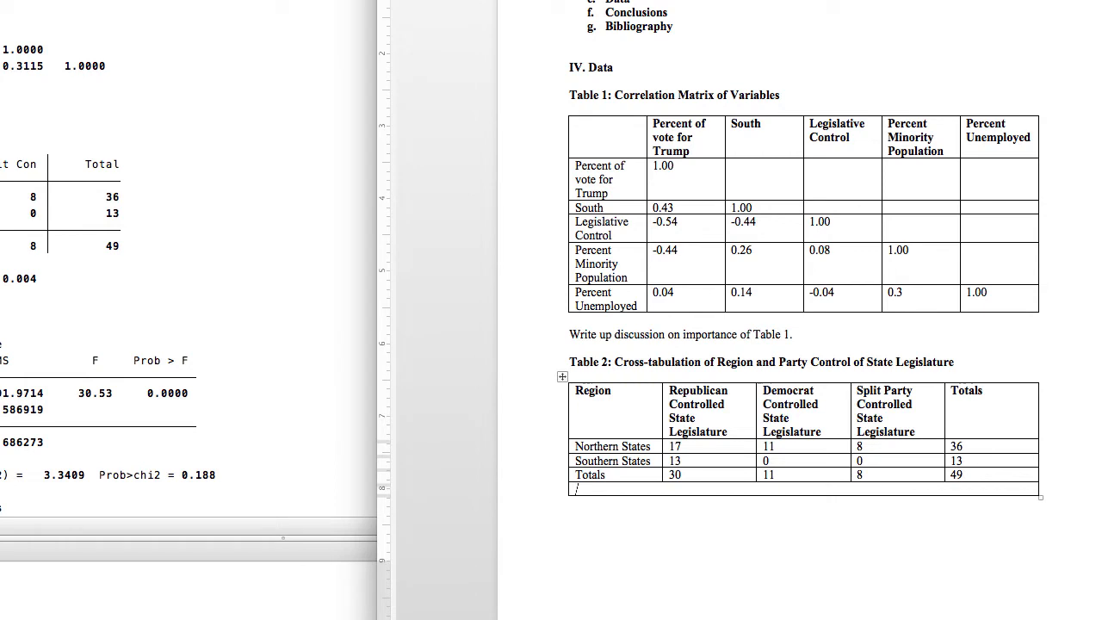
{"action": "type", "text": "p<"}
{"action": "key", "text": "super+z"}
{"action": "type", "text": ".1=*"}
{"action": "left_click_drag", "start_coordinate": [611, 489], "coordinate": [582, 489]}
{"action": "left_click", "coordinate": [626, 488]}
{"action": "scroll", "coordinate": [626, 484], "scroll_direction": "down", "scroll_amount": 2}
{"action": "type", "text": ", "}
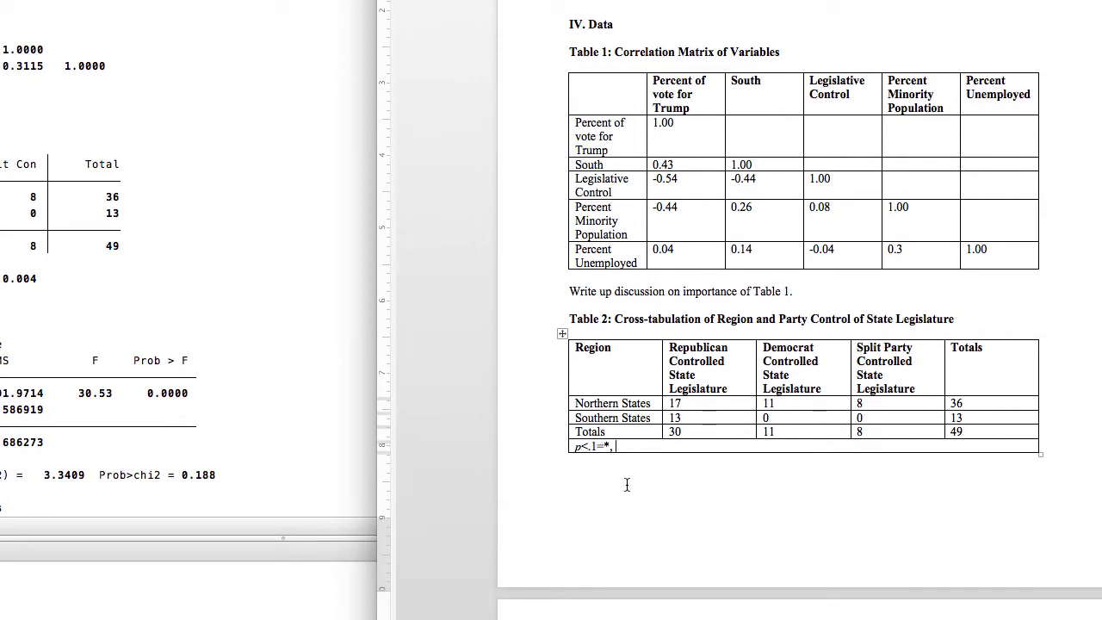
{"action": "type", "text": "p<.05=**, p<.01=***"}
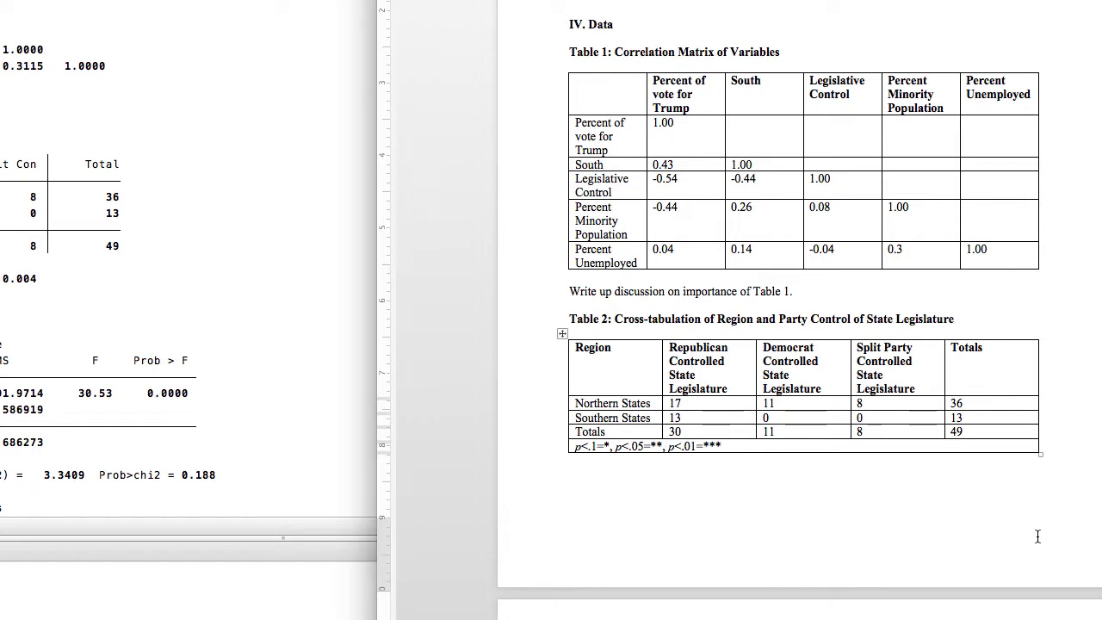
- Insert a space after each p in the significance legend under Table 2
{"action": "left_click", "coordinate": [671, 445]}
{"action": "left_click", "coordinate": [621, 445]}
{"action": "left_click", "coordinate": [582, 445]}
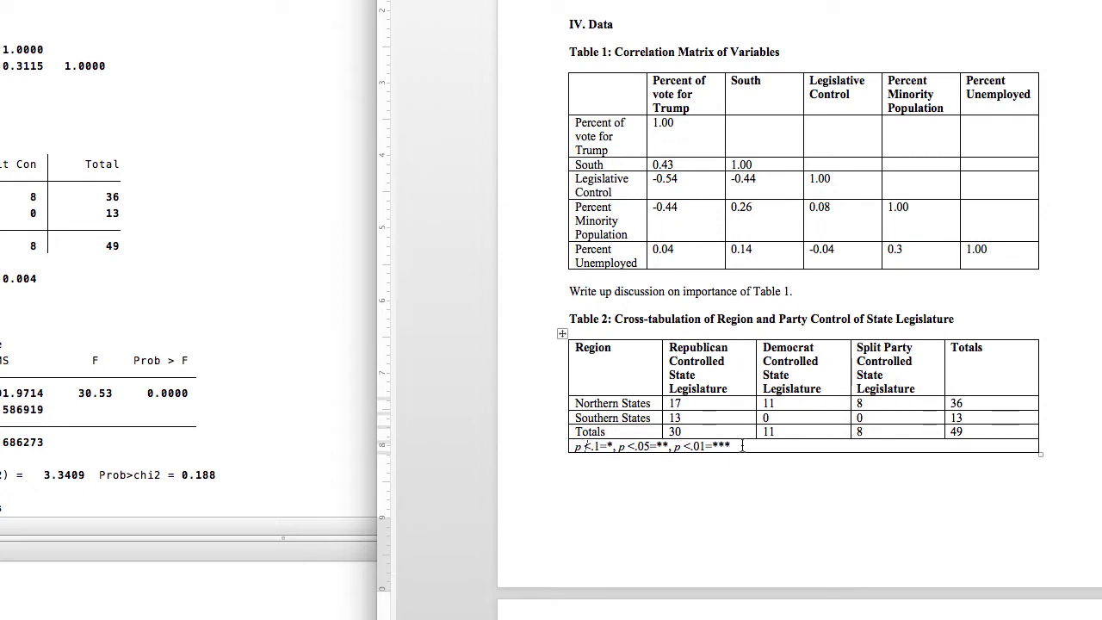
- Start a second line below the significance legend and insert the chi symbol (χ) from the Symbol font
{"action": "key", "text": "End"}
{"action": "key", "text": "Return"}
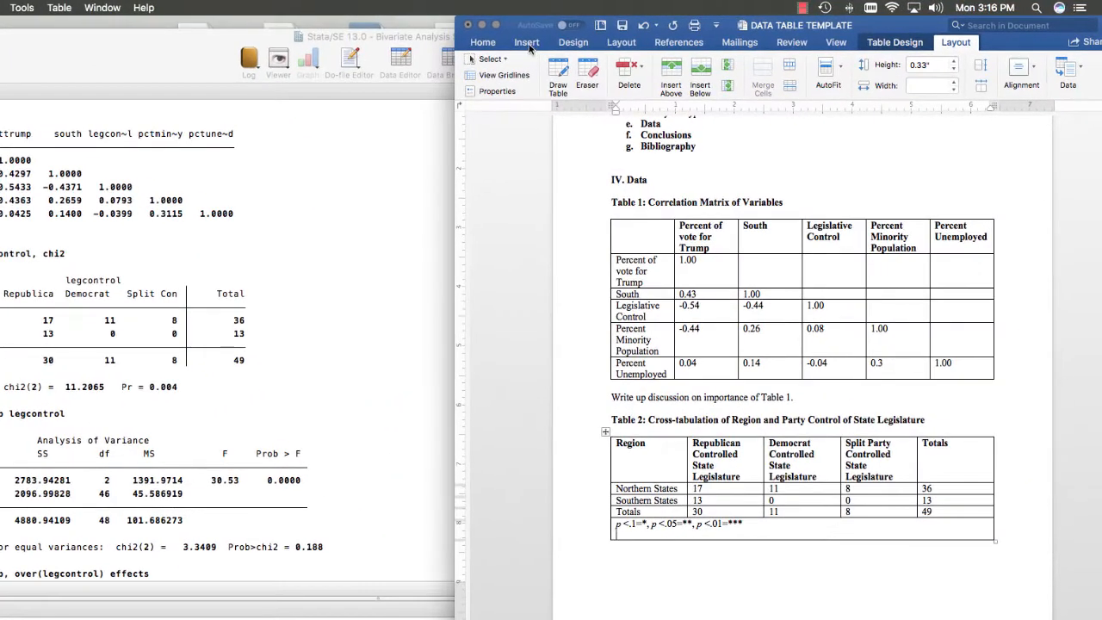
{"action": "left_click", "coordinate": [527, 44]}
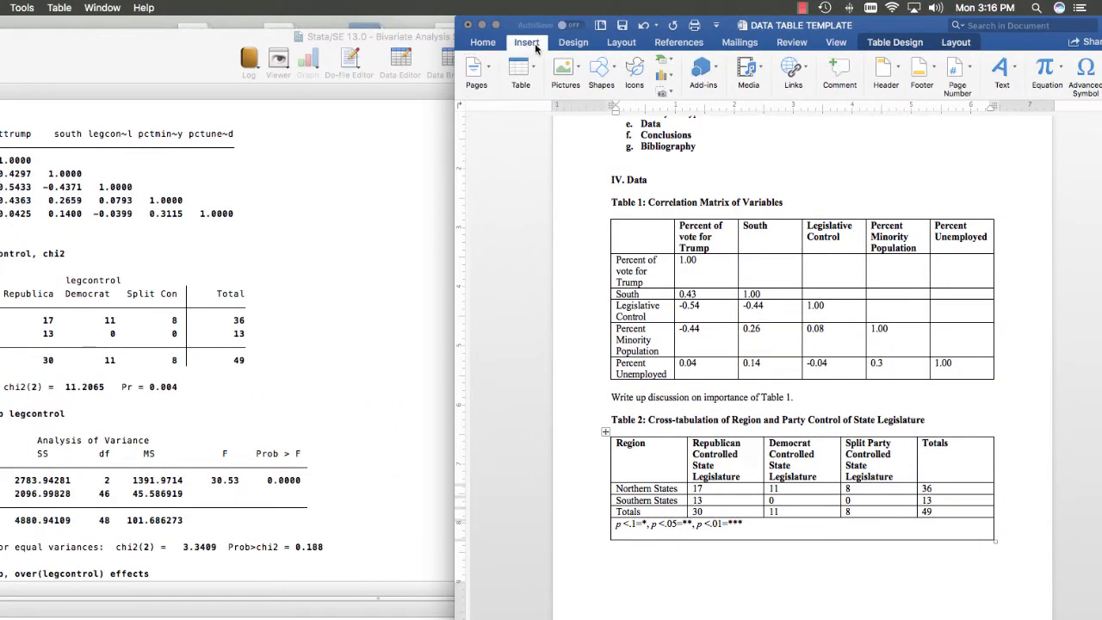
{"action": "left_click", "coordinate": [1087, 76]}
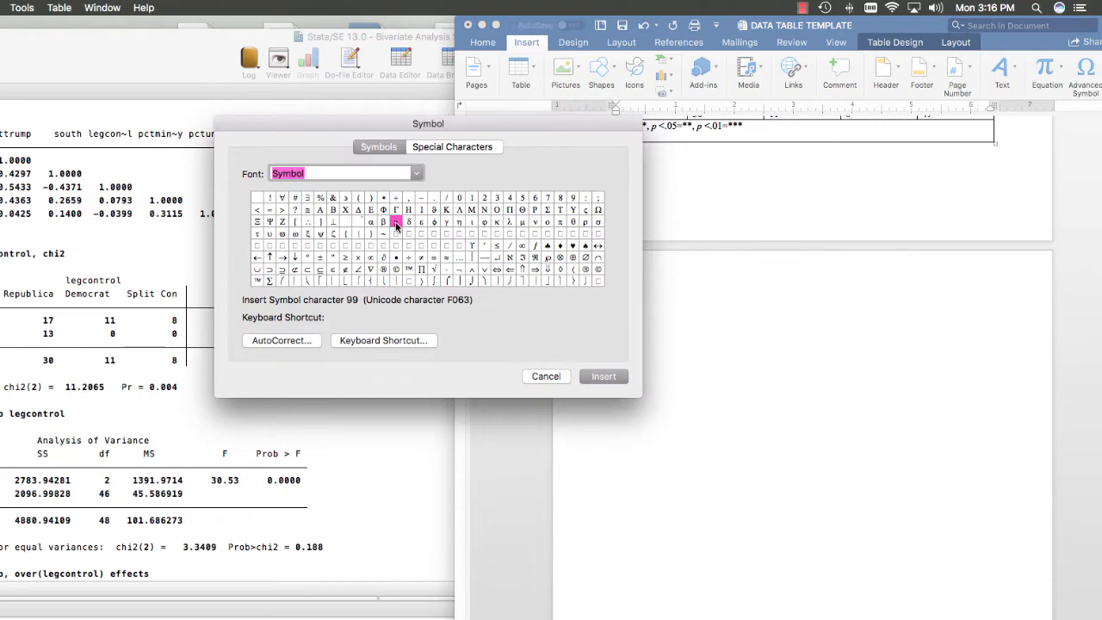
{"action": "left_click", "coordinate": [615, 377]}
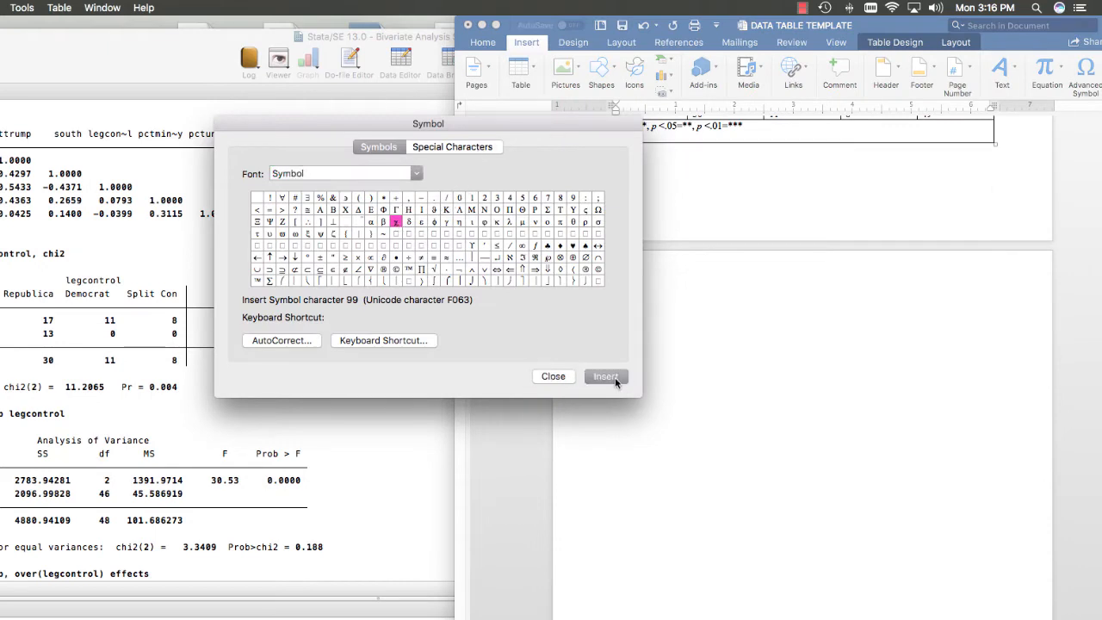
{"action": "left_click", "coordinate": [568, 377]}
{"action": "scroll", "coordinate": [718, 324], "scroll_direction": "up", "scroll_amount": 4}
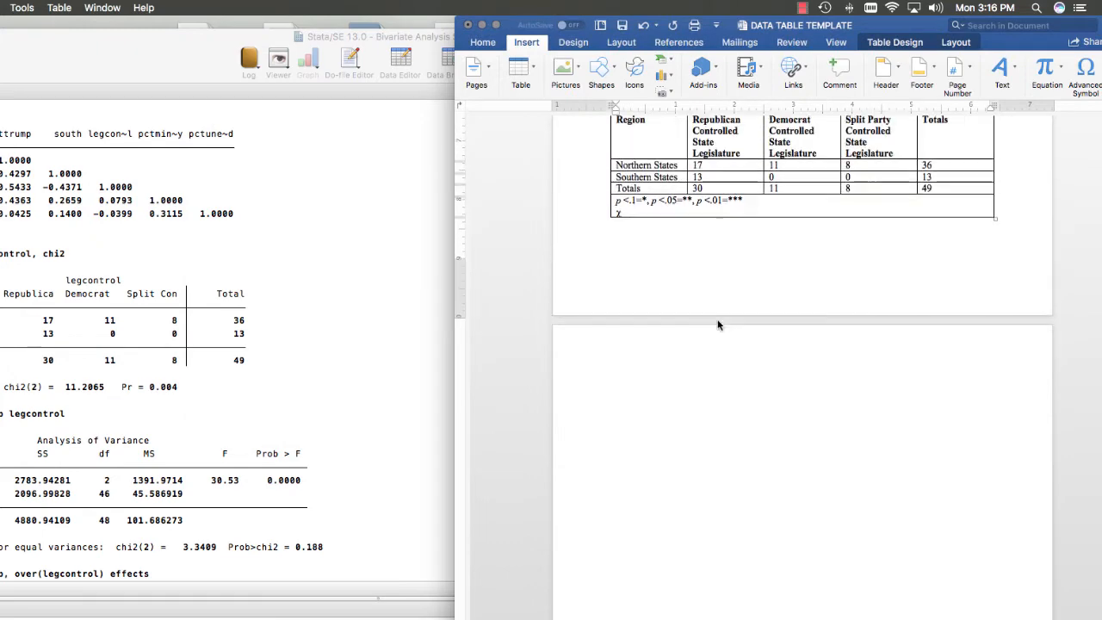
{"action": "scroll", "coordinate": [719, 324], "scroll_direction": "up", "scroll_amount": 1}
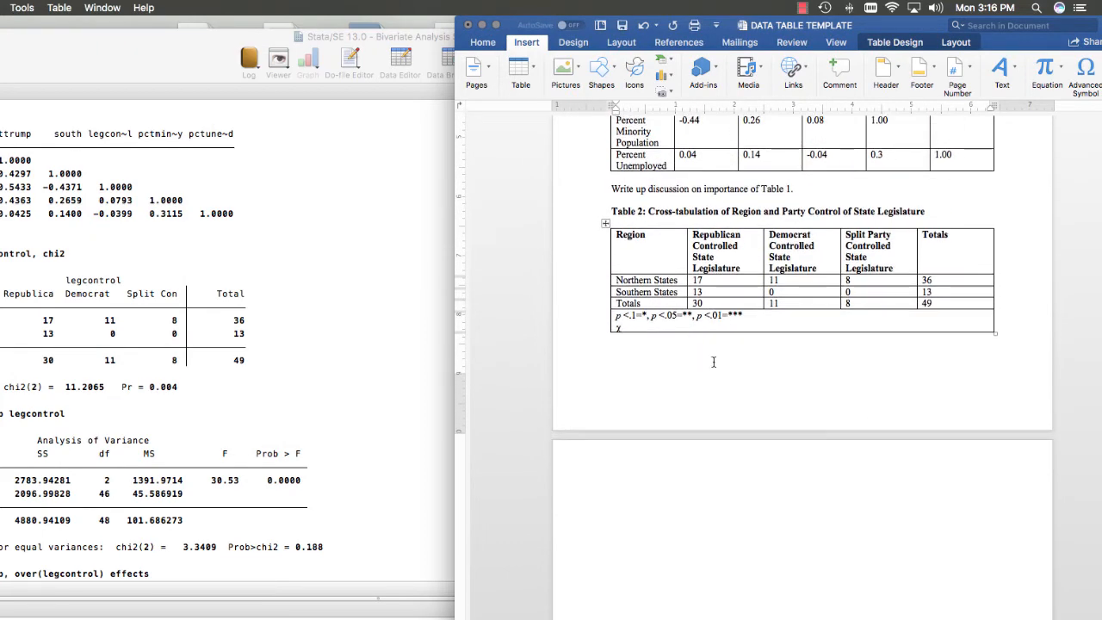
- Complete the chi line under Table 2 to read "χ² = 11.21***", formatting the 2 as superscript
{"action": "type", "text": "2="}
{"action": "left_click_drag", "start_coordinate": [625, 327], "coordinate": [619, 327]}
{"action": "left_click", "coordinate": [475, 43]}
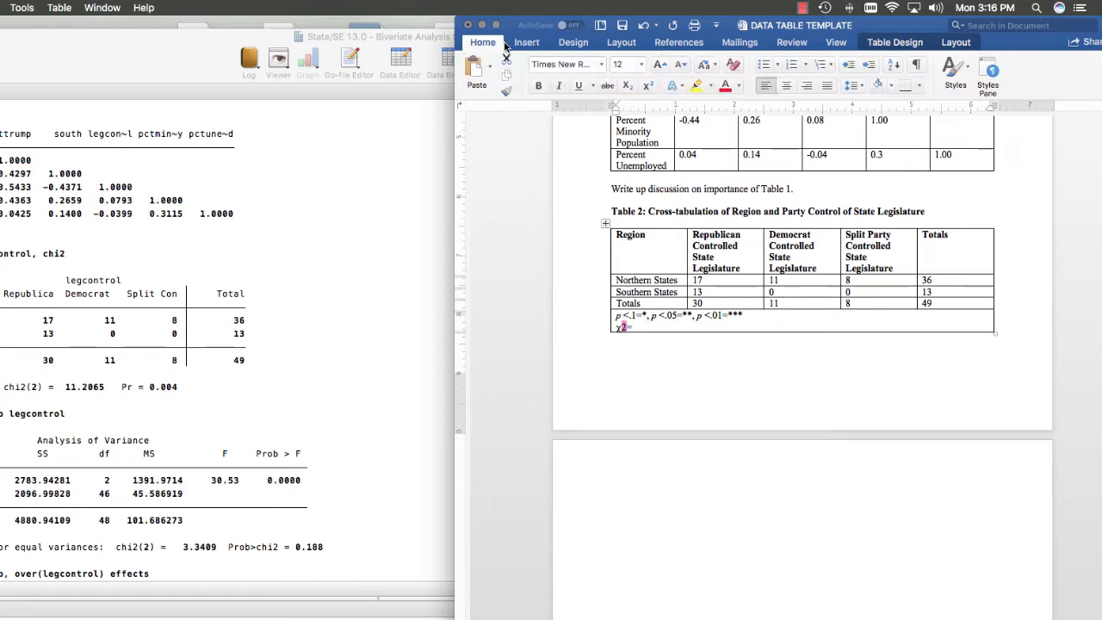
{"action": "left_click", "coordinate": [648, 86]}
{"action": "left_click", "coordinate": [628, 327]}
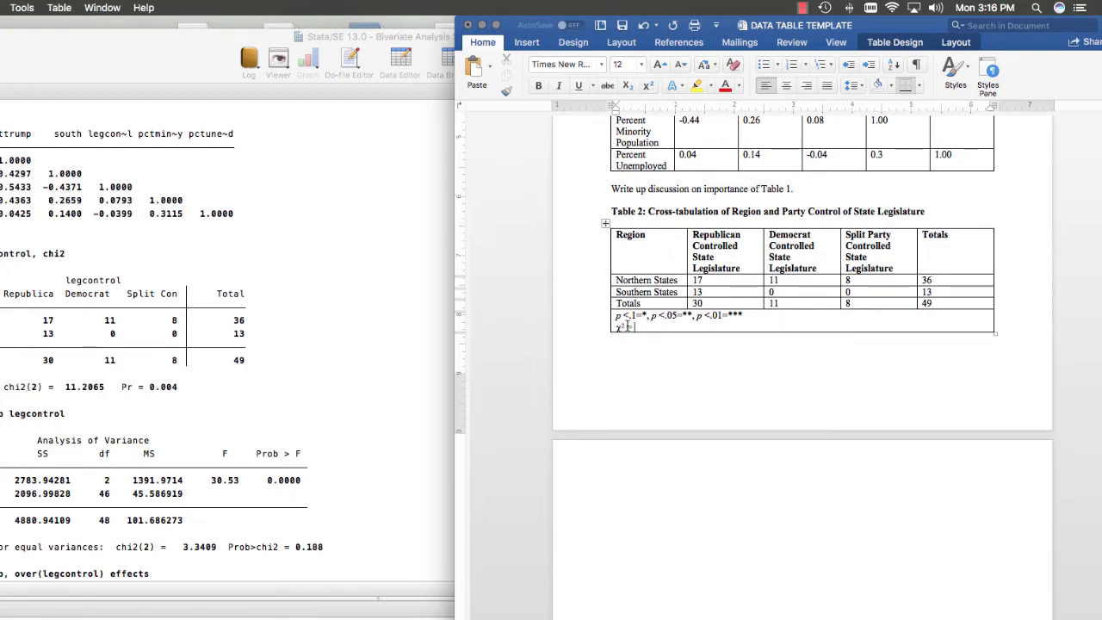
{"action": "type", "text": "11.21"}
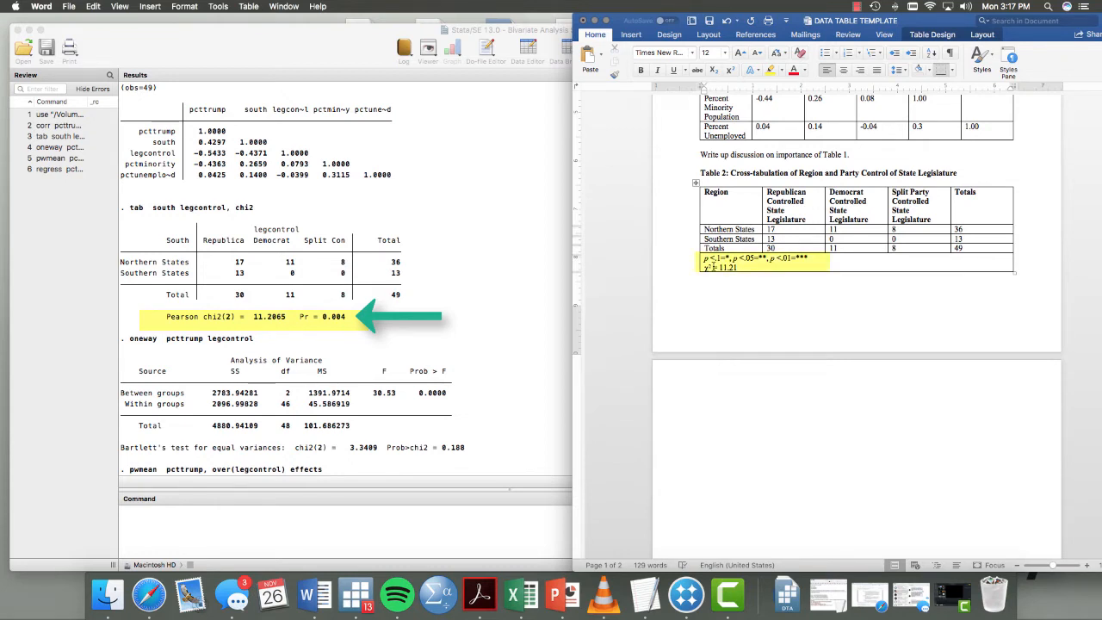
{"action": "type", "text": "***"}
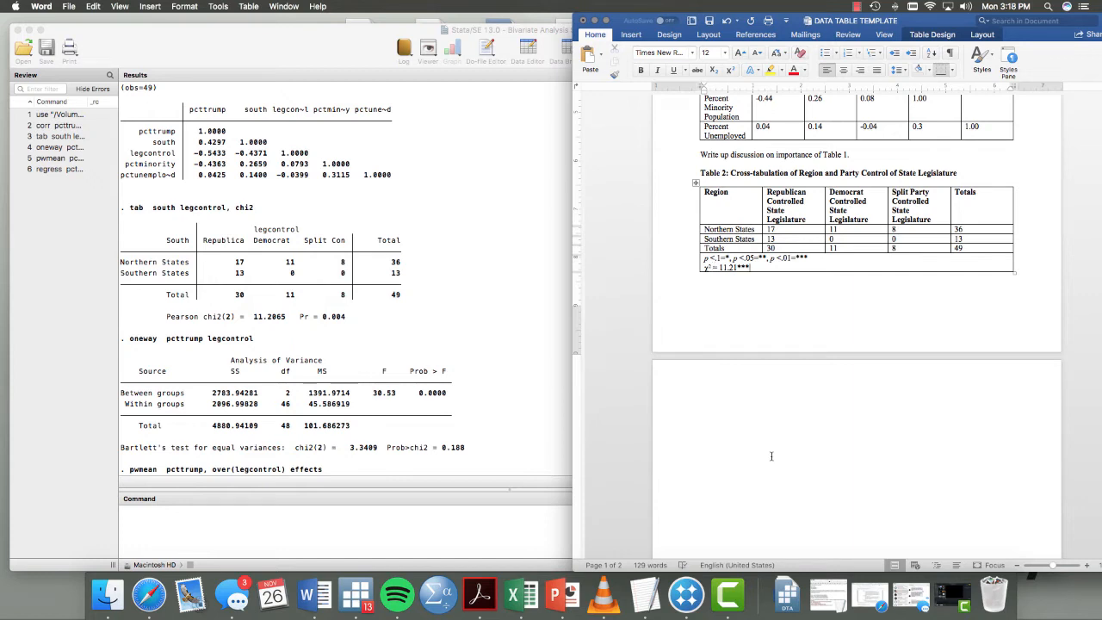
- Write on page two: "We tried to analyze differences between state legislative control and votes for Trump utilizing an ANOVA; however, the results were not statistically significant."
{"action": "scroll", "coordinate": [396, 332], "scroll_direction": "down", "scroll_amount": 1}
{"action": "scroll", "coordinate": [396, 331], "scroll_direction": "down", "scroll_amount": 6}
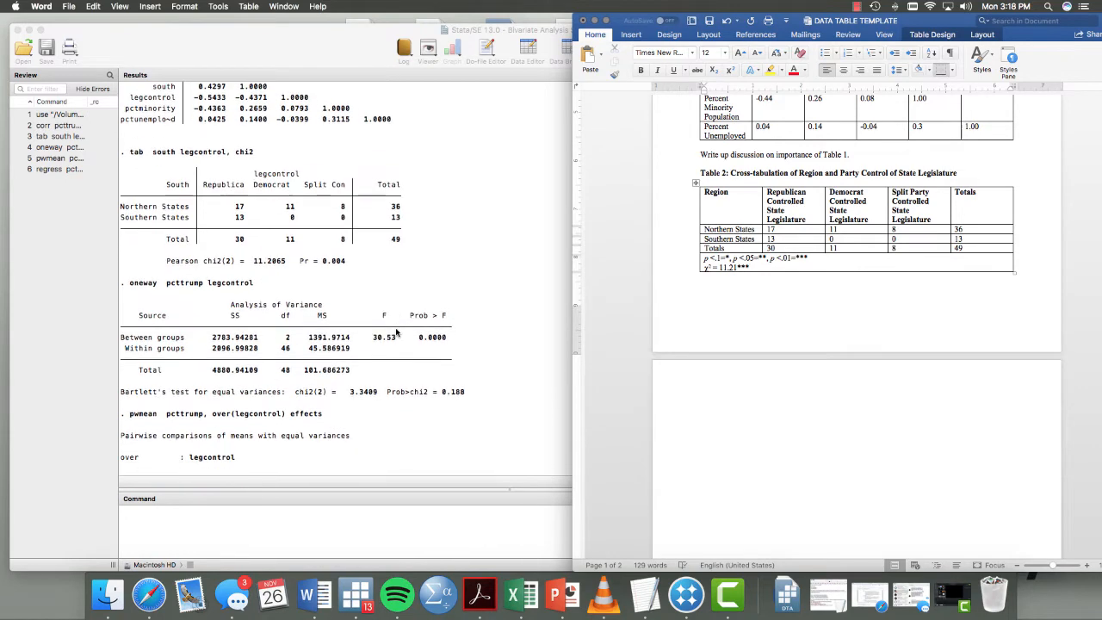
{"action": "scroll", "coordinate": [395, 333], "scroll_direction": "down", "scroll_amount": 3}
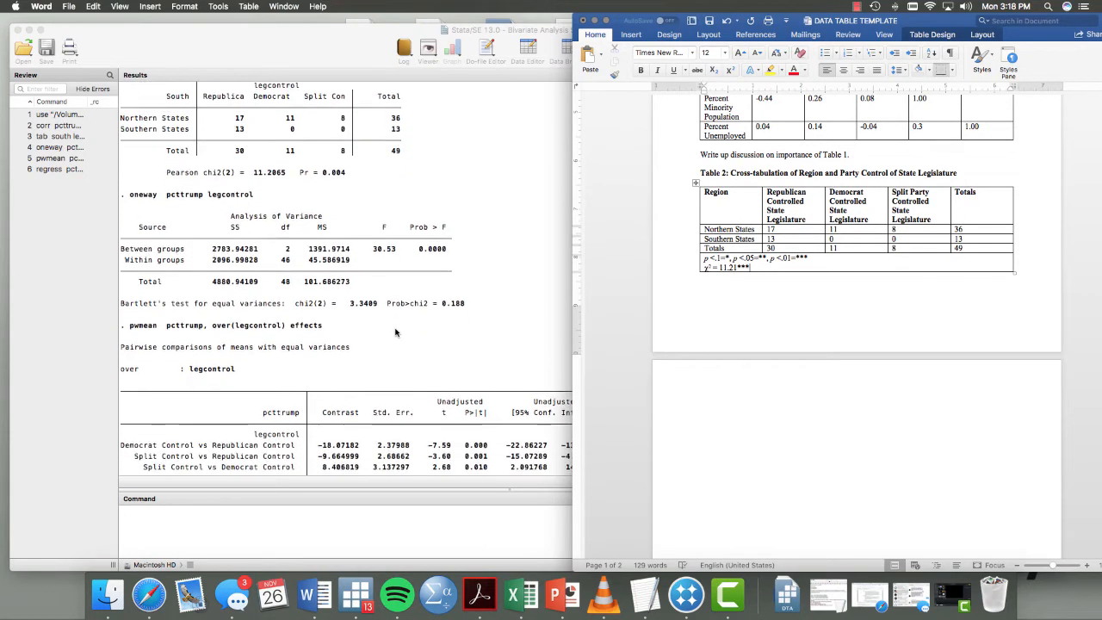
{"action": "scroll", "coordinate": [395, 332], "scroll_direction": "down", "scroll_amount": 2}
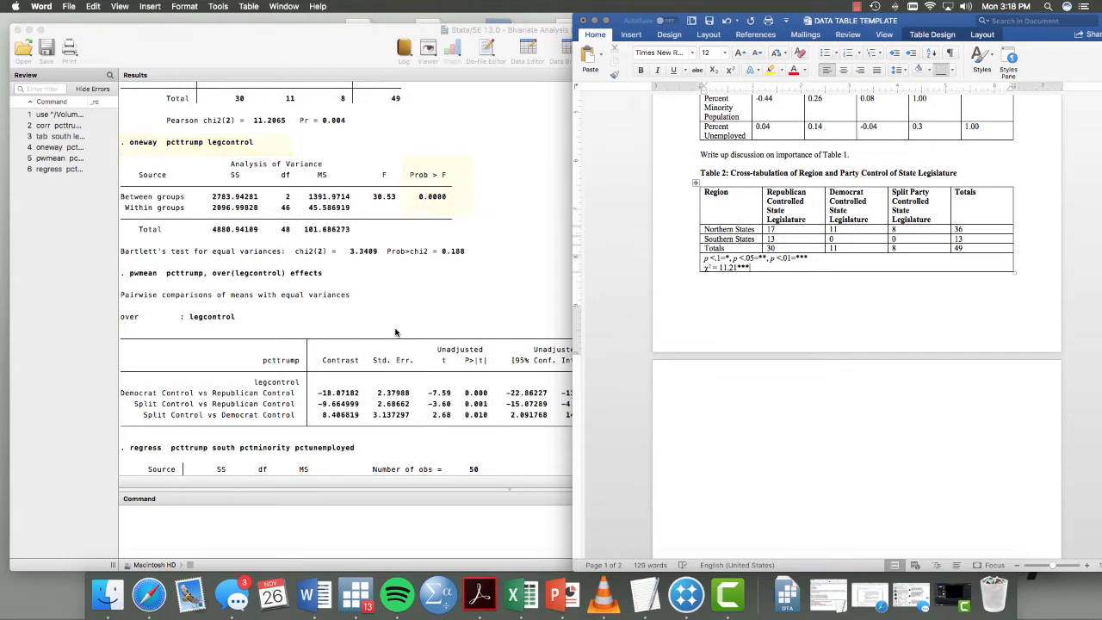
{"action": "left_click", "coordinate": [732, 413]}
{"action": "type", "text": "We"}
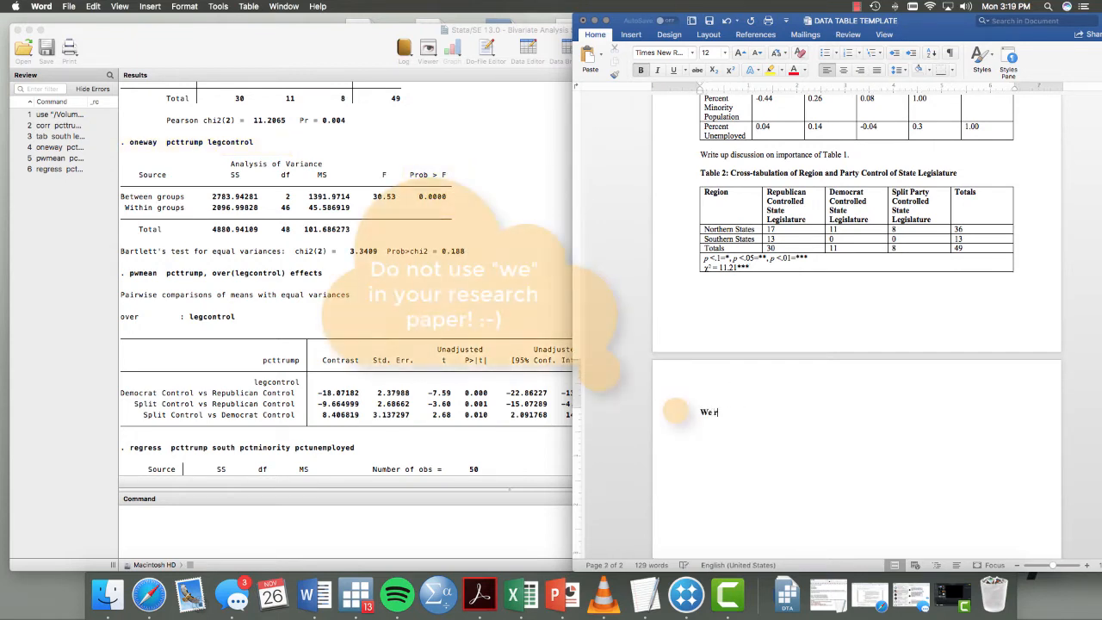
{"action": "type", "text": " tried to analyz"}
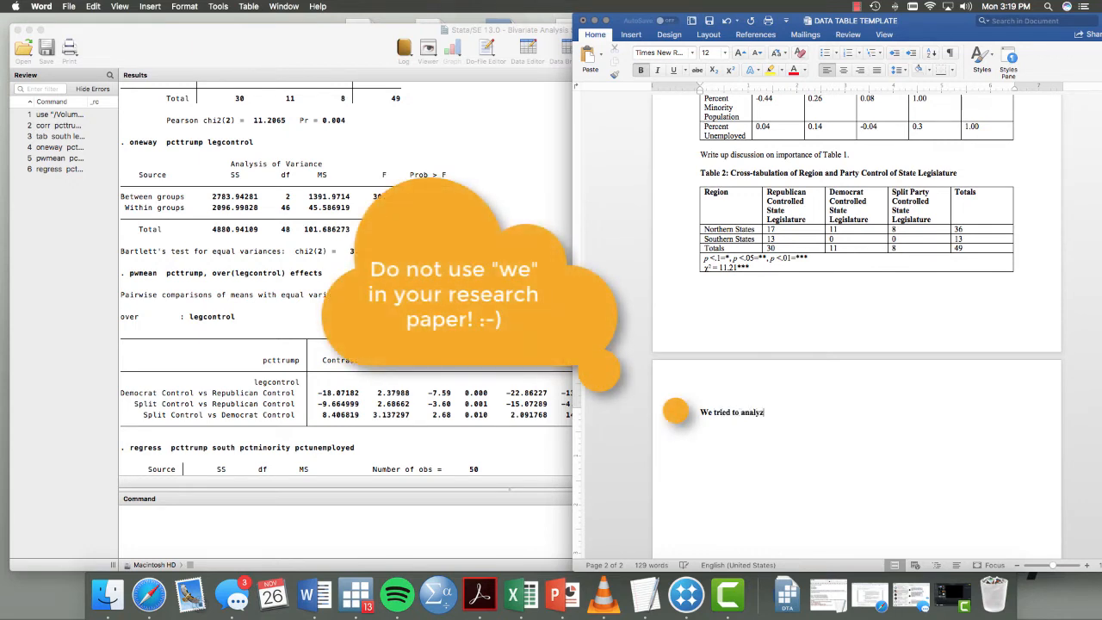
{"action": "type", "text": "e differences between state legislative control"}
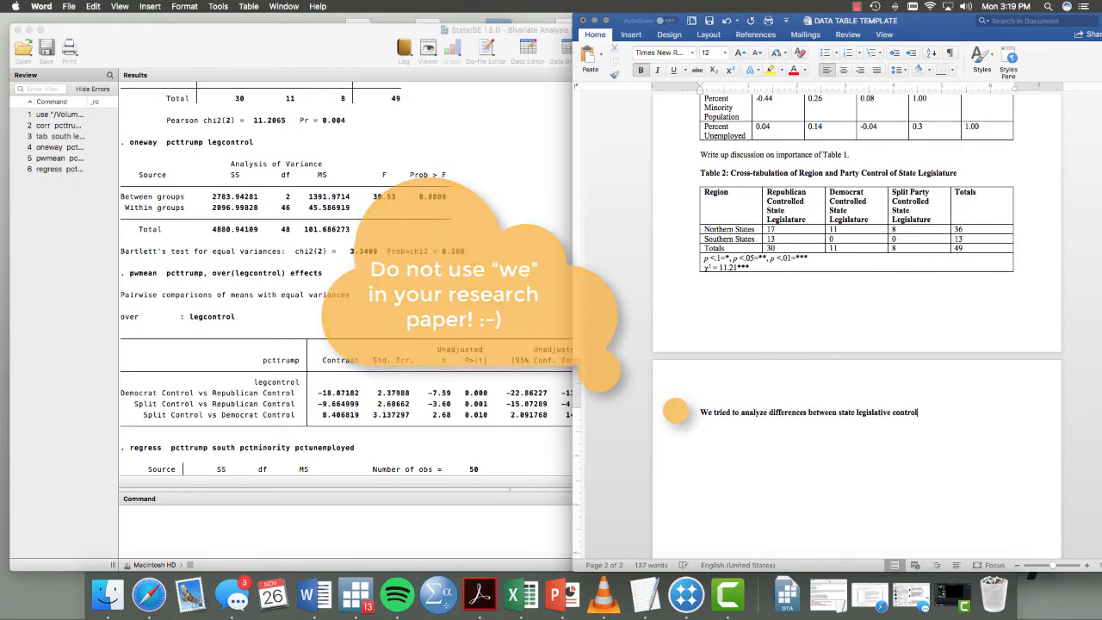
{"action": "type", "text": " and votes for Trump utilizing an ANOVA; however, the results were not statistically significant."}
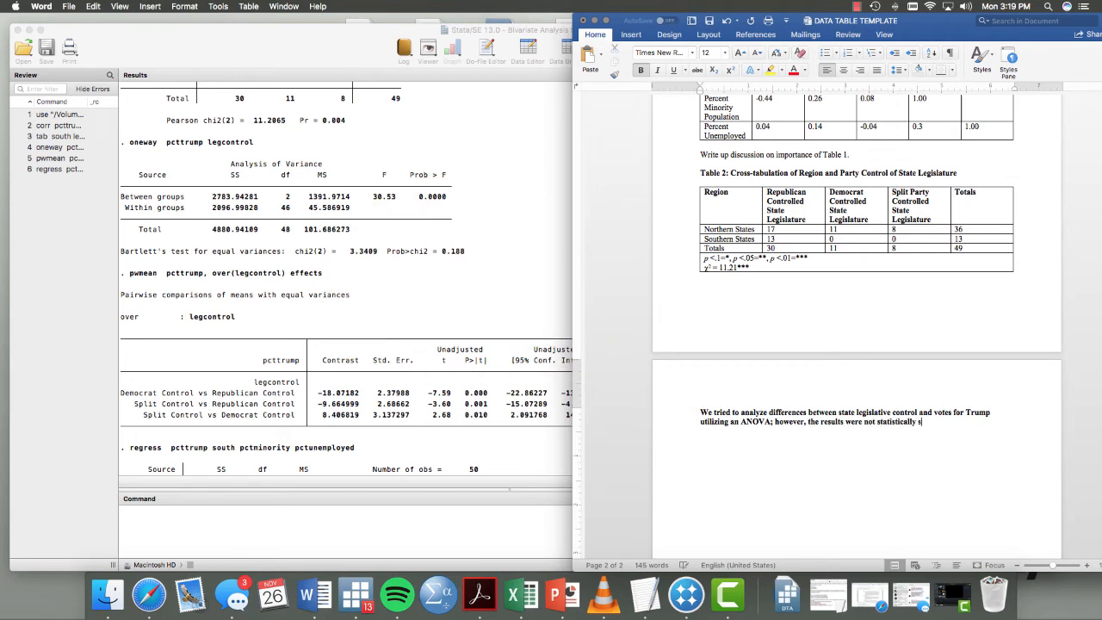
- Remove bold from the ANOVA sentence on page two, and delete the sentence
{"action": "triple_click", "coordinate": [940, 423]}
{"action": "key", "text": "super+b"}
{"action": "left_click", "coordinate": [940, 423]}
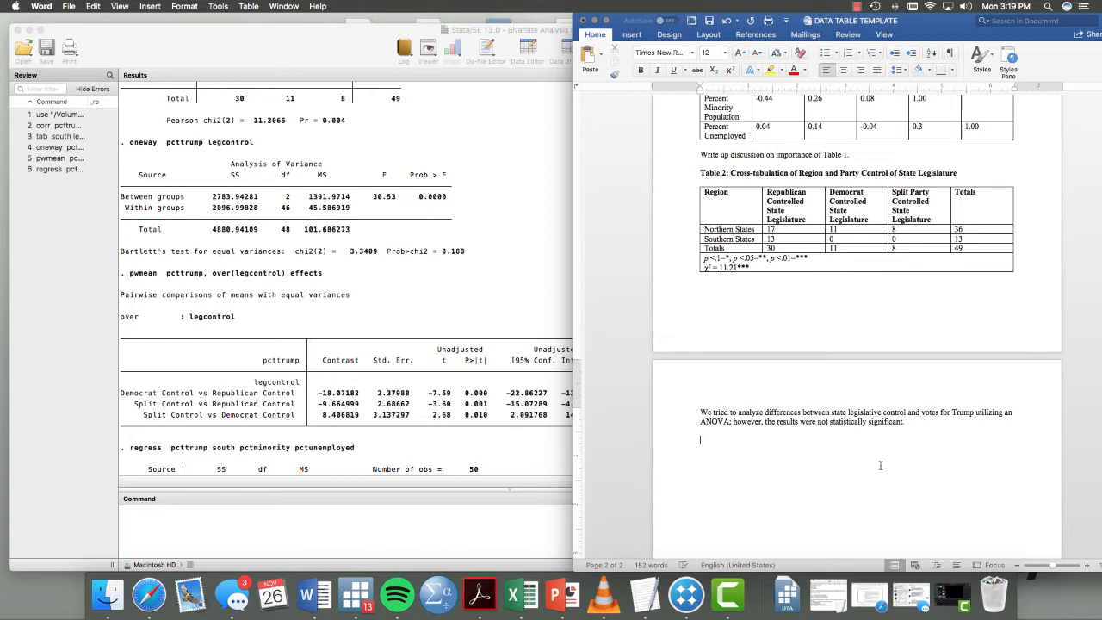
{"action": "left_click_drag", "start_coordinate": [917, 426], "coordinate": [699, 410]}
{"action": "key", "text": "BackSpace"}
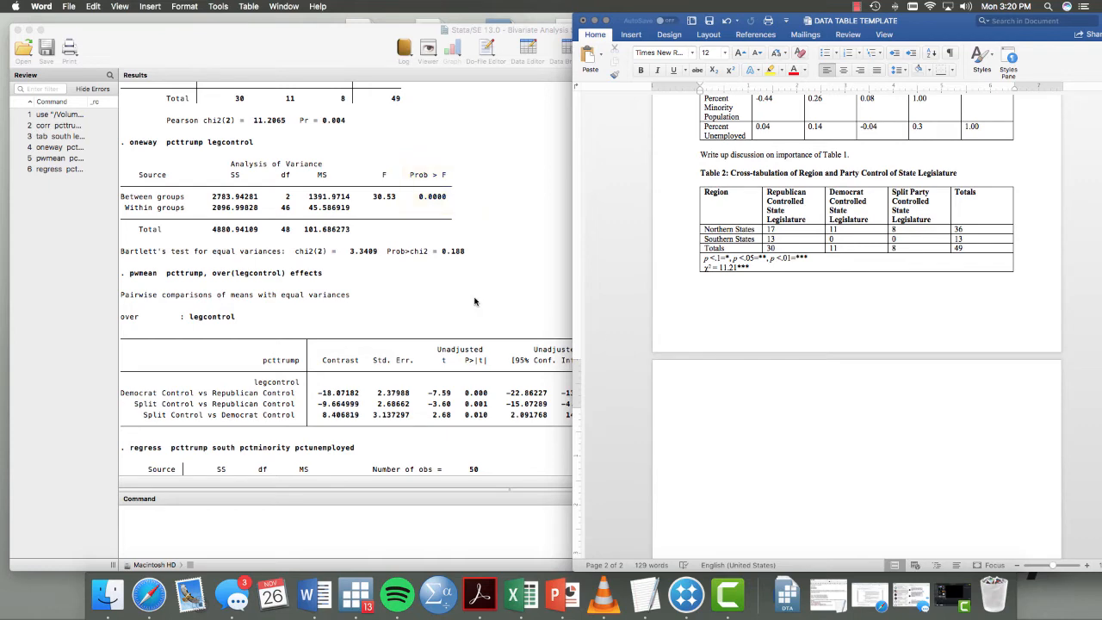
- Consult Stata's pairwise mean comparisons and add the Word caption "Table 3: Percentage of Votes for Trump by Party Control of State Legislature ANOVA"
{"action": "left_click", "coordinate": [446, 291]}
{"action": "scroll", "coordinate": [486, 306], "scroll_direction": "down", "scroll_amount": 1}
{"action": "scroll", "coordinate": [486, 306], "scroll_direction": "up", "scroll_amount": 1}
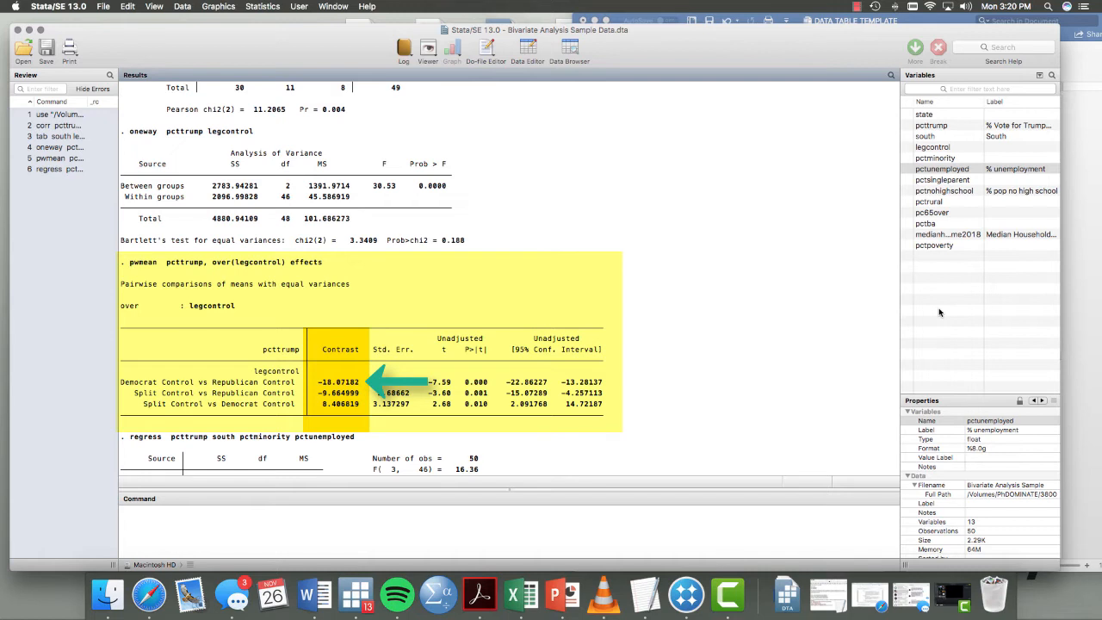
{"action": "left_click", "coordinate": [1076, 127]}
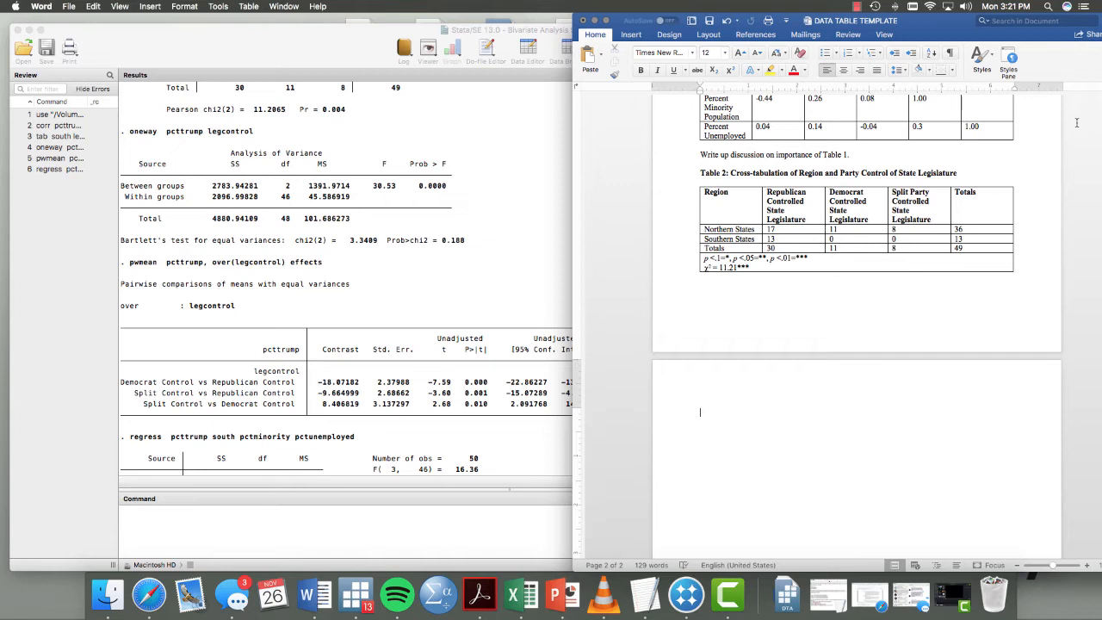
{"action": "type", "text": "Table 3: Percentage of Votes for Trump by Party Control of State Legislature ANOVA"}
{"action": "key", "text": "Return"}
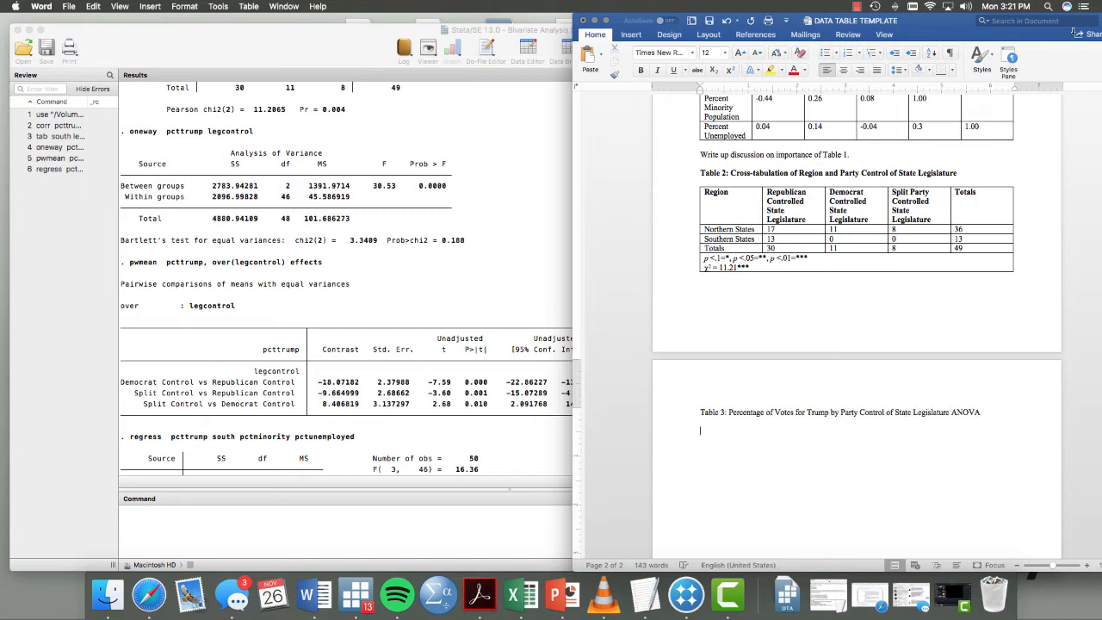
- Insert a table of two columns and five rows under the Table 3 caption, heading the first column "Party Control of State Legislature"
{"action": "left_click", "coordinate": [632, 37]}
{"action": "left_click", "coordinate": [636, 55]}
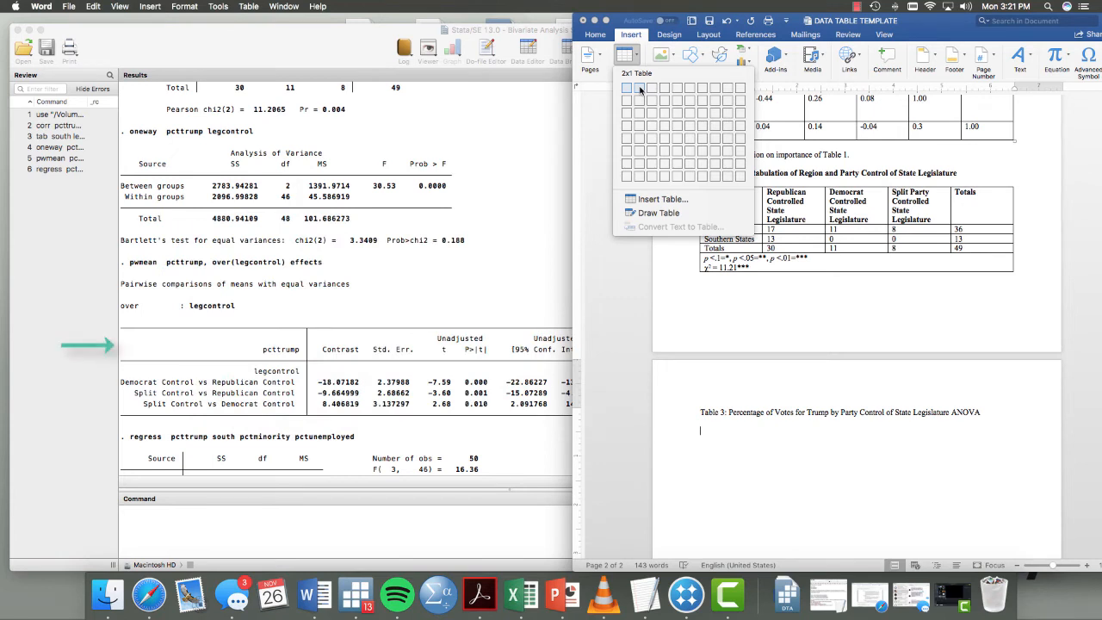
{"action": "left_click", "coordinate": [640, 142]}
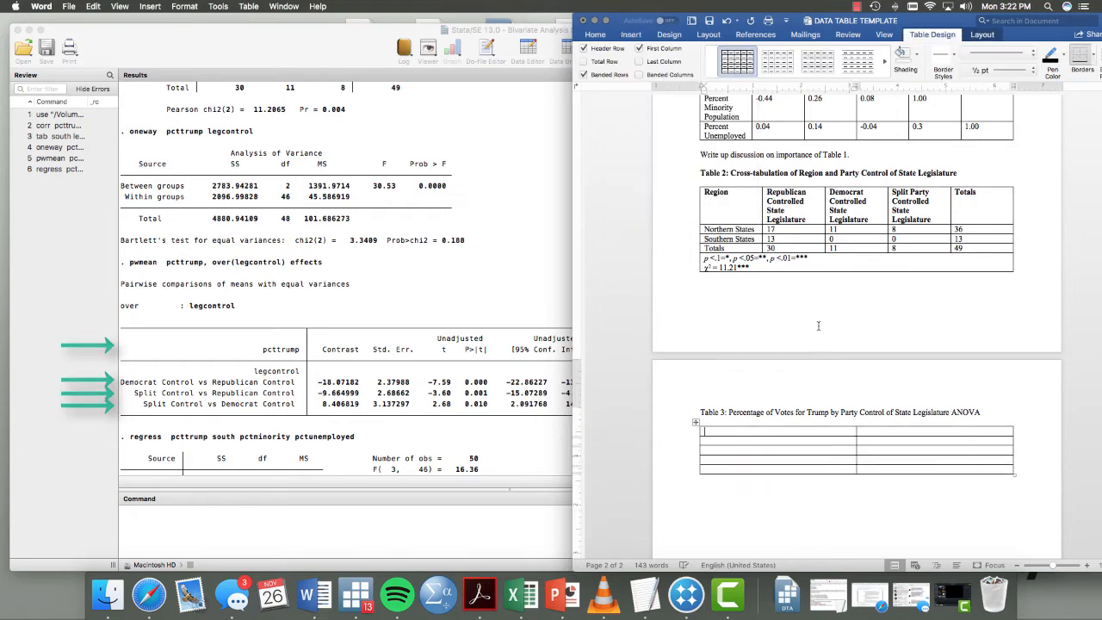
{"action": "type", "text": "Party Control og"}
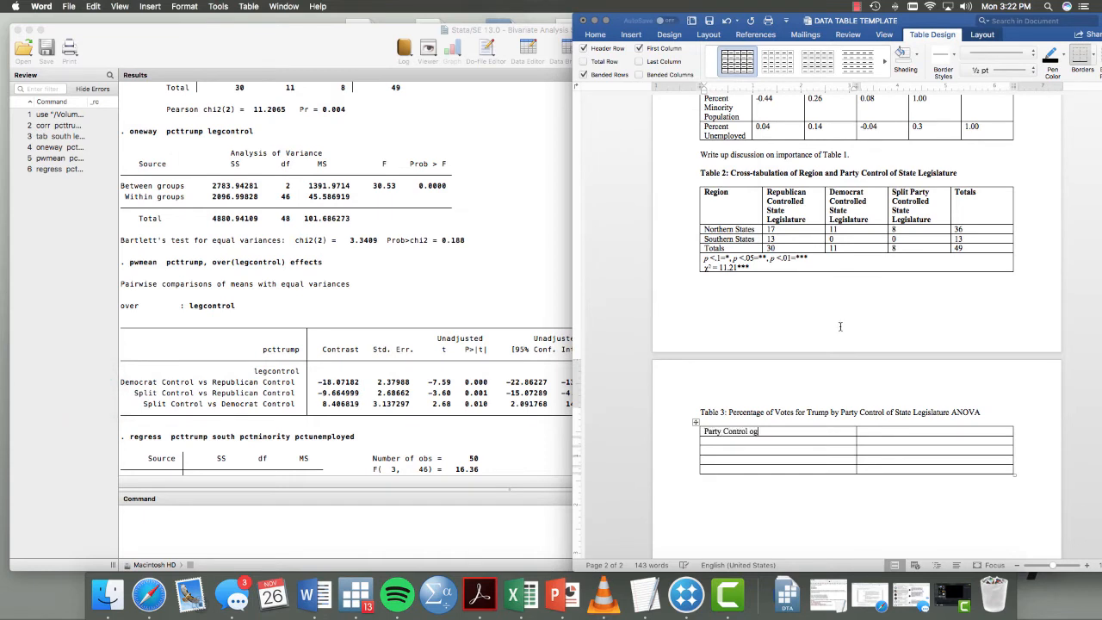
{"action": "key", "text": "BackSpace"}
{"action": "type", "text": "f State Legislature"}
- Label Table 3's next three rows "Democrat Control vs. Republican Control", "Split Control vs. Republican Control" and "Split Control vs. Democrat Control"
{"action": "type", "text": "Democrat Control vs. Republican Control"}
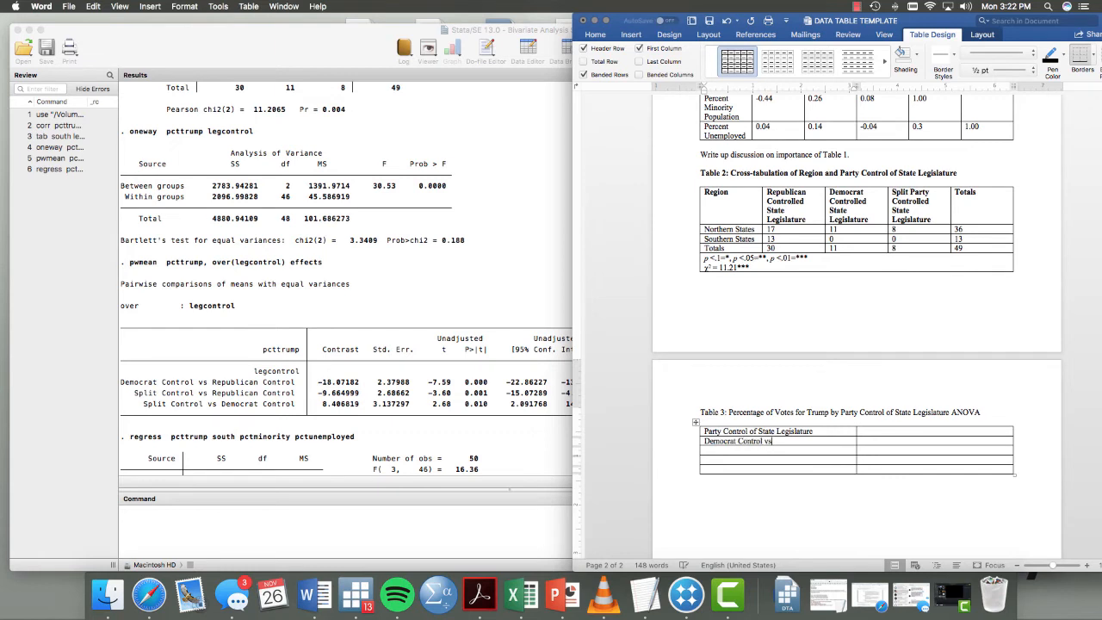
{"action": "key", "text": "Down"}
{"action": "type", "text": "Split COn"}
{"action": "key", "text": "BackSpace"}
{"action": "key", "text": "BackSpace"}
{"action": "type", "text": "ontrol vs. Republican Control"}
{"action": "key", "text": "Down"}
{"action": "type", "text": "Split Control vs. Democrat Control"}
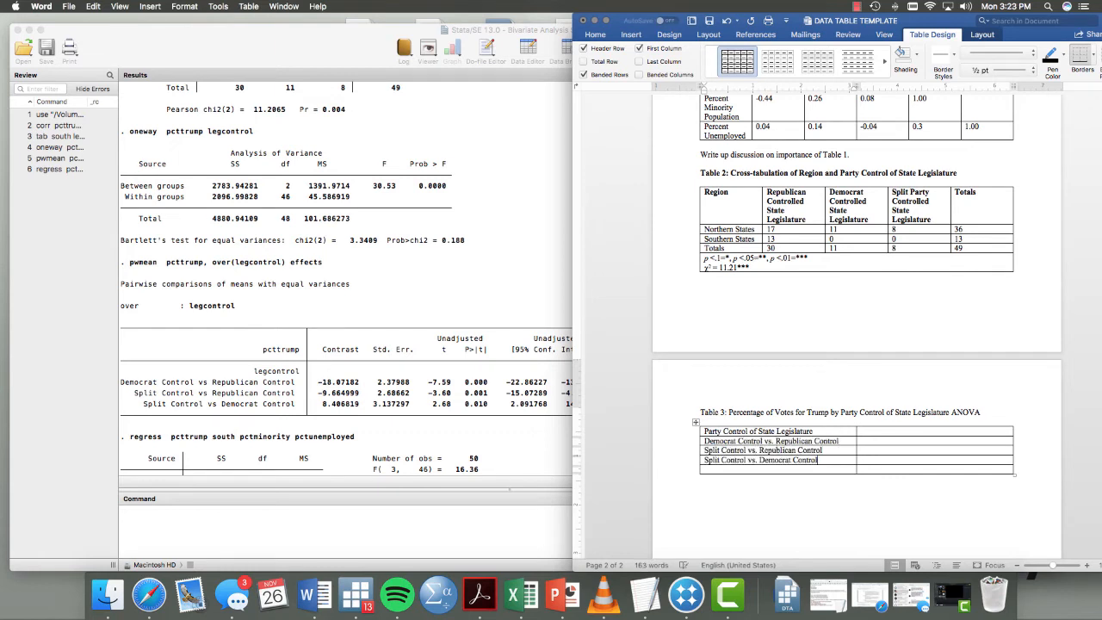
- Copy Table 2's p-value significance note into Table 3's last row and merge that row's two cells
{"action": "left_click_drag", "start_coordinate": [808, 258], "coordinate": [702, 258]}
{"action": "key", "text": "super+c"}
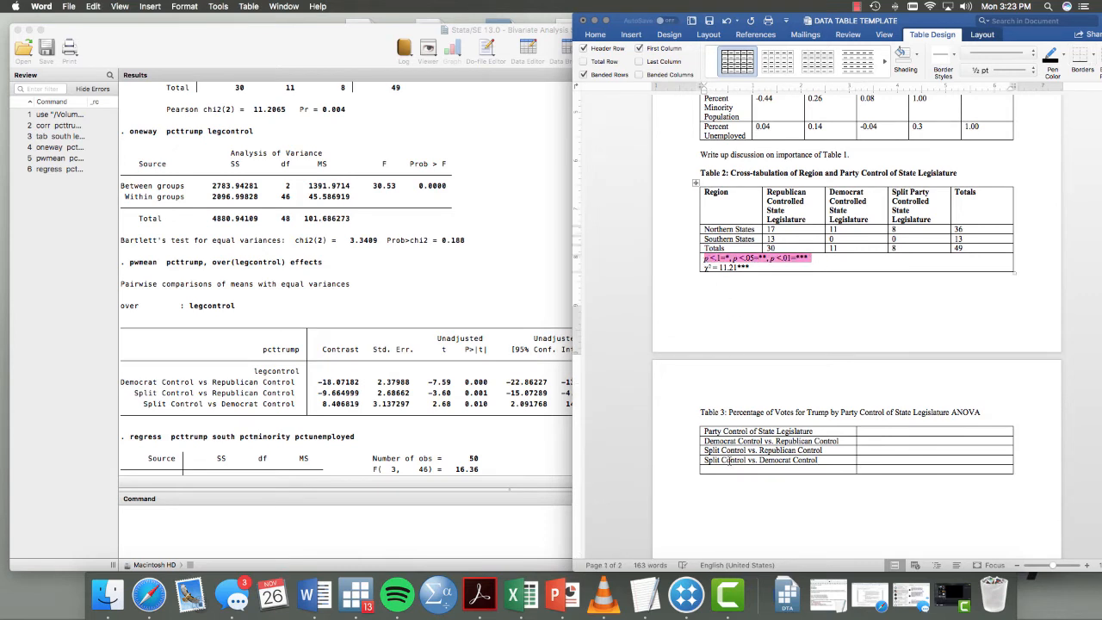
{"action": "left_click", "coordinate": [729, 469]}
{"action": "key", "text": "super+v"}
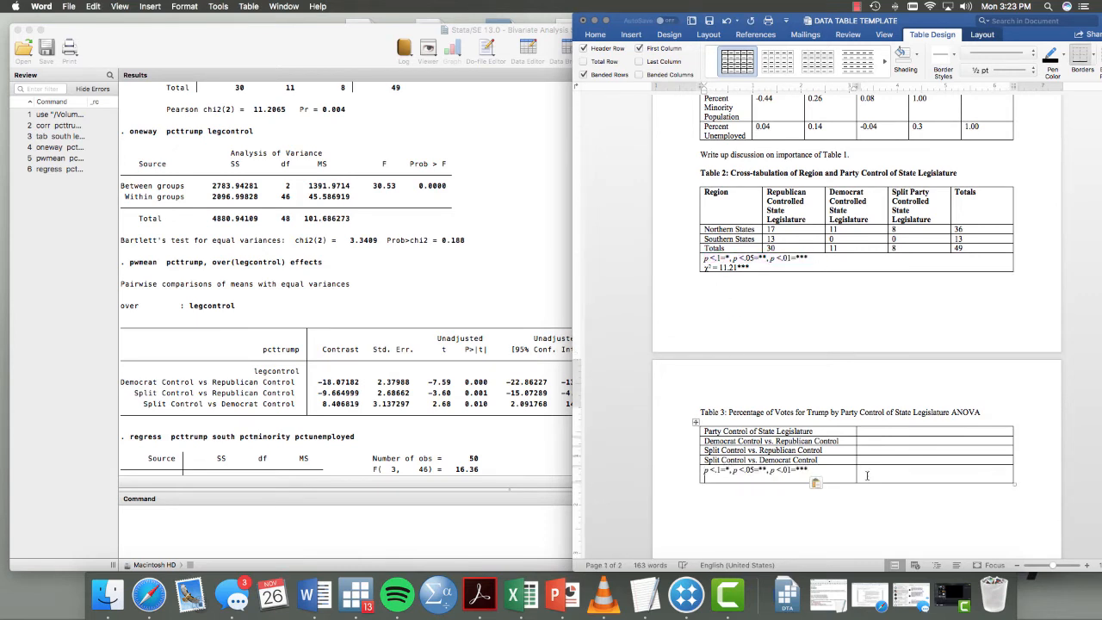
{"action": "left_click_drag", "start_coordinate": [868, 474], "coordinate": [820, 471]}
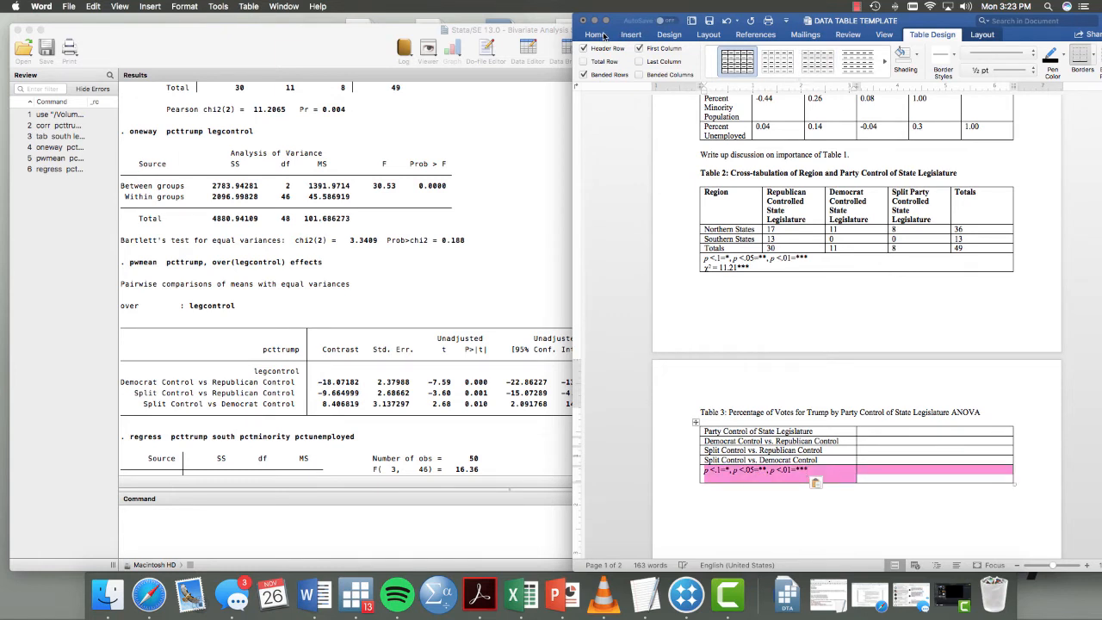
{"action": "left_click", "coordinate": [982, 34]}
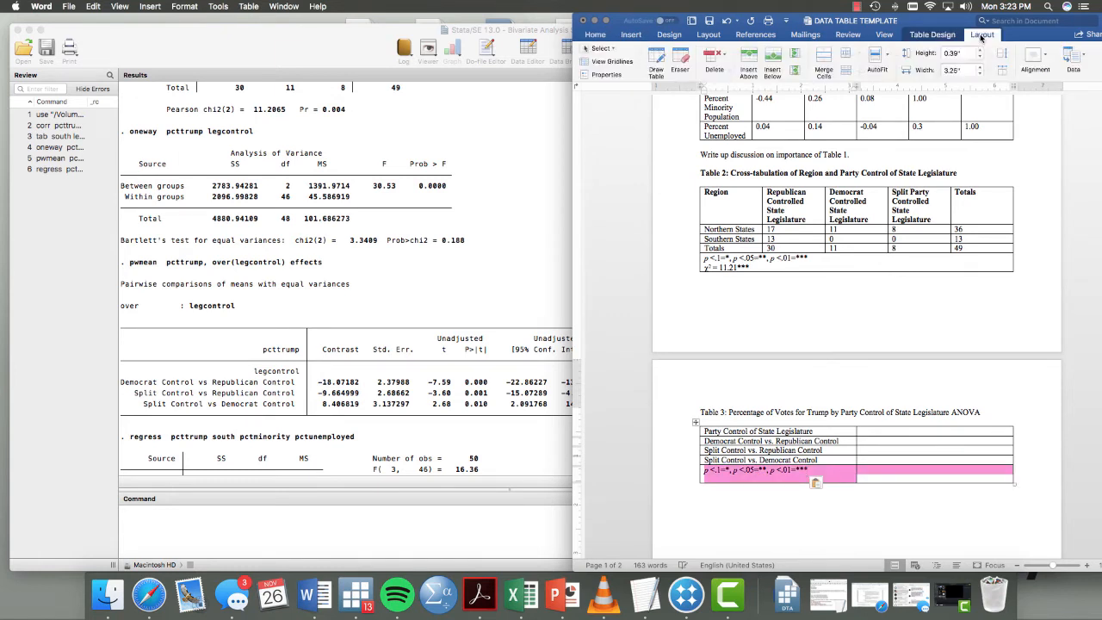
{"action": "left_click", "coordinate": [824, 56]}
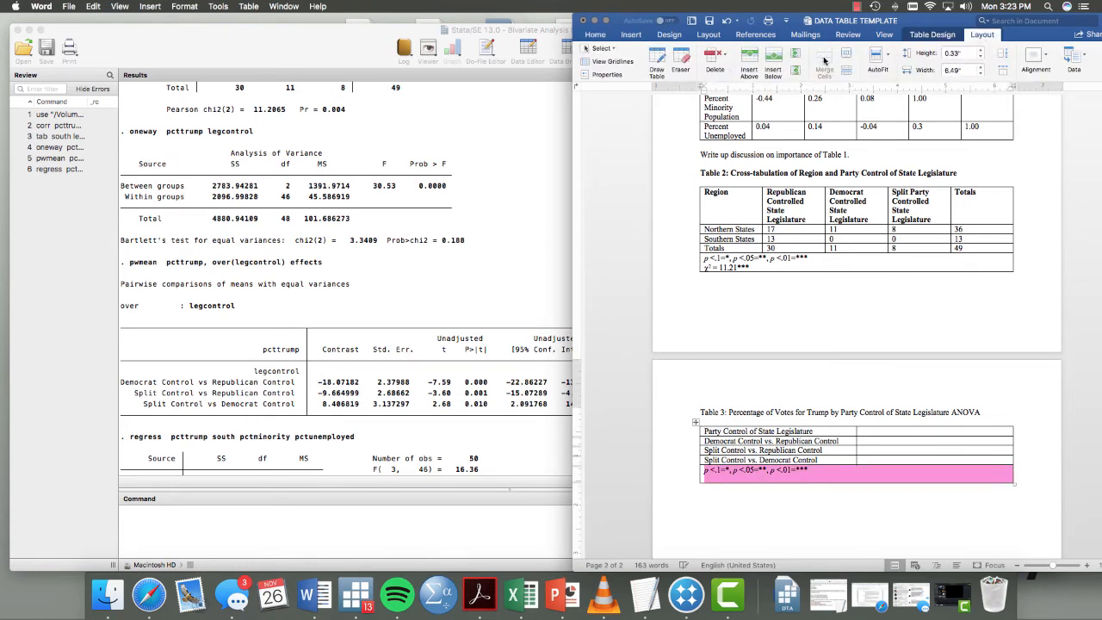
- Head Table 3's second column "Contrast" with "(Standard Error)" on a second line
{"action": "left_click", "coordinate": [878, 431]}
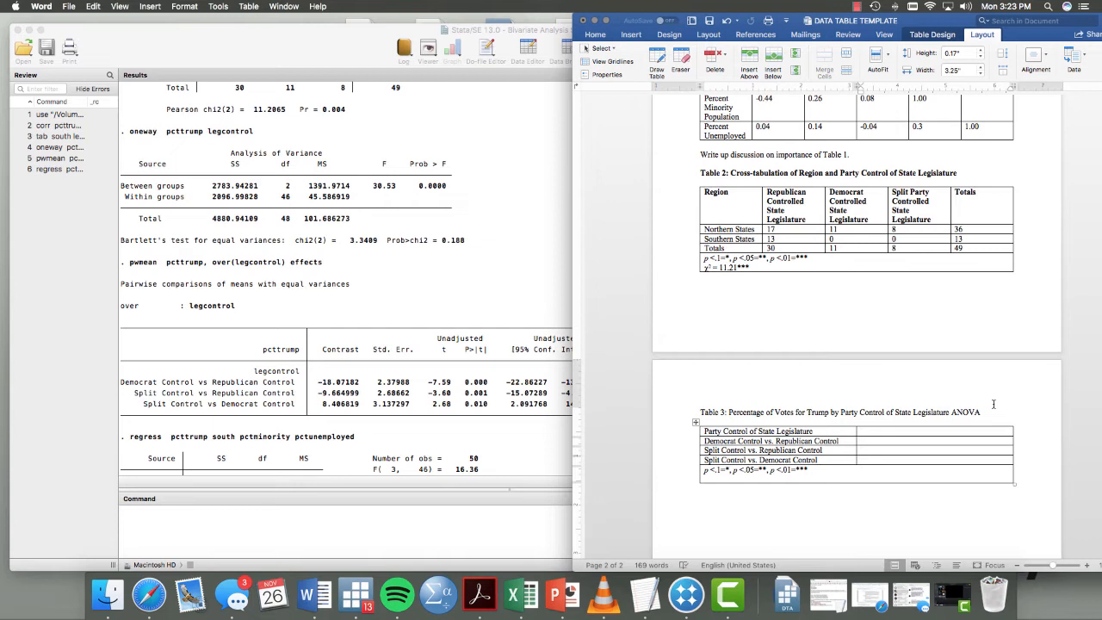
{"action": "type", "text": "Contrast"}
{"action": "key", "text": "Return"}
{"action": "key", "text": "shift+Return"}
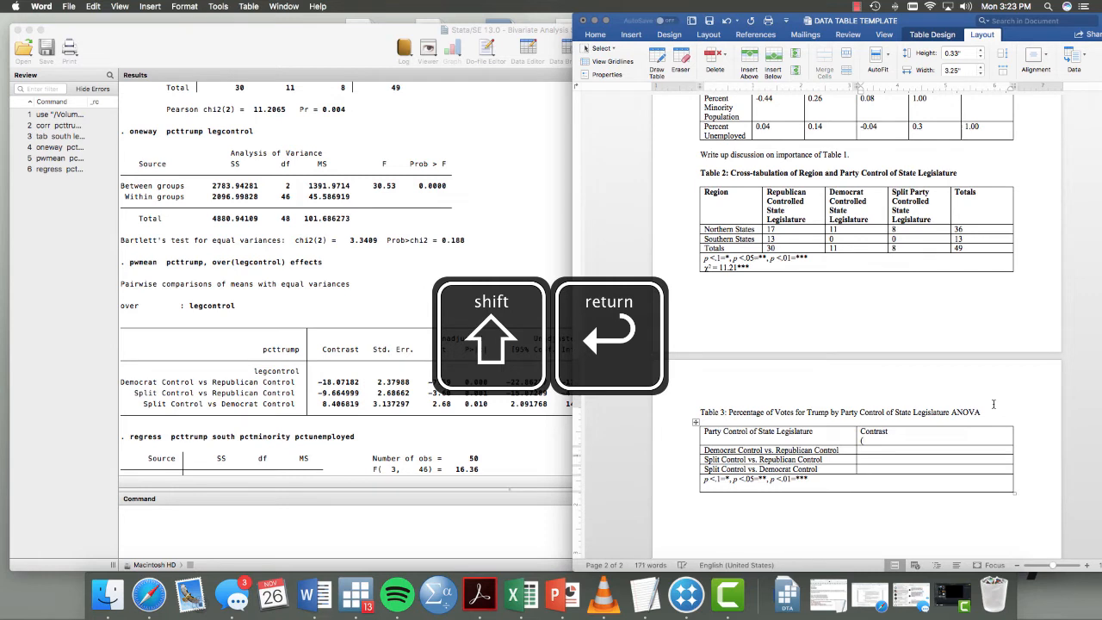
{"action": "type", "text": "(Standard"}
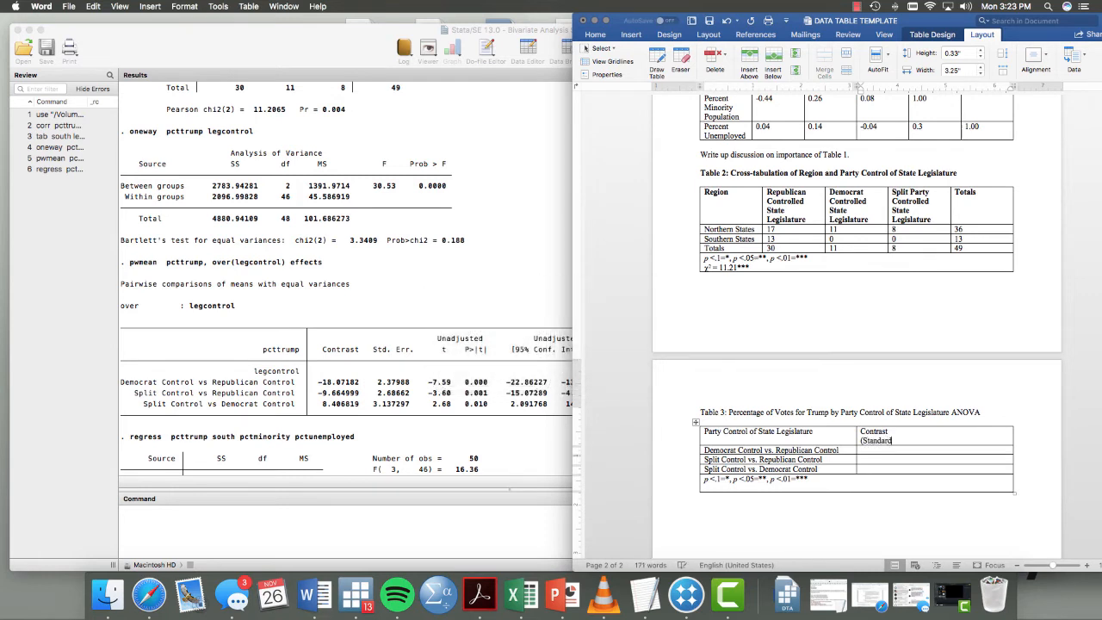
{"action": "type", "text": " Error)"}
- Fill Table 3's contrast column with -18.07, -9.66 and 8.41 for the three control comparisons
{"action": "type", "text": "-18.07"}
{"action": "type", "text": "-9.66"}
{"action": "key", "text": "Down"}
{"action": "type", "text": "8.41"}
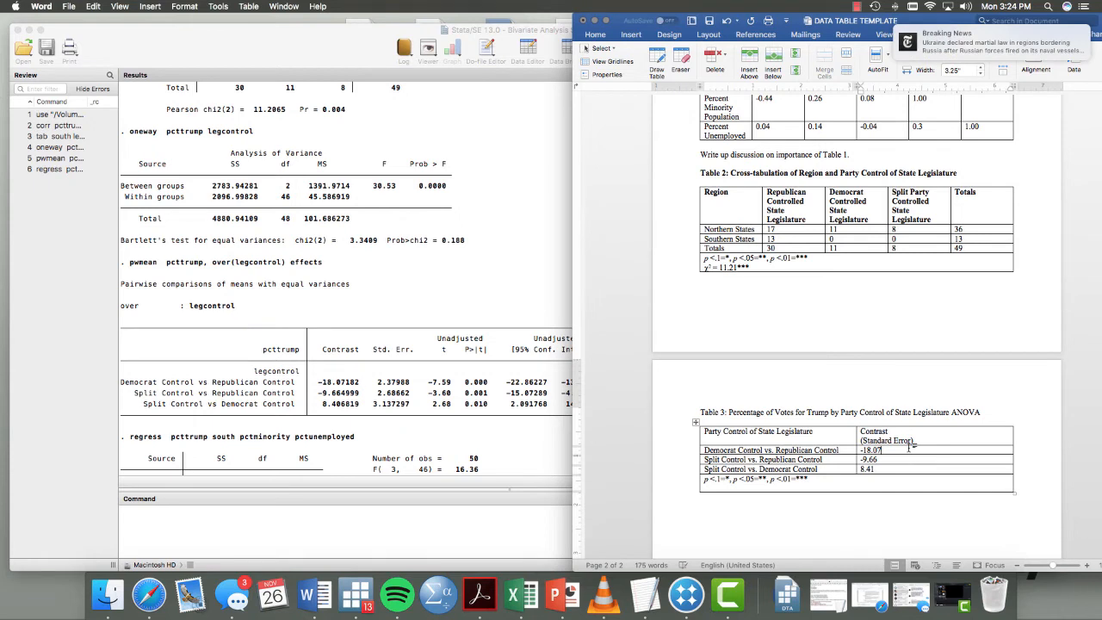
- Add the standard errors (2.38), (2.69) and (3.14) on a second line beneath the three contrasts in Table 3
{"action": "left_click", "coordinate": [908, 450]}
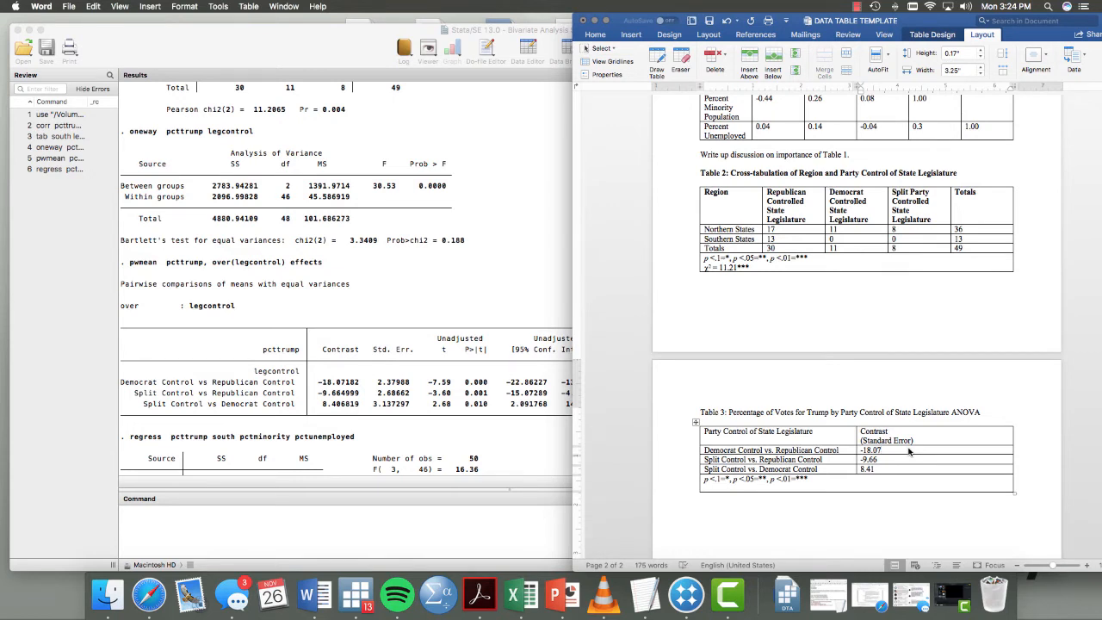
{"action": "key", "text": "shift+Return"}
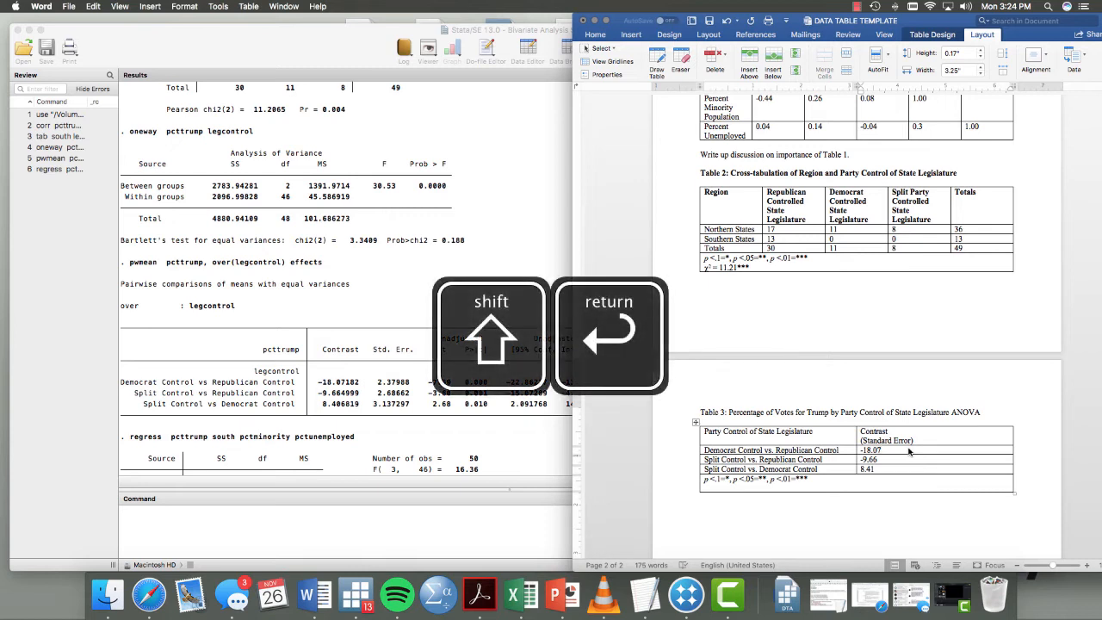
{"action": "key", "text": "shift+Return"}
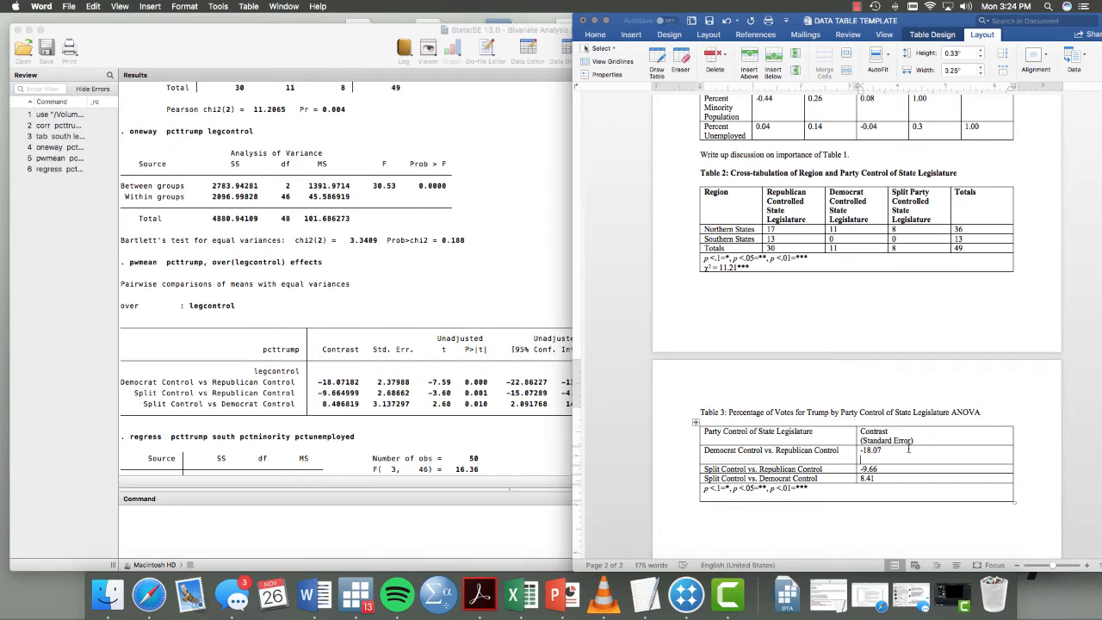
{"action": "type", "text": "(2.38)"}
{"action": "key", "text": "Down"}
{"action": "key", "text": "shift+Return"}
{"action": "type", "text": "(2.69)"}
{"action": "key", "text": "Down"}
{"action": "key", "text": "shift+Return"}
{"action": "type", "text": "(3.14)"}
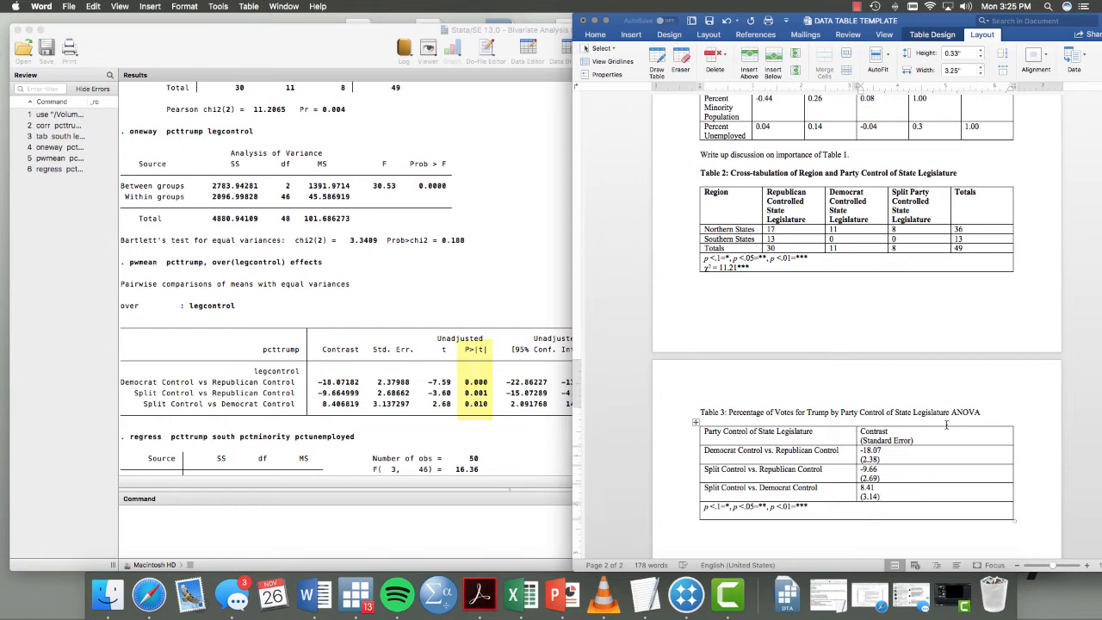
- Mark each of the three contrasts in Table 3 with *** for significance
{"action": "left_click", "coordinate": [905, 447]}
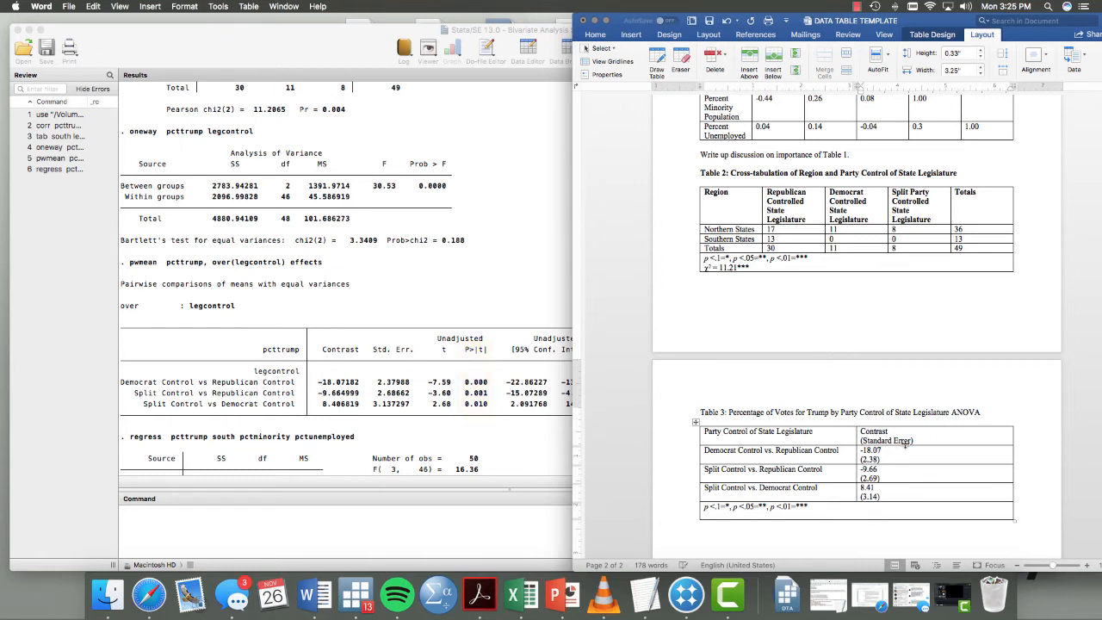
{"action": "type", "text": "***"}
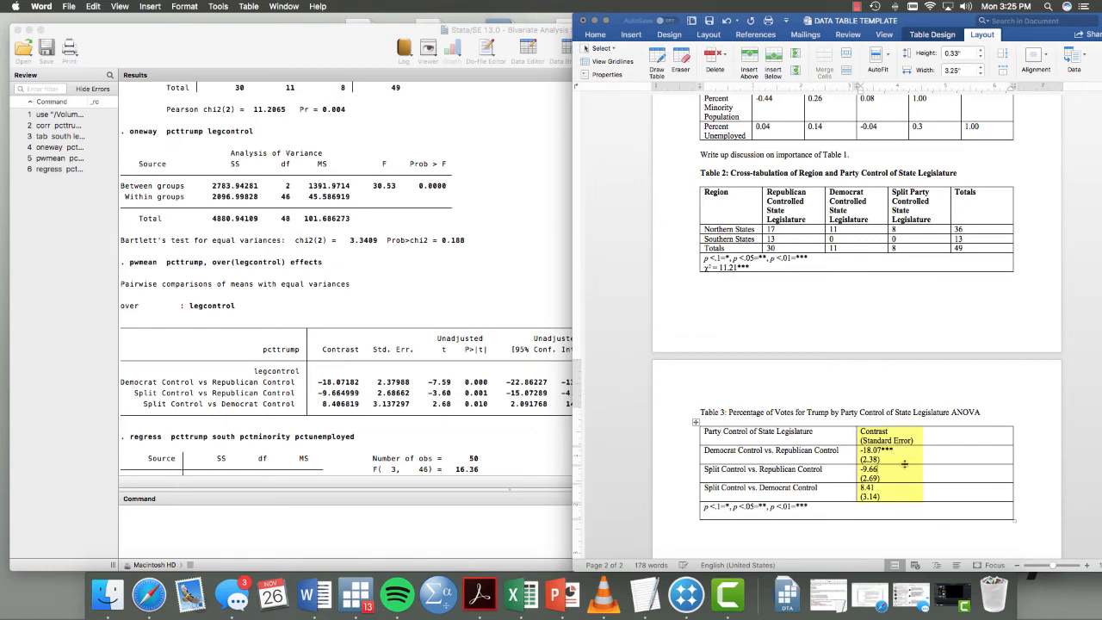
{"action": "left_click", "coordinate": [905, 466]}
{"action": "type", "text": "***"}
{"action": "left_click", "coordinate": [897, 482]}
{"action": "type", "text": "***"}
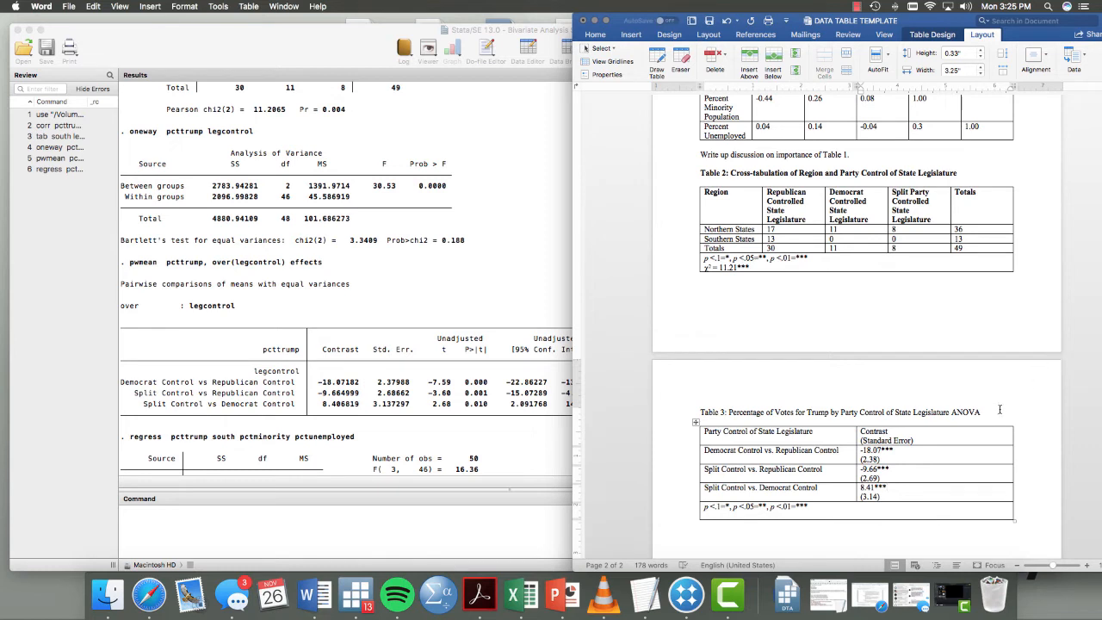
- Make the Table 3 caption bold
{"action": "left_click_drag", "start_coordinate": [988, 411], "coordinate": [698, 412]}
{"action": "key", "text": "cmd+b"}
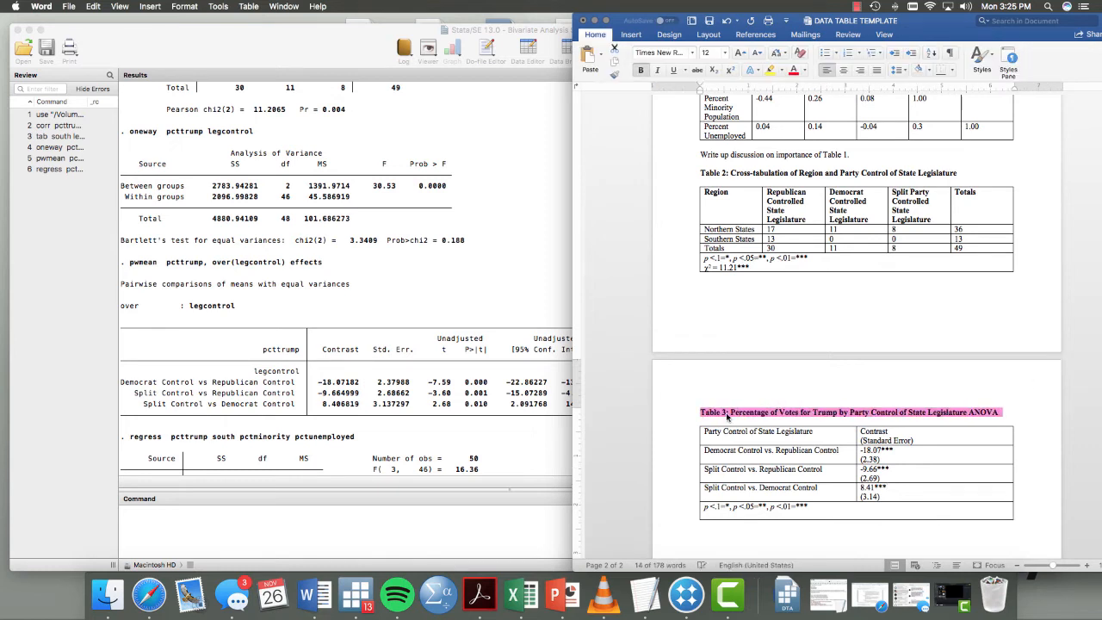
{"action": "left_click", "coordinate": [727, 417]}
- Consult Stata's regression output and add the caption "Table 4: Regression Model Predicting Trump Vote Share in 2016 by State" below Table 3
{"action": "scroll", "coordinate": [727, 417], "scroll_direction": "down", "scroll_amount": 3}
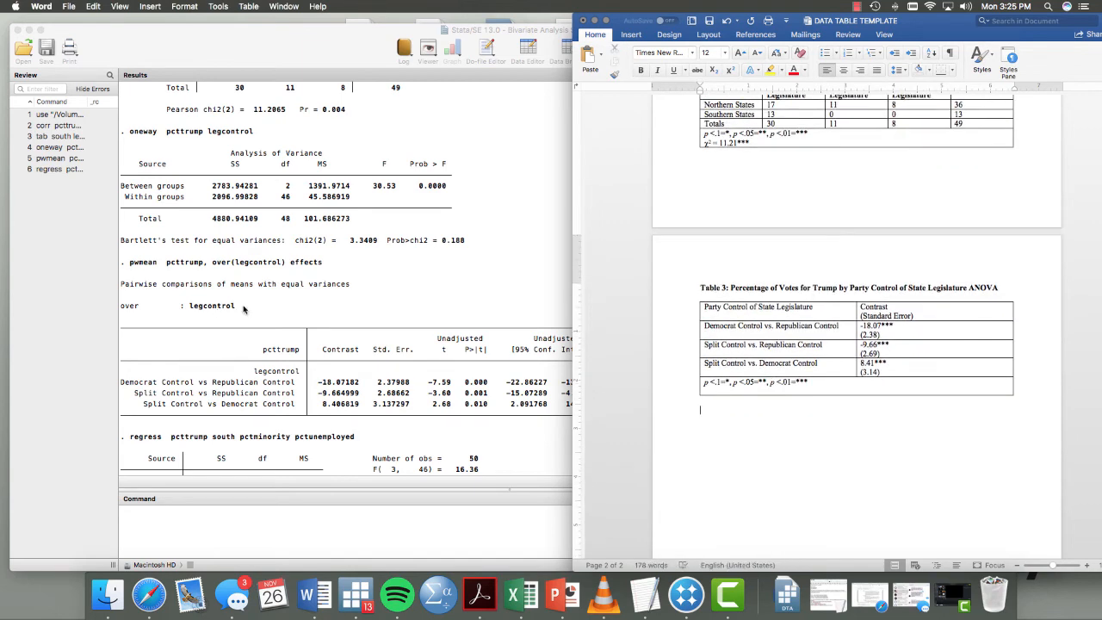
{"action": "scroll", "coordinate": [243, 309], "scroll_direction": "down", "scroll_amount": 5}
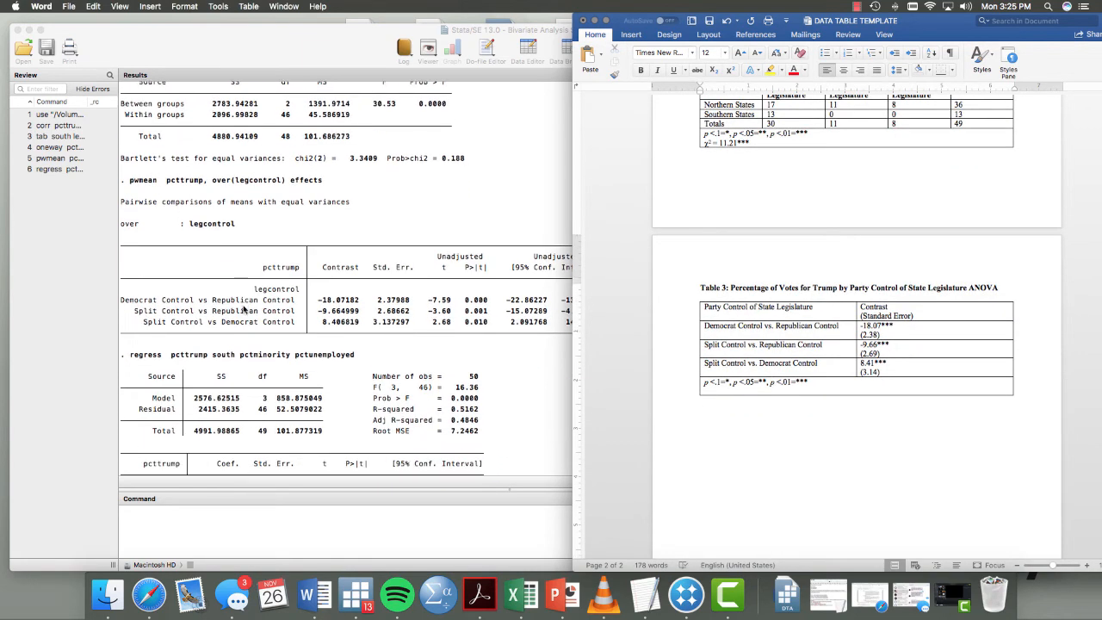
{"action": "scroll", "coordinate": [244, 309], "scroll_direction": "down", "scroll_amount": 1}
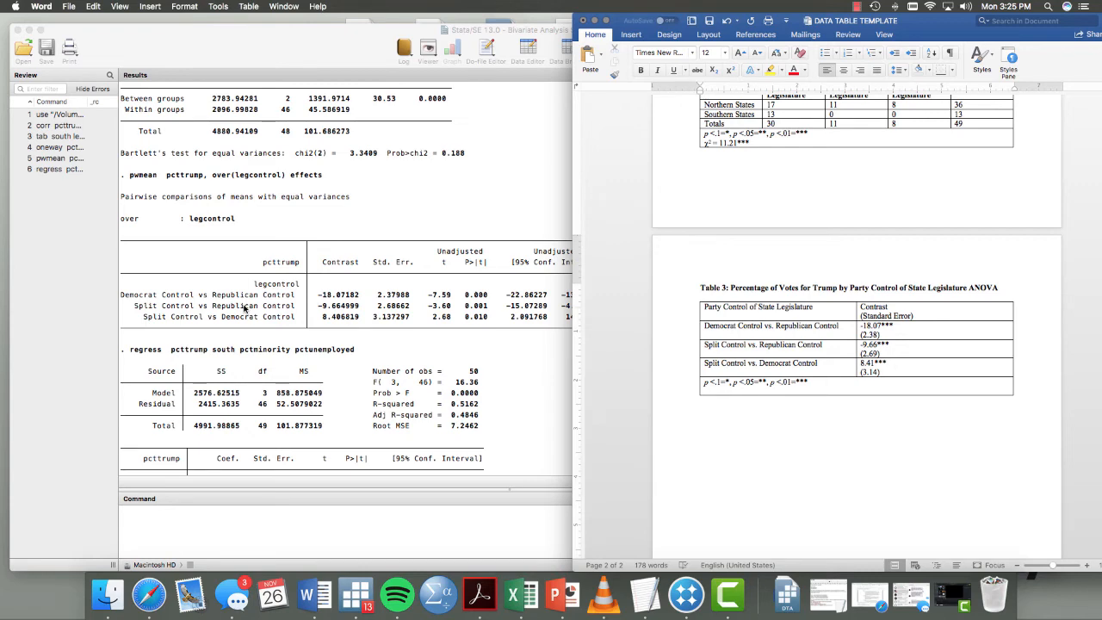
{"action": "scroll", "coordinate": [244, 309], "scroll_direction": "down", "scroll_amount": 4}
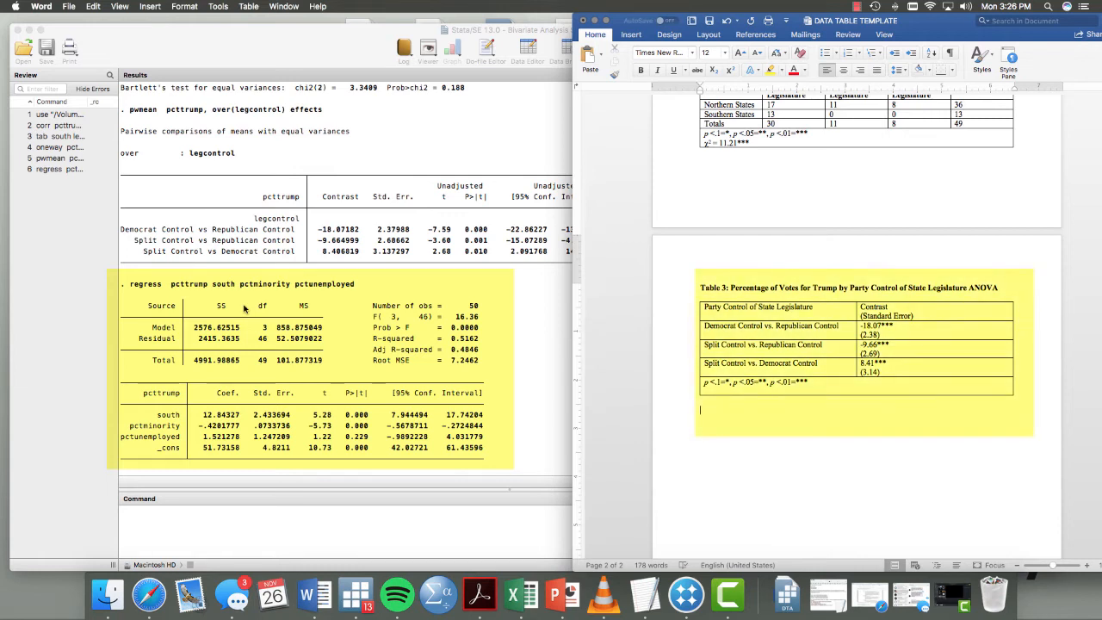
{"action": "type", "text": "Table 4: Regression Model Predicting Trump Vote Share in 2016 by State"}
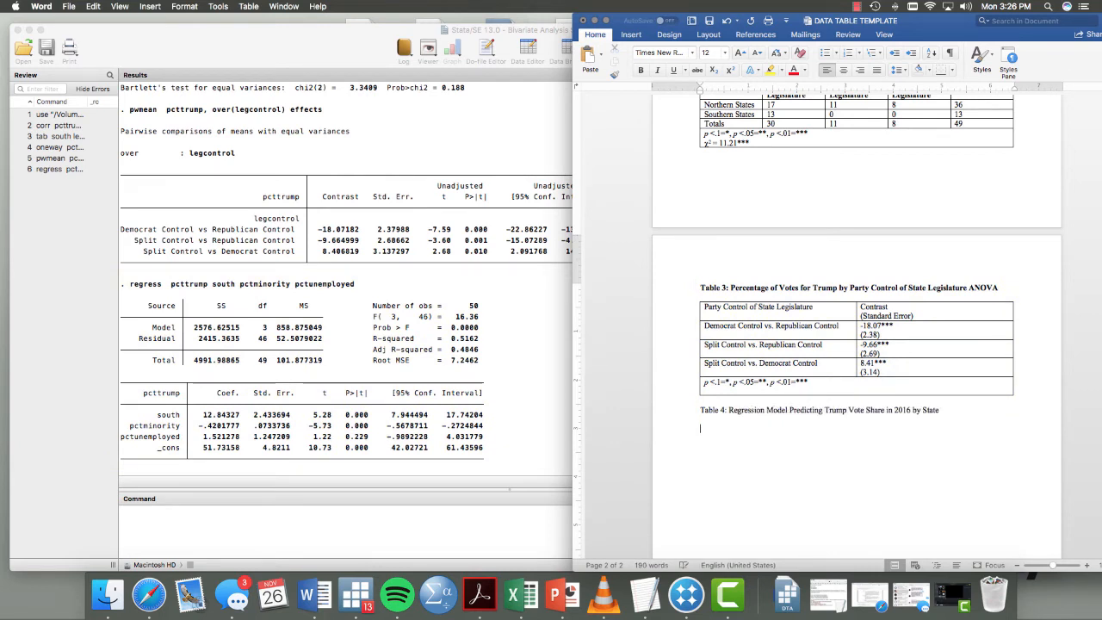
{"action": "key", "text": "Return"}
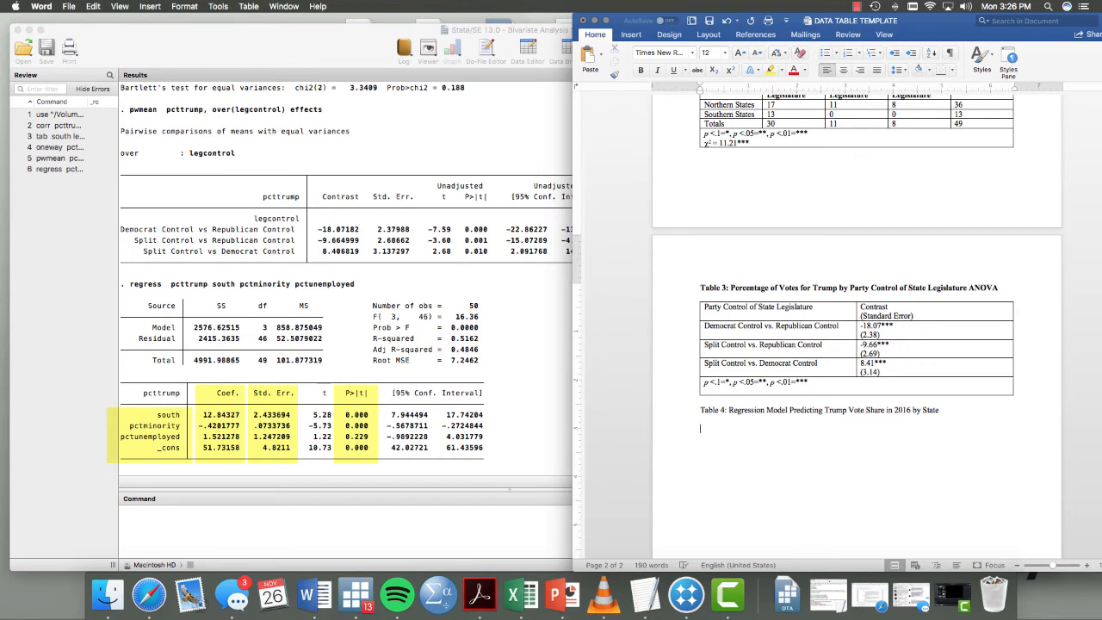
- Insert a table of two columns and five rows under the Table 4 caption, headed "Variable" and "Coefficient (Standard Error)" on two lines
{"action": "left_click", "coordinate": [633, 35]}
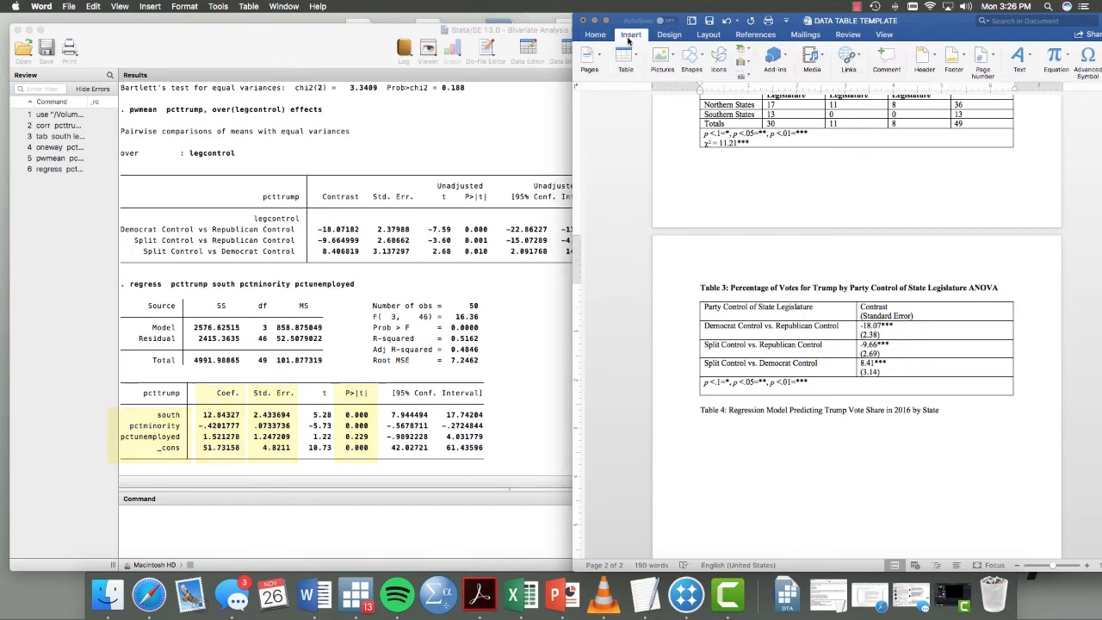
{"action": "left_click", "coordinate": [636, 55]}
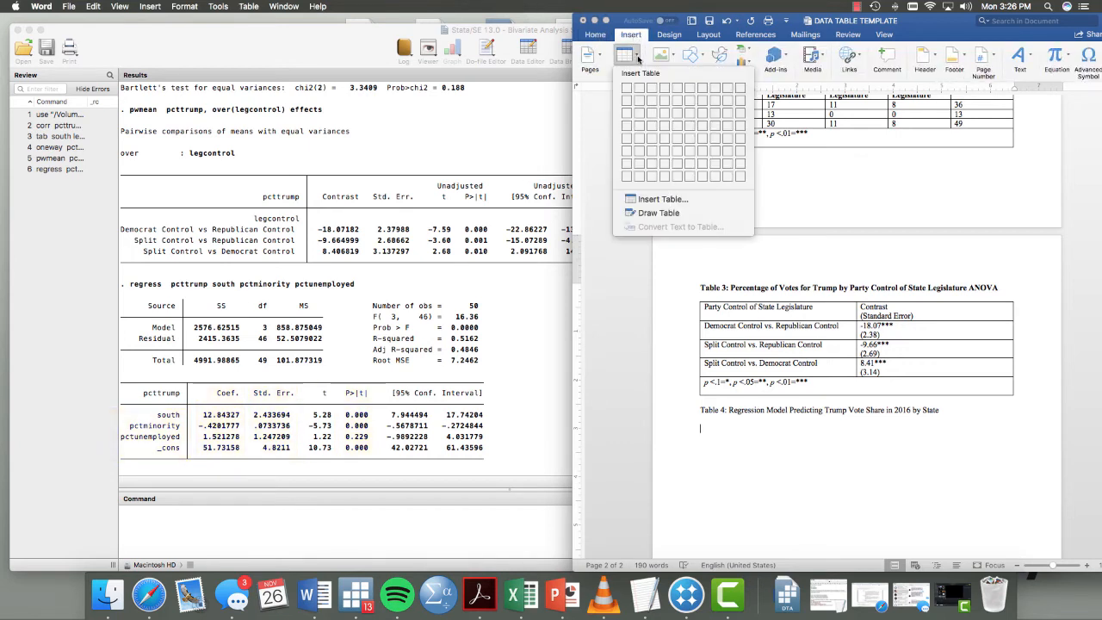
{"action": "left_click", "coordinate": [640, 145]}
{"action": "type", "text": "Variable\t"}
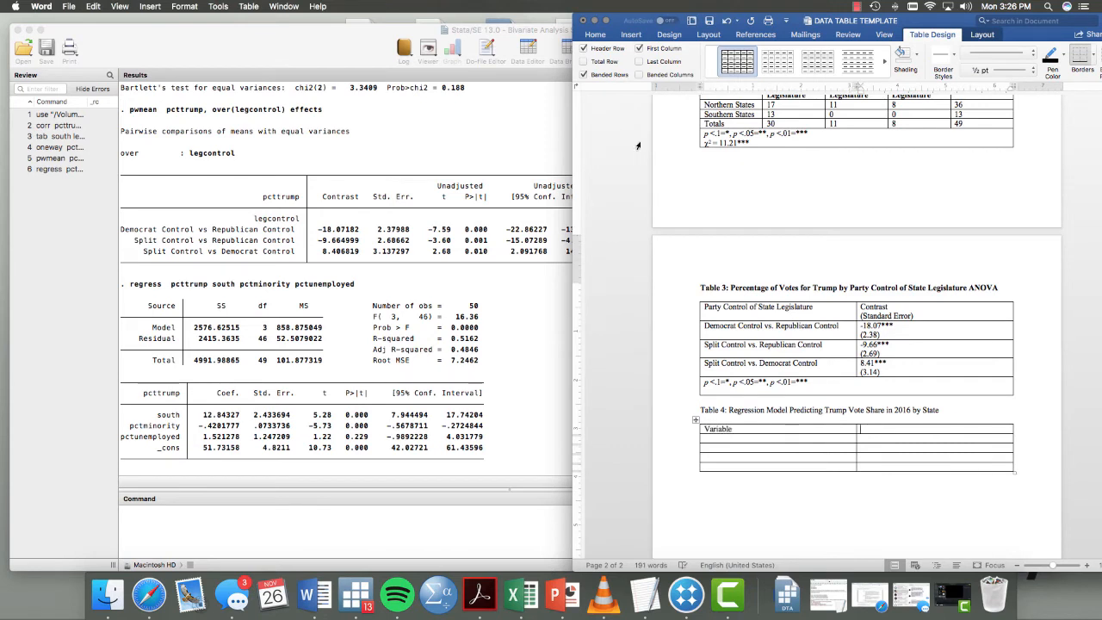
{"action": "type", "text": "Coefficient"}
{"action": "key", "text": "shift+Return"}
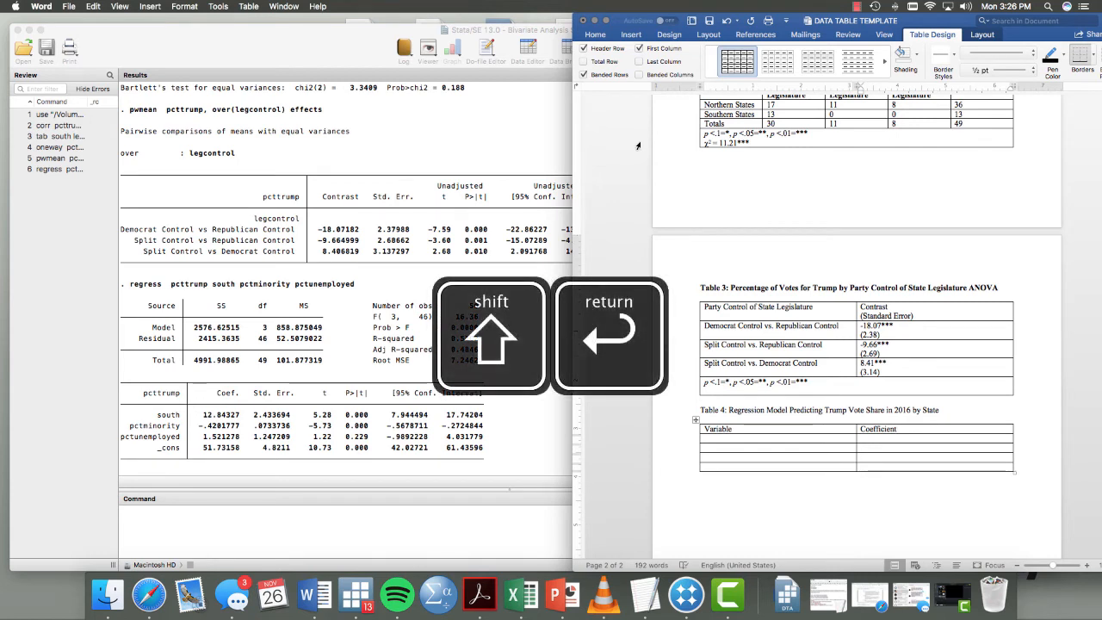
{"action": "type", "text": "(Stan"}
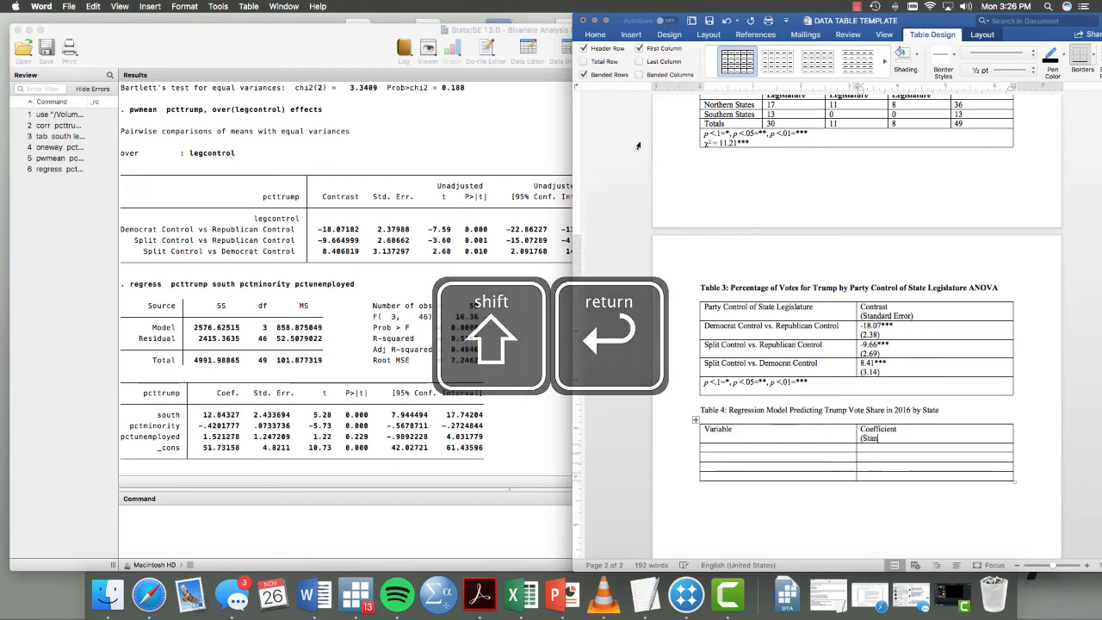
{"action": "type", "text": "dard Error)"}
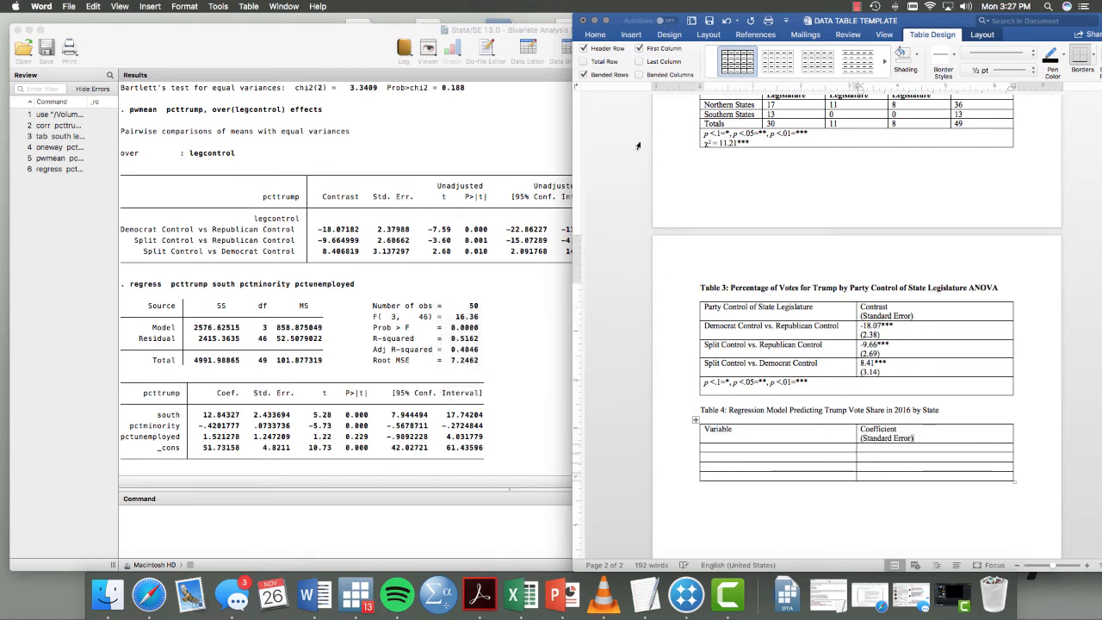
- Label Table 4's next three rows "Region", "Percent Minority Population" and "Percent Unemployed"
{"action": "left_click", "coordinate": [727, 449]}
{"action": "type", "text": "Region"}
{"action": "key", "text": "Down"}
{"action": "type", "text": "Percent Minority Population"}
{"action": "key", "text": "Down"}
{"action": "type", "text": "Percent Unemployed"}
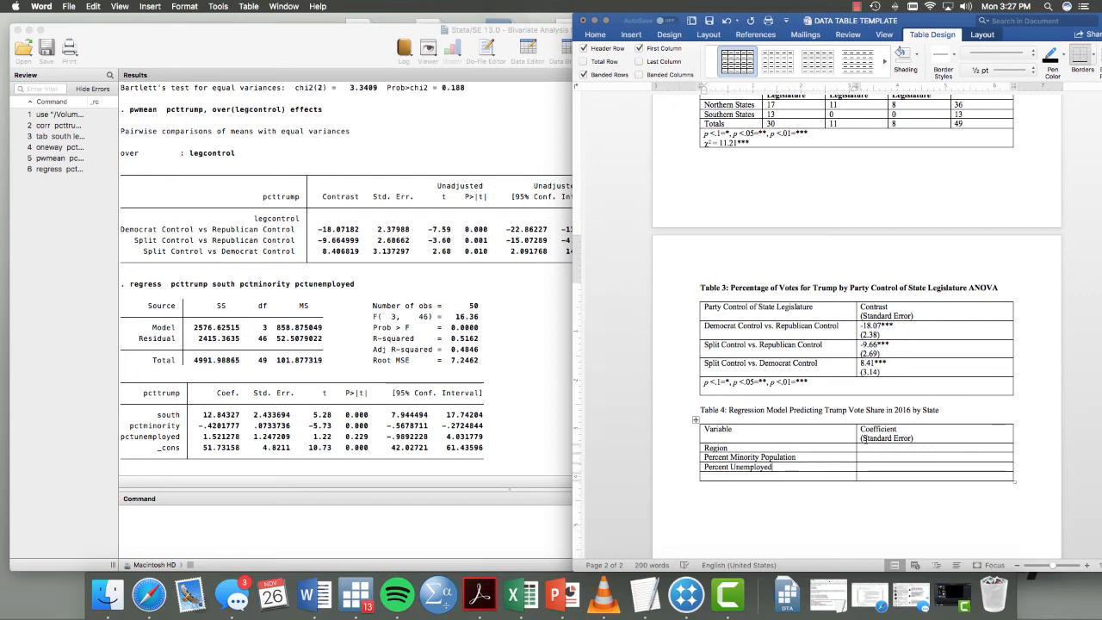
- Merge the cells of Table 4's last row and copy Table 2's p-value significance note into it without a trailing blank line
{"action": "left_click_drag", "start_coordinate": [870, 476], "coordinate": [837, 476]}
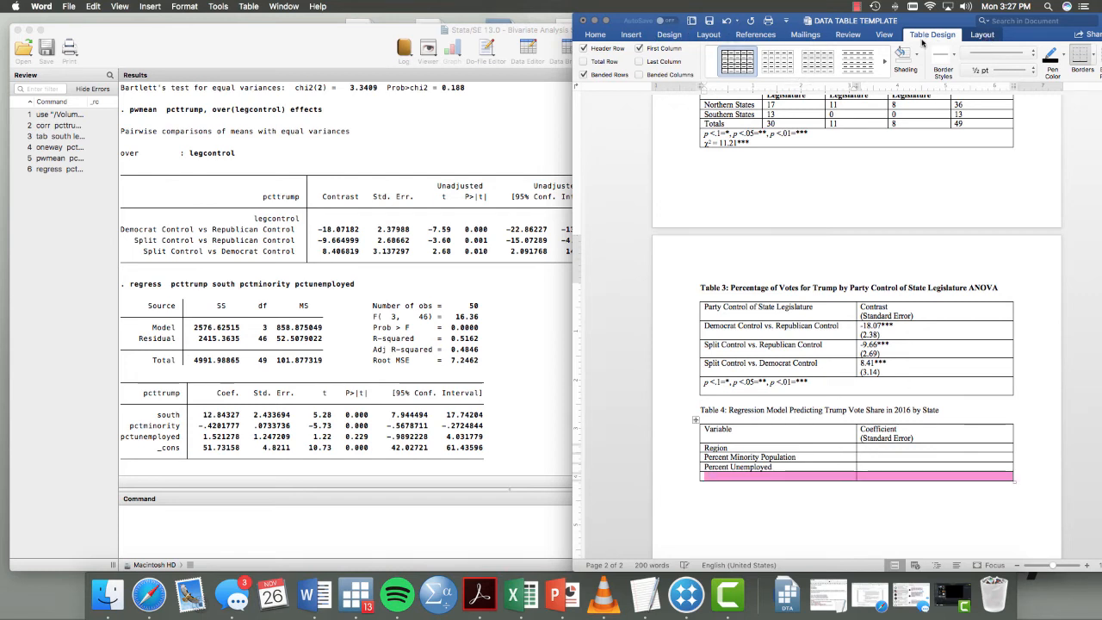
{"action": "left_click", "coordinate": [987, 37]}
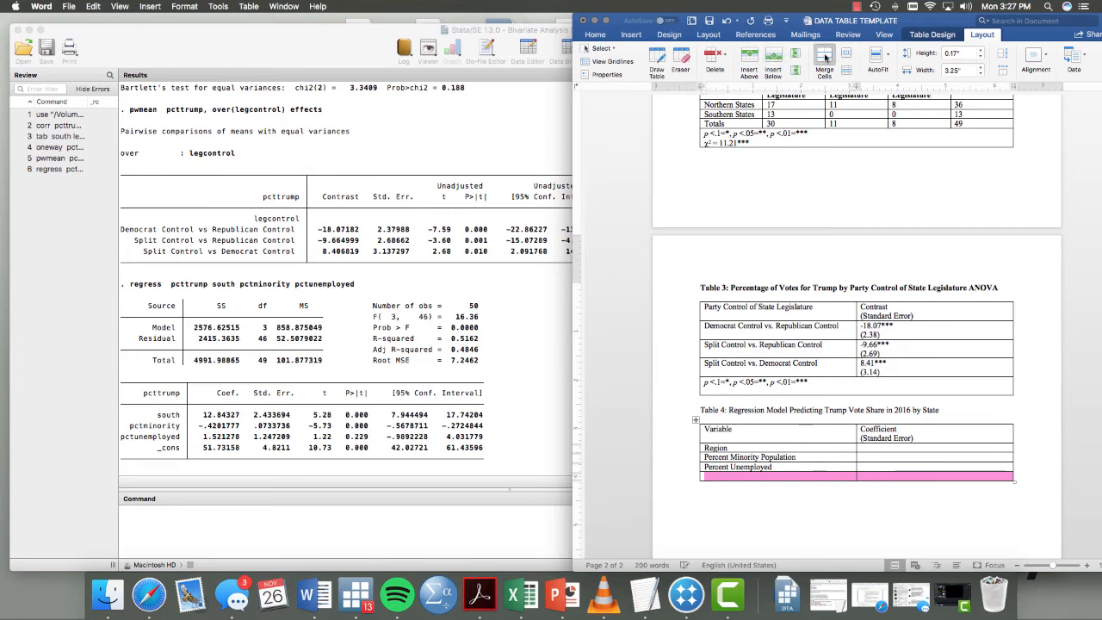
{"action": "left_click_drag", "start_coordinate": [813, 133], "coordinate": [701, 135]}
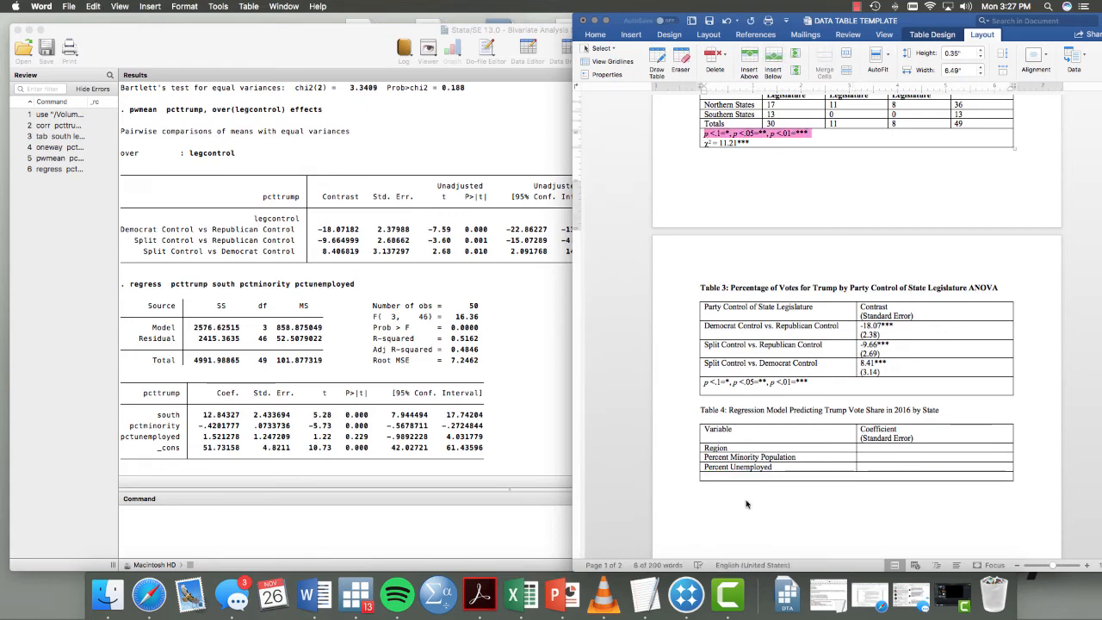
{"action": "scroll", "coordinate": [732, 478], "scroll_direction": "down", "scroll_amount": 1}
{"action": "left_click", "coordinate": [721, 471]}
{"action": "type", "text": "p <.1=*, p <.05=**, p <.01=***"}
{"action": "key", "text": "BackSpace"}
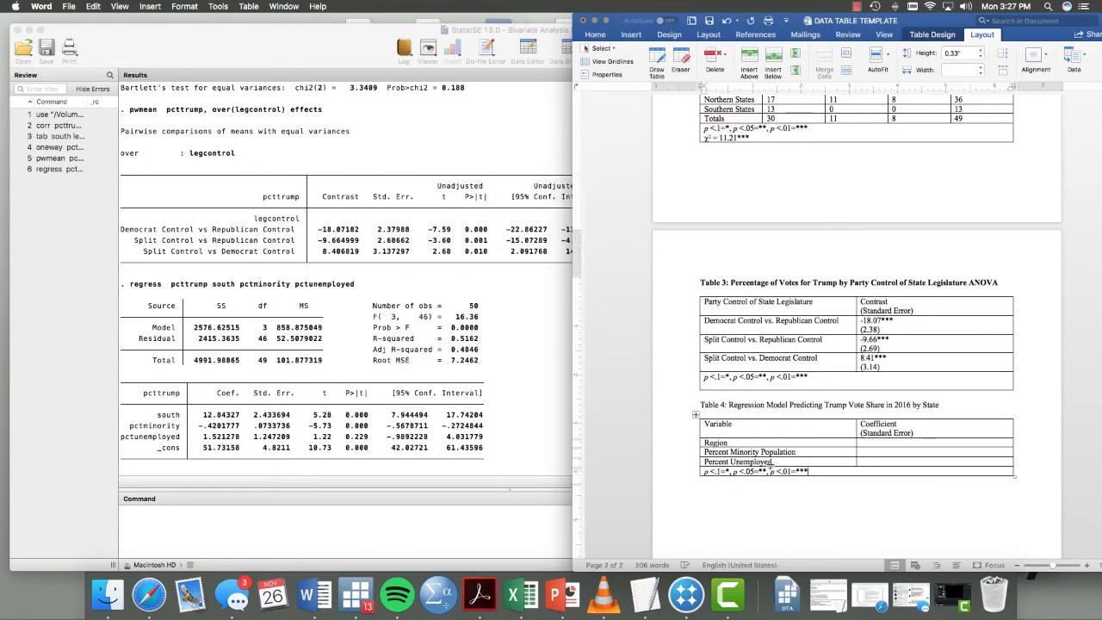
- Enter the coefficients 12.84, -0.42 and 1.52 for Region, Percent Minority Population and Percent Unemployed in Table 4
{"action": "left_click", "coordinate": [883, 442]}
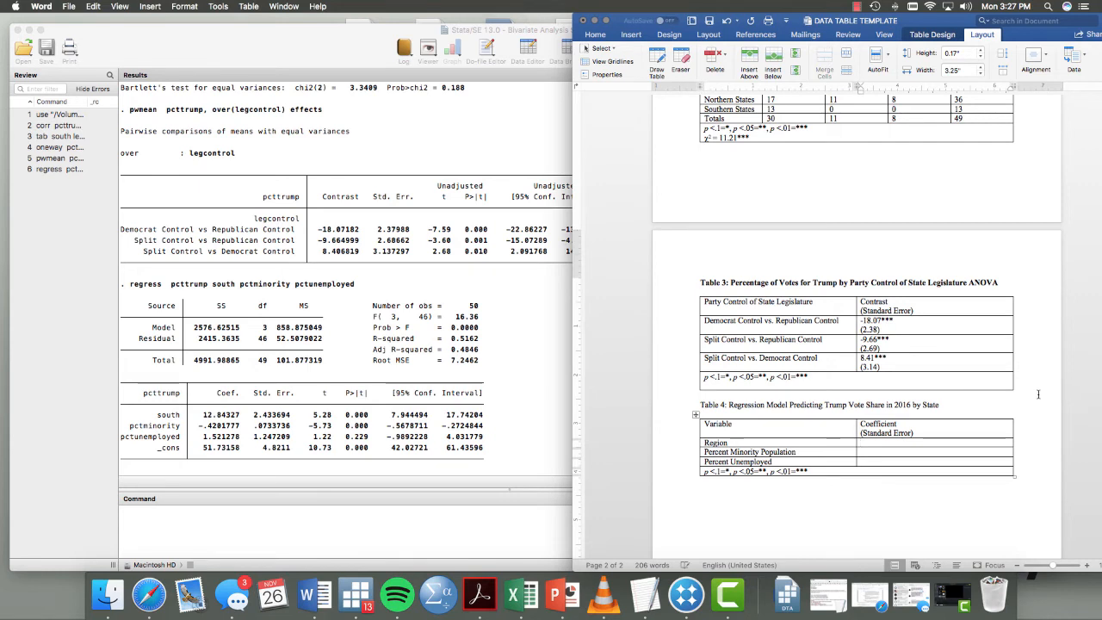
{"action": "type", "text": "12.84"}
{"action": "key", "text": "Down"}
{"action": "type", "text": "-0.42"}
{"action": "key", "text": "Down"}
{"action": "type", "text": "1.52"}
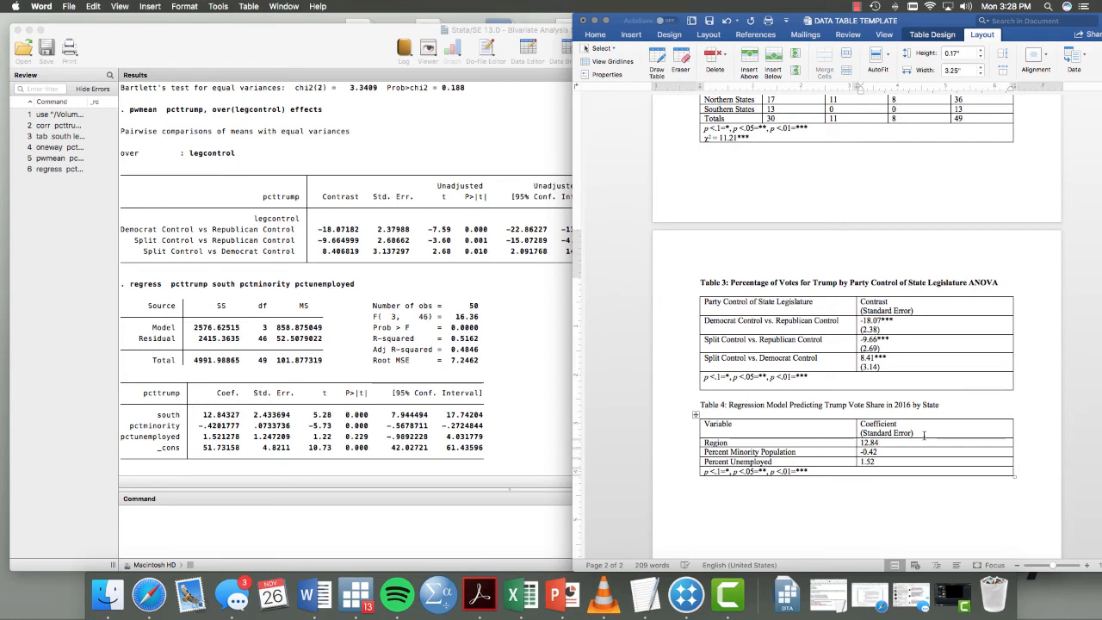
- Add the standard errors (2.43), (0.07) and (1.25) on a second line beneath Table 4's three coefficients
{"action": "key", "text": "shift+Return"}
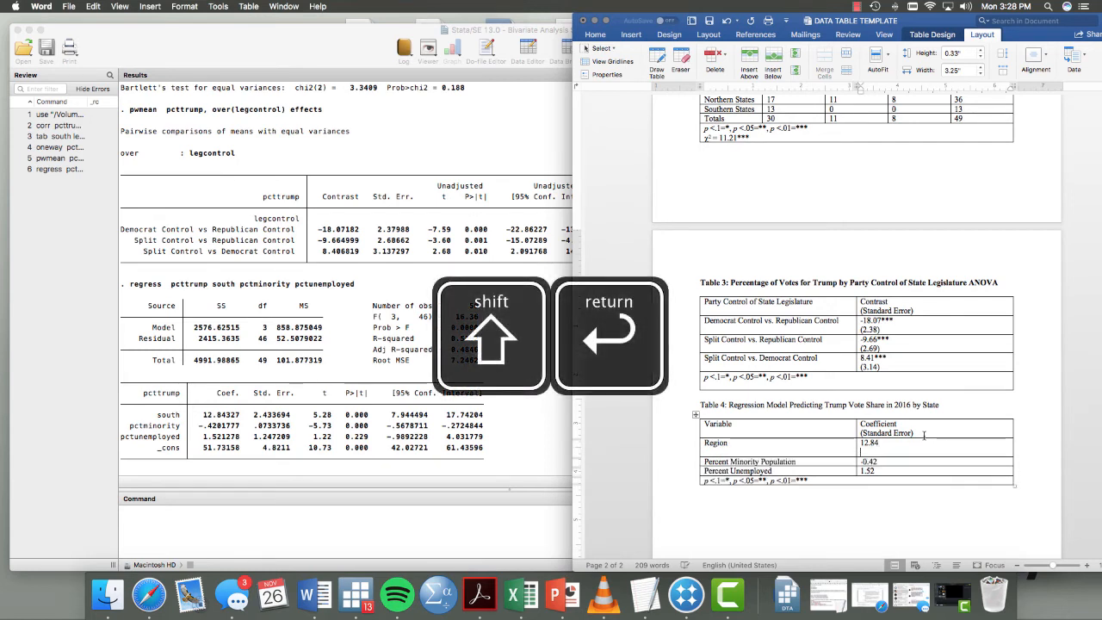
{"action": "type", "text": "(2.43)"}
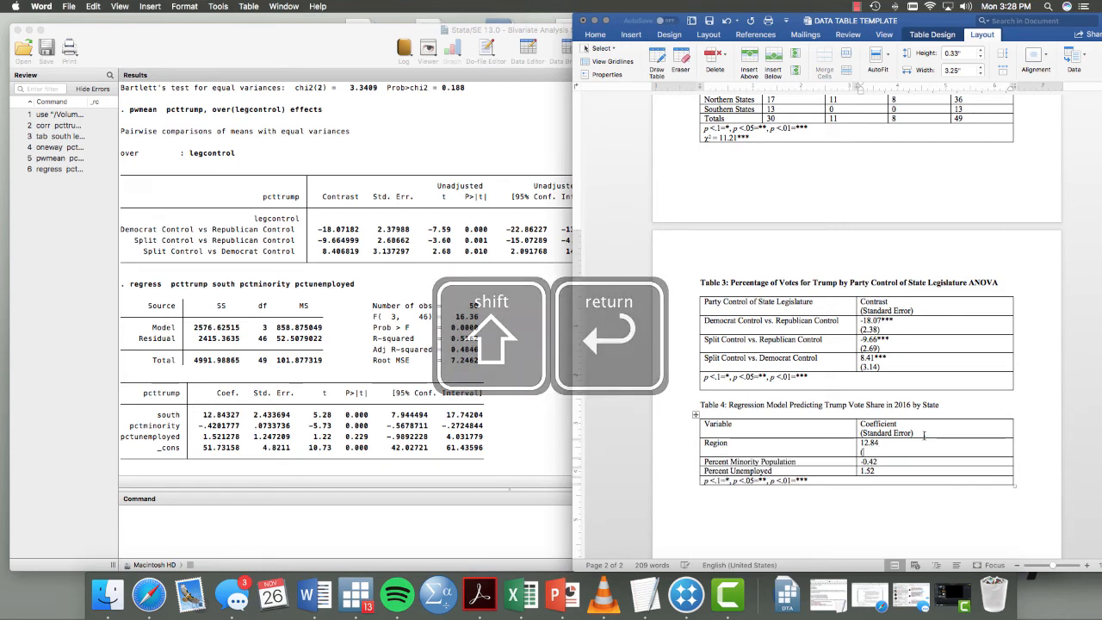
{"action": "key", "text": "Down"}
{"action": "key", "text": "shift+Return"}
{"action": "type", "text": "(0.07)"}
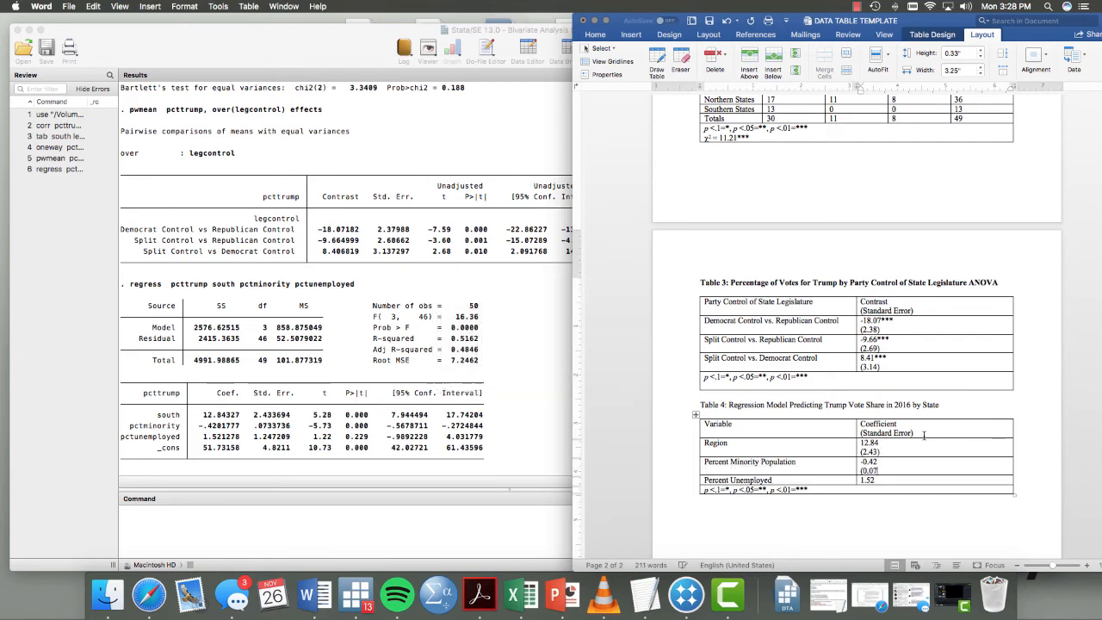
{"action": "key", "text": "Down"}
{"action": "key", "text": "shift+Return"}
{"action": "type", "text": "(1.25)"}
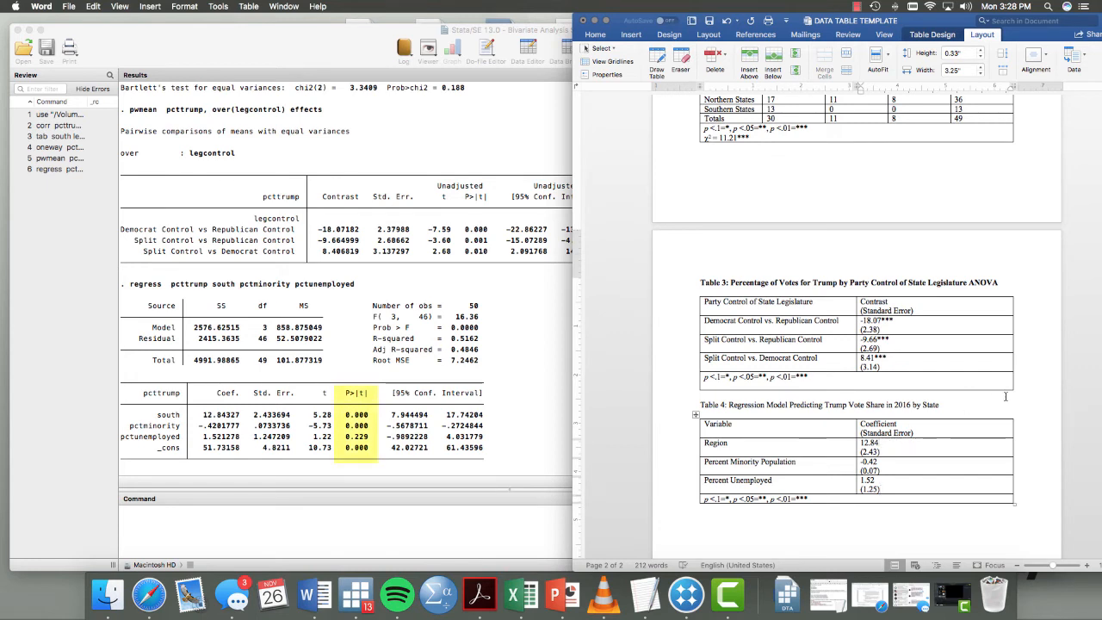
- Mark the Region and Percent Minority Population coefficients in Table 4 with the significance stars ***
{"action": "type", "text": "***"}
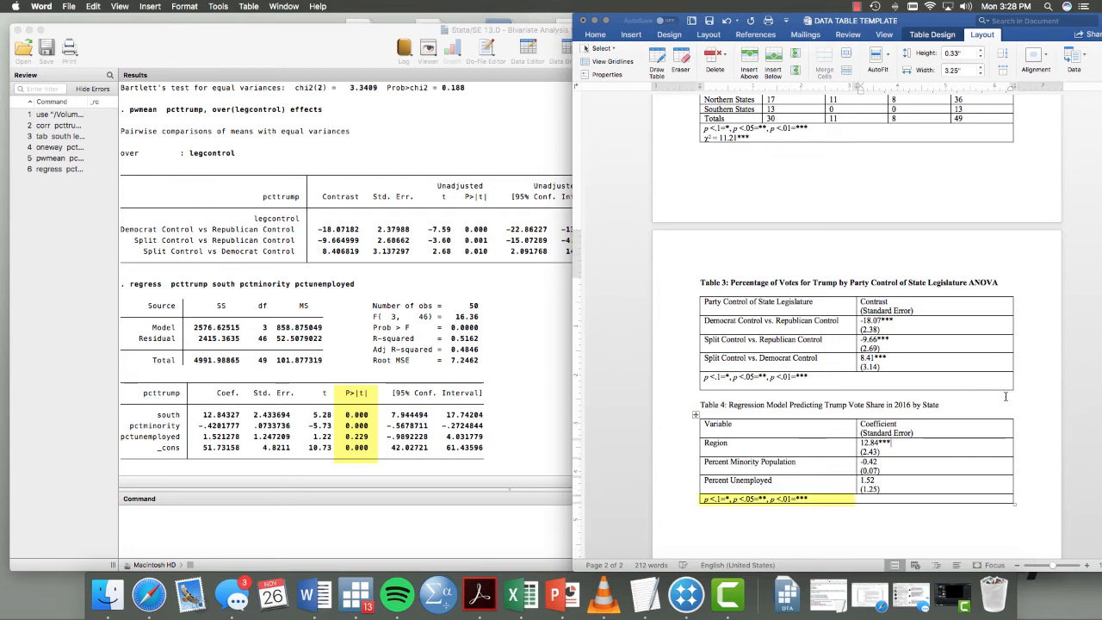
{"action": "key", "text": "Down"}
{"action": "type", "text": "**"}
{"action": "key", "text": "BackSpace"}
{"action": "key", "text": "BackSpace"}
{"action": "key", "text": "BackSpace"}
{"action": "type", "text": ")***"}
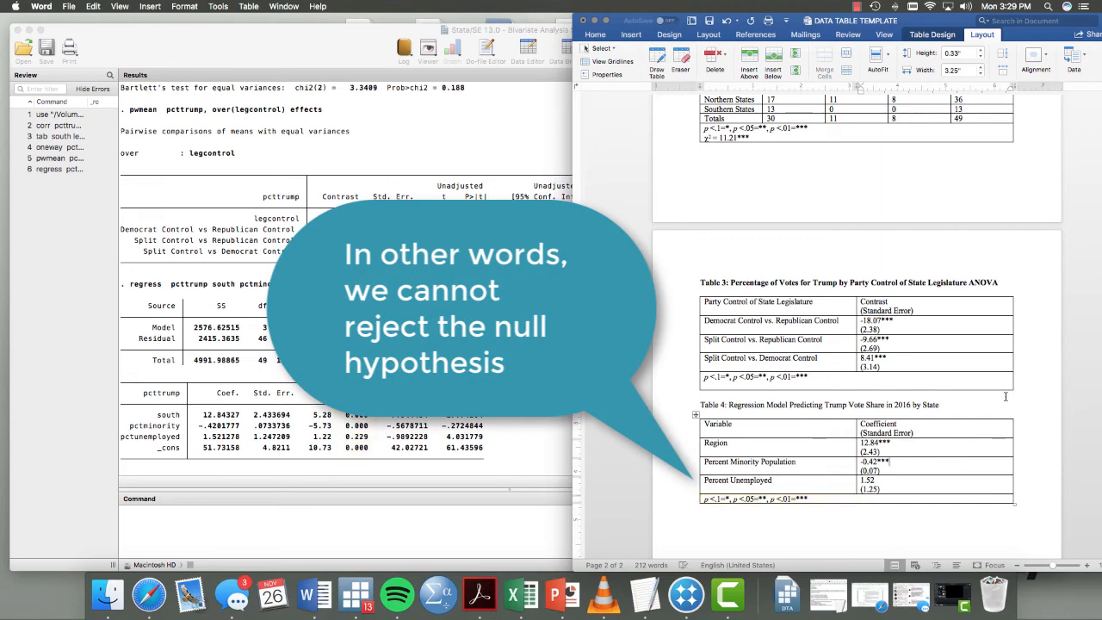
- Write below Table 4: "The significance levels for our variables…. R-squared is approximately 0.51, which means this model explains about 51% of the variance."
{"action": "left_click", "coordinate": [746, 528]}
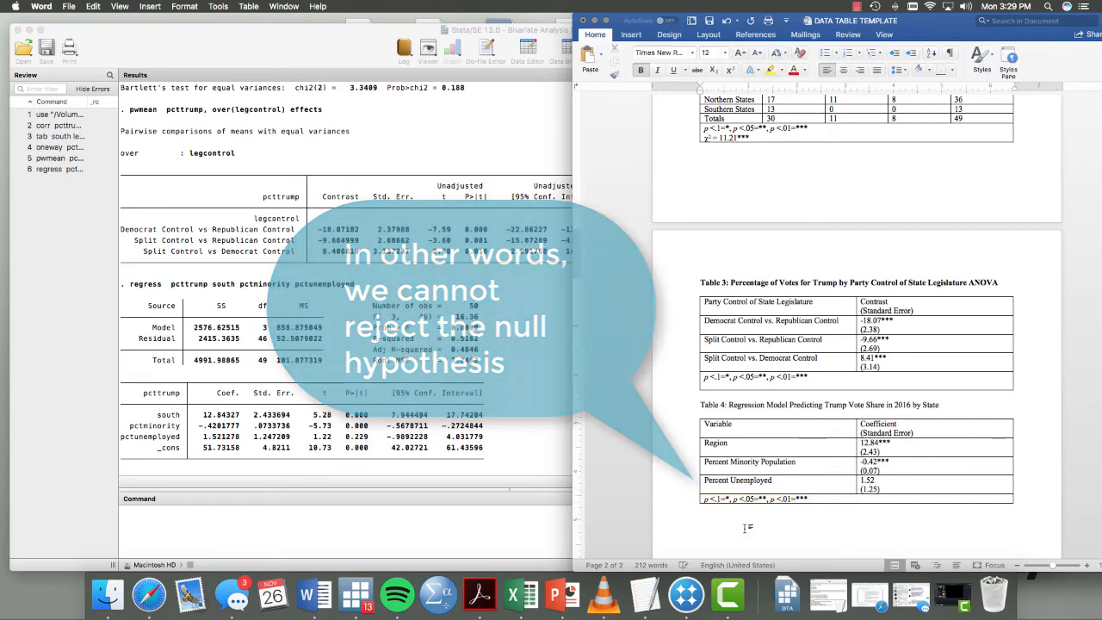
{"action": "type", "text": "The "}
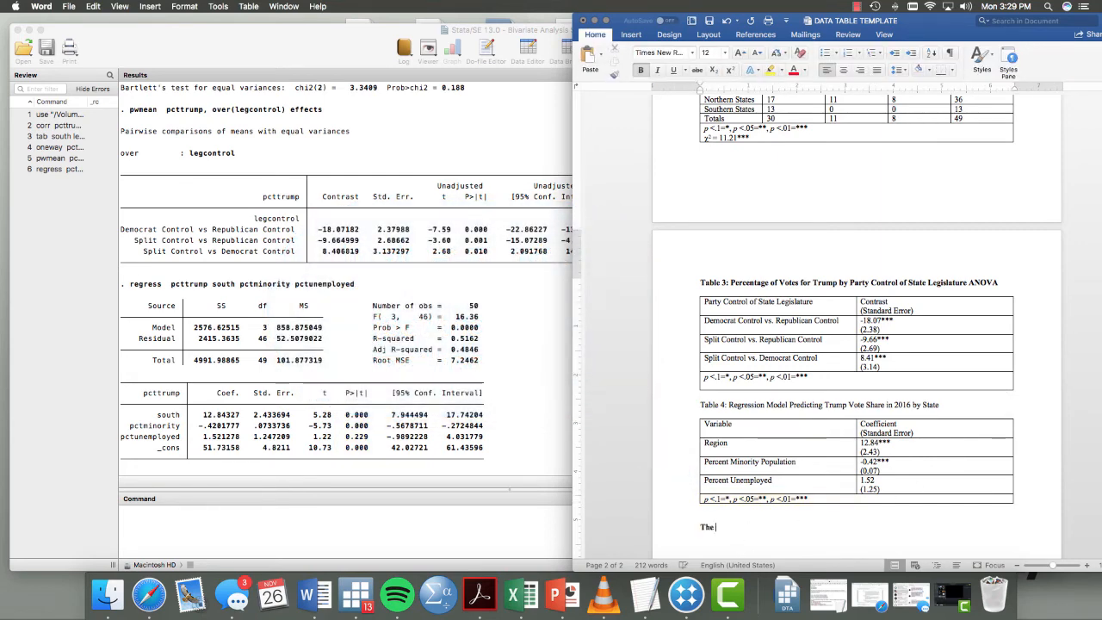
{"action": "type", "text": "significanv"}
{"action": "key", "text": "BackSpace"}
{"action": "type", "text": "ce levels for our variables...."}
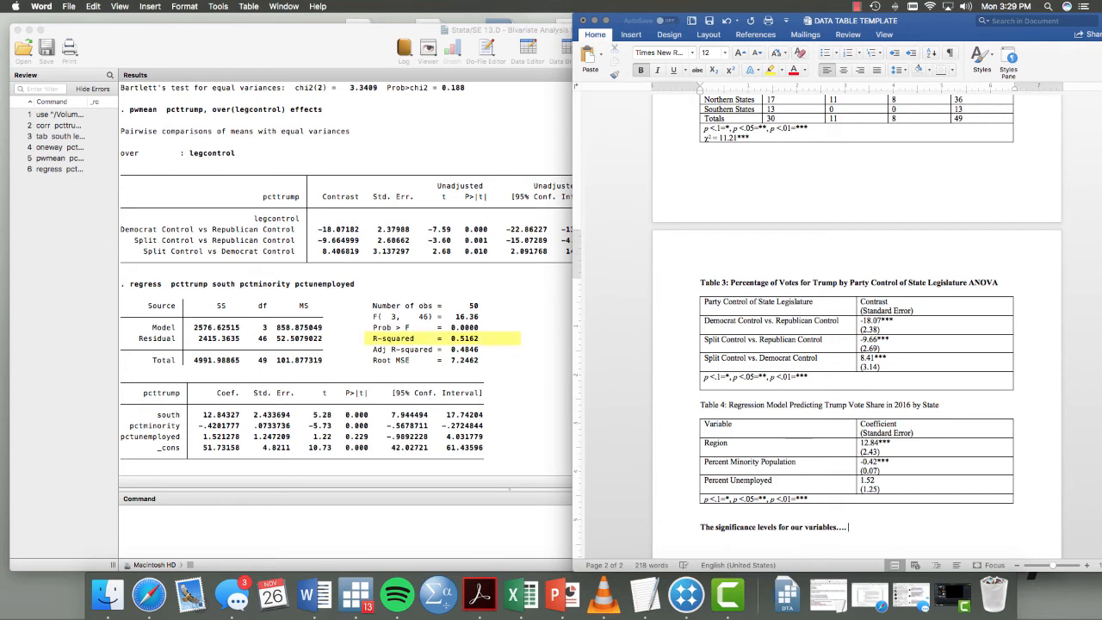
{"action": "type", "text": "quared is approximately 0."}
{"action": "type", "text": "51, which means this model explains about 51% of th"}
{"action": "type", "text": "e variance."}
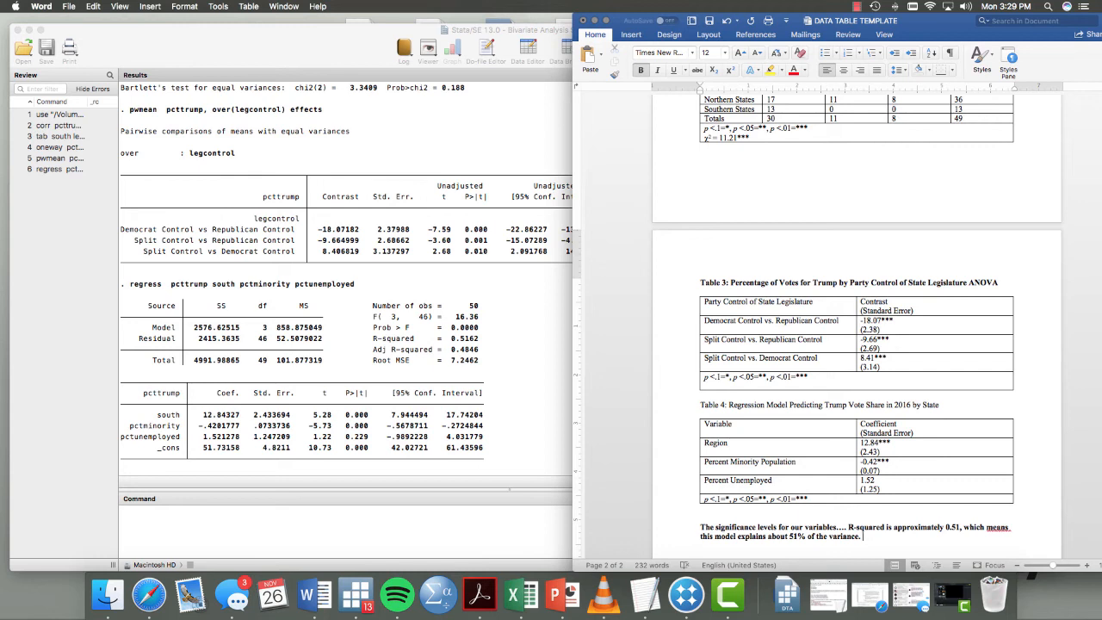
- Remove the bold formatting from the paragraph below Table 4 and set it to double line spacing
{"action": "triple_click", "coordinate": [862, 535]}
{"action": "key", "text": "super+b"}
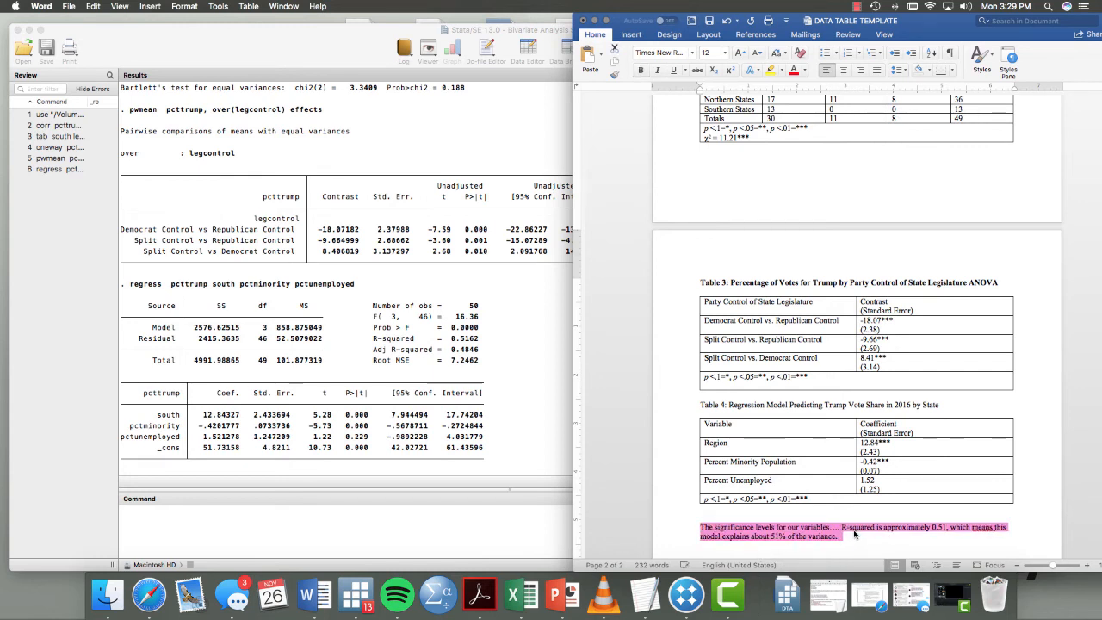
{"action": "left_click", "coordinate": [992, 515]}
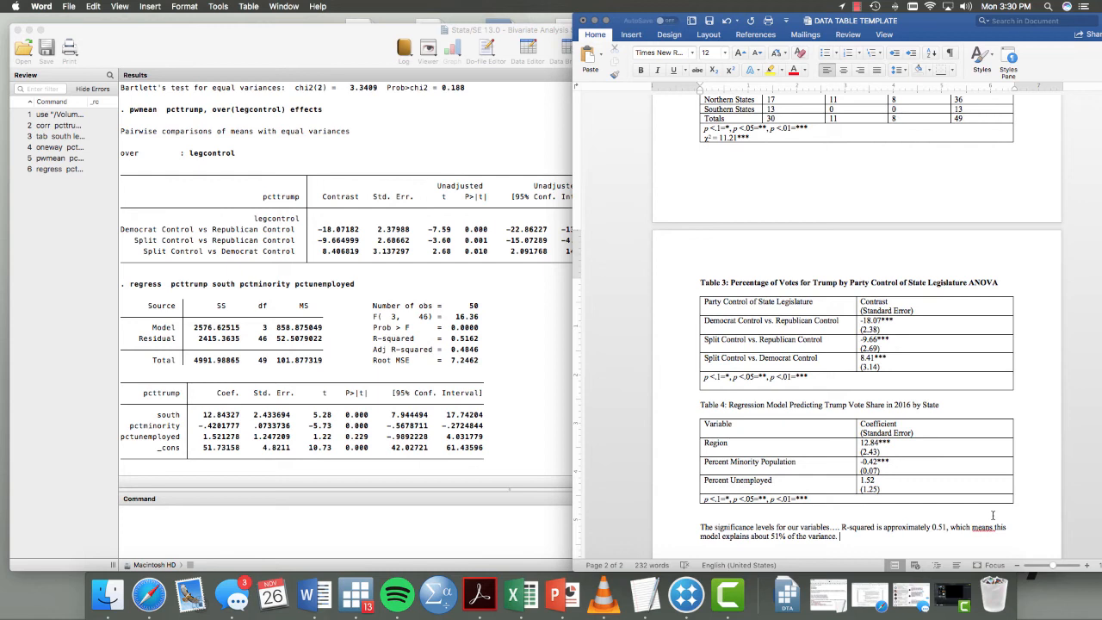
{"action": "triple_click", "coordinate": [873, 544]}
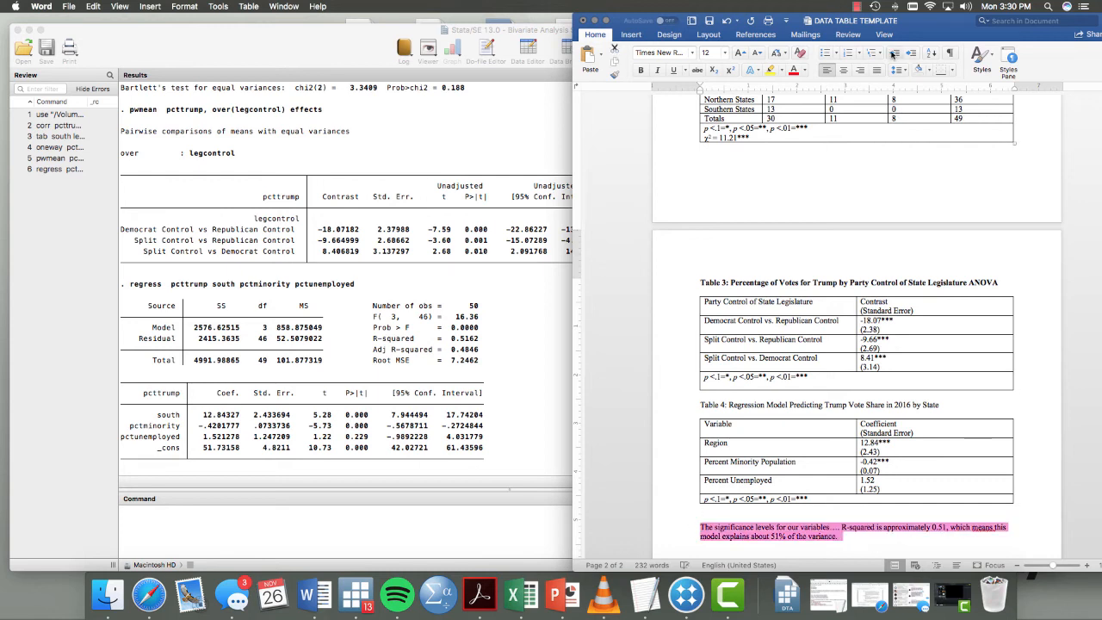
{"action": "key", "text": "super+2"}
{"action": "left_click", "coordinate": [893, 541]}
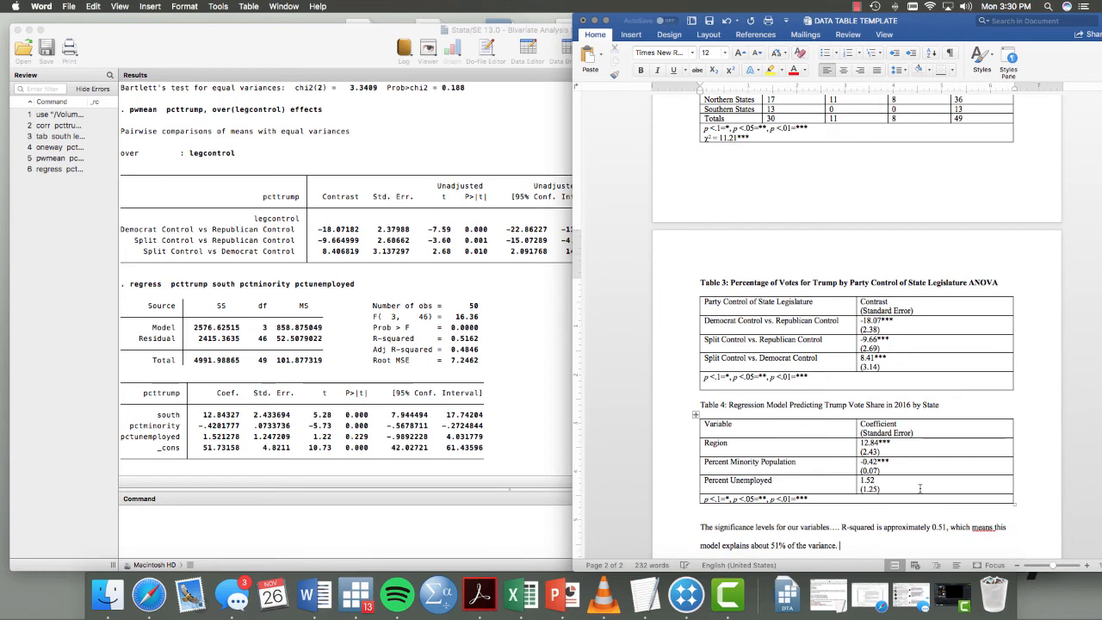
- Make Table 4's caption bold and remove all borders from the table
{"action": "left_click_drag", "start_coordinate": [940, 405], "coordinate": [700, 405]}
{"action": "key", "text": "super+b"}
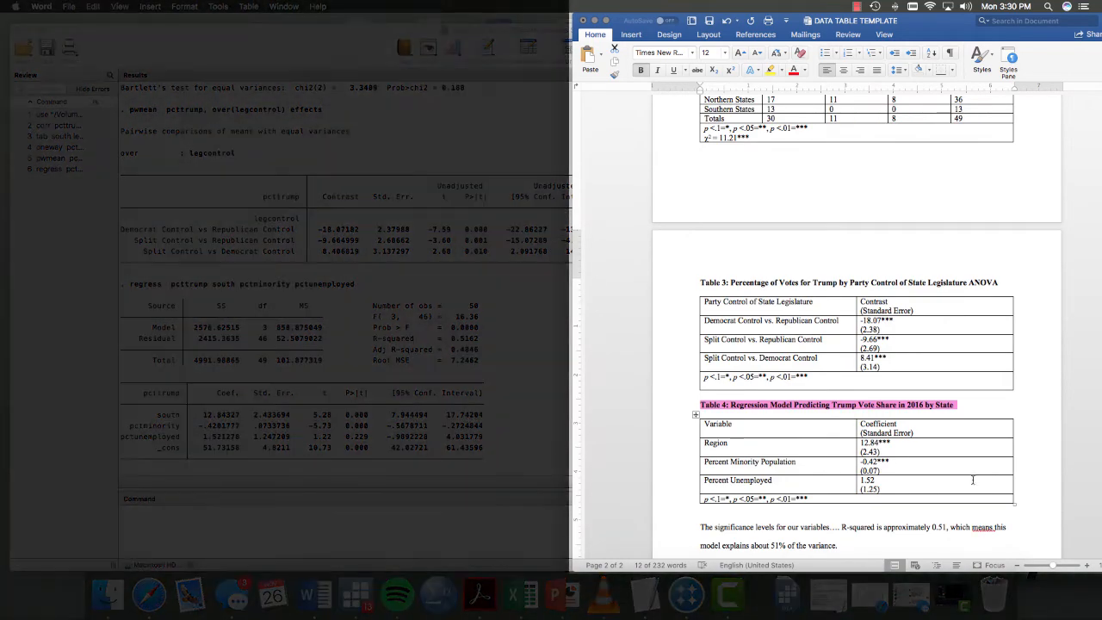
{"action": "left_click_drag", "start_coordinate": [829, 496], "coordinate": [931, 496]}
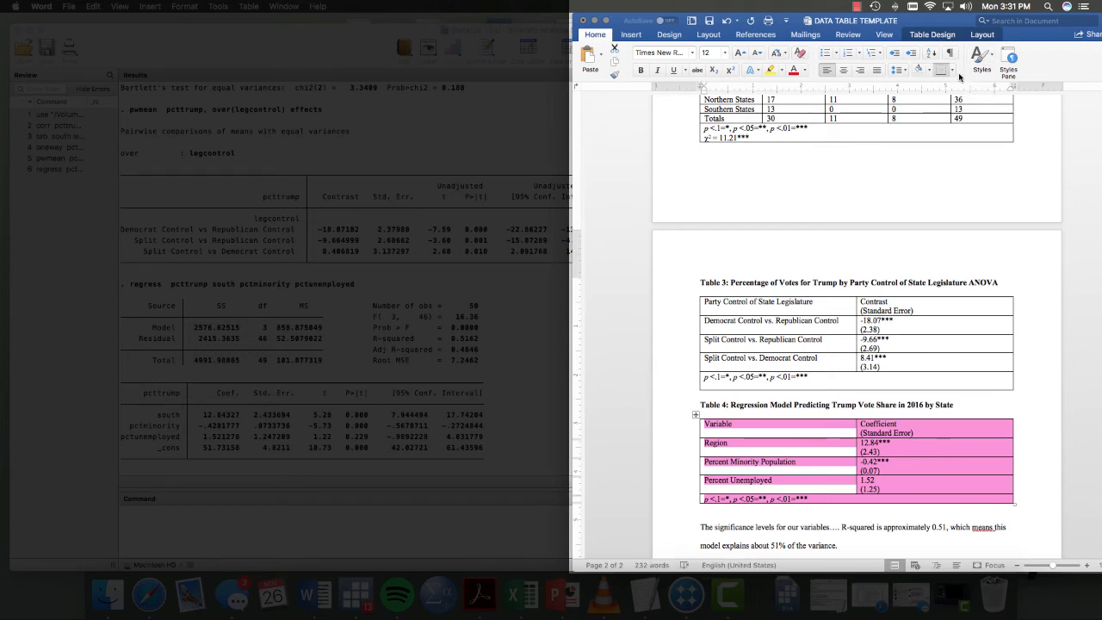
{"action": "left_click", "coordinate": [952, 74]}
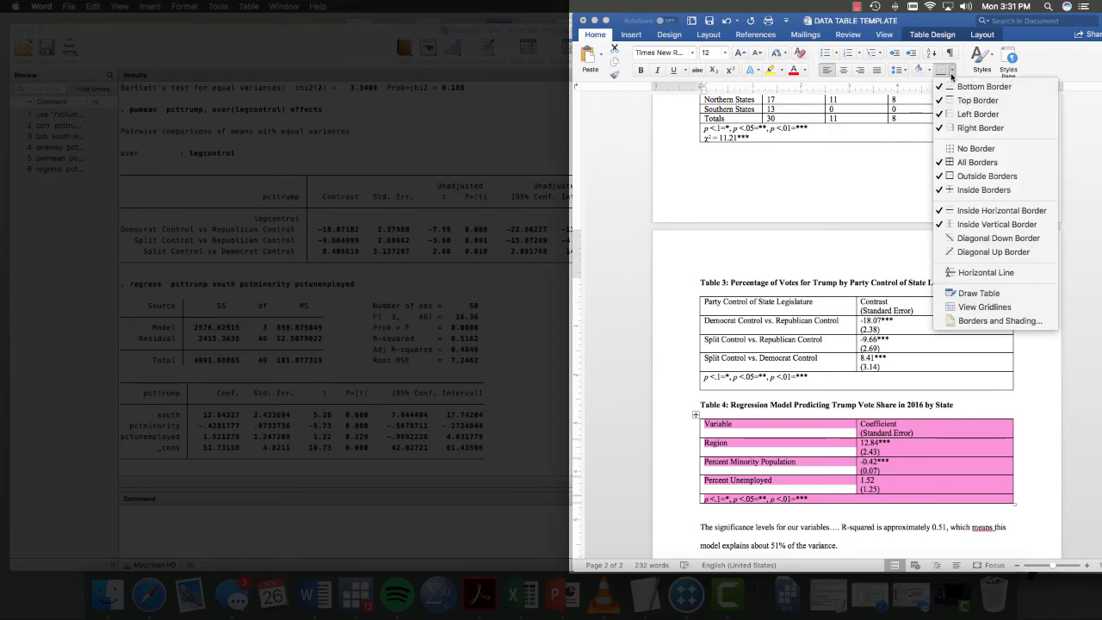
{"action": "left_click", "coordinate": [984, 149]}
{"action": "left_click", "coordinate": [938, 432]}
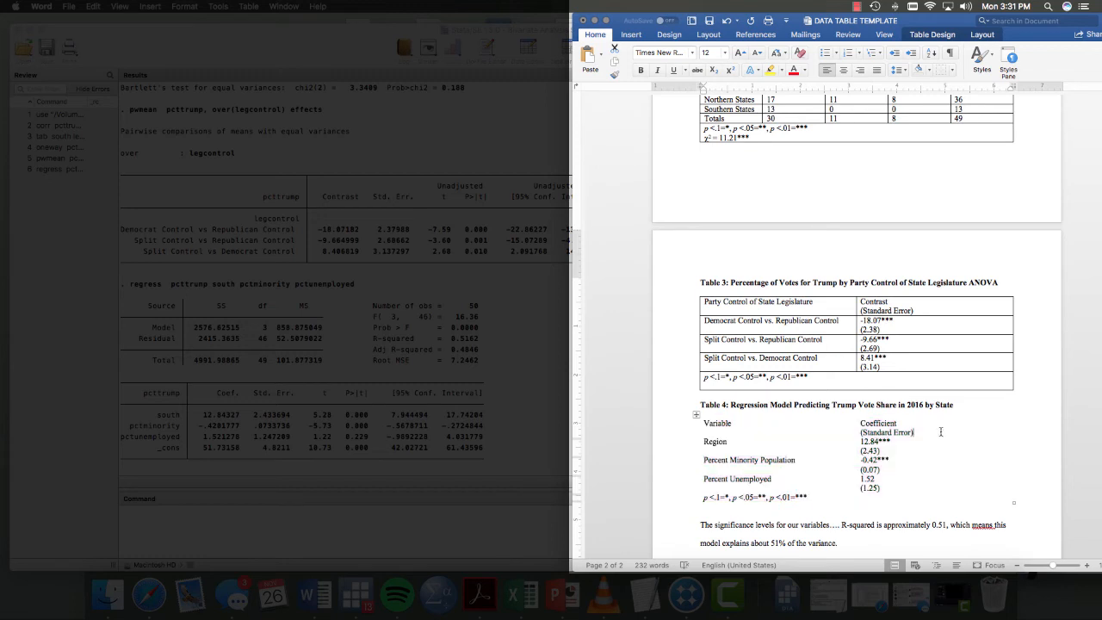
- Add a bottom border to Table 4's header row, Percent Unemployed row and significance note row
{"action": "left_click", "coordinate": [699, 423]}
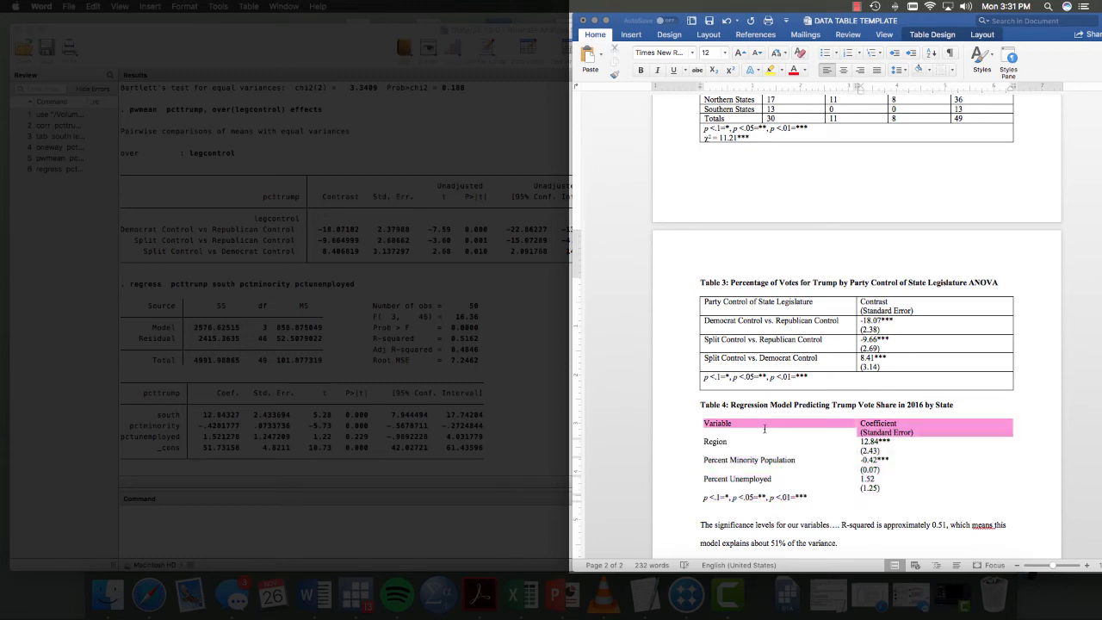
{"action": "left_click", "coordinate": [952, 70]}
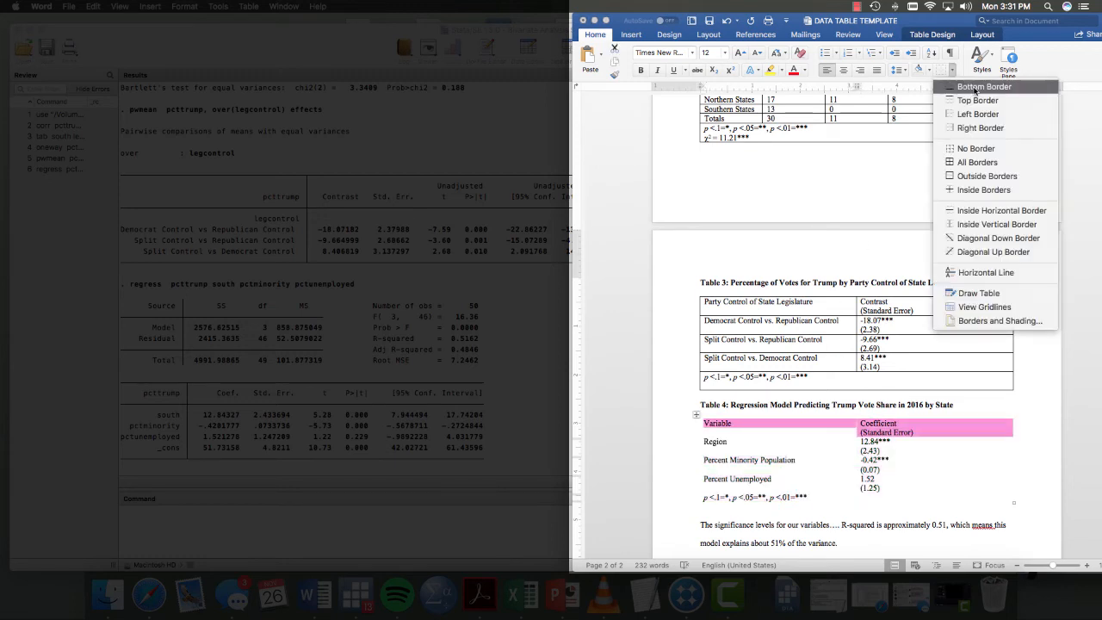
{"action": "left_click", "coordinate": [977, 87]}
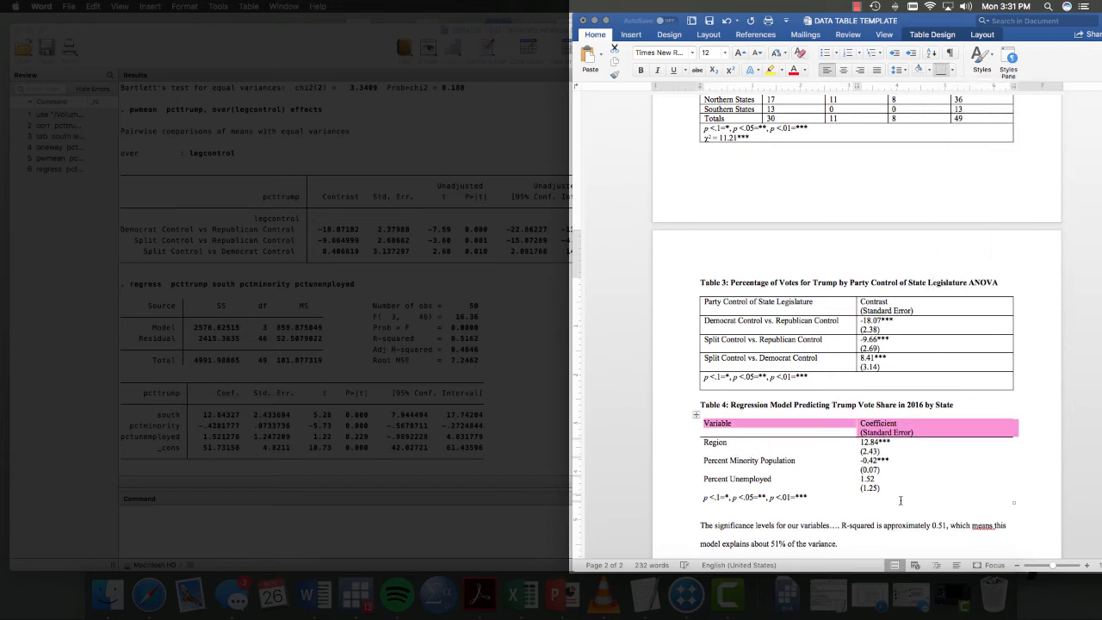
{"action": "left_click_drag", "start_coordinate": [930, 484], "coordinate": [783, 485]}
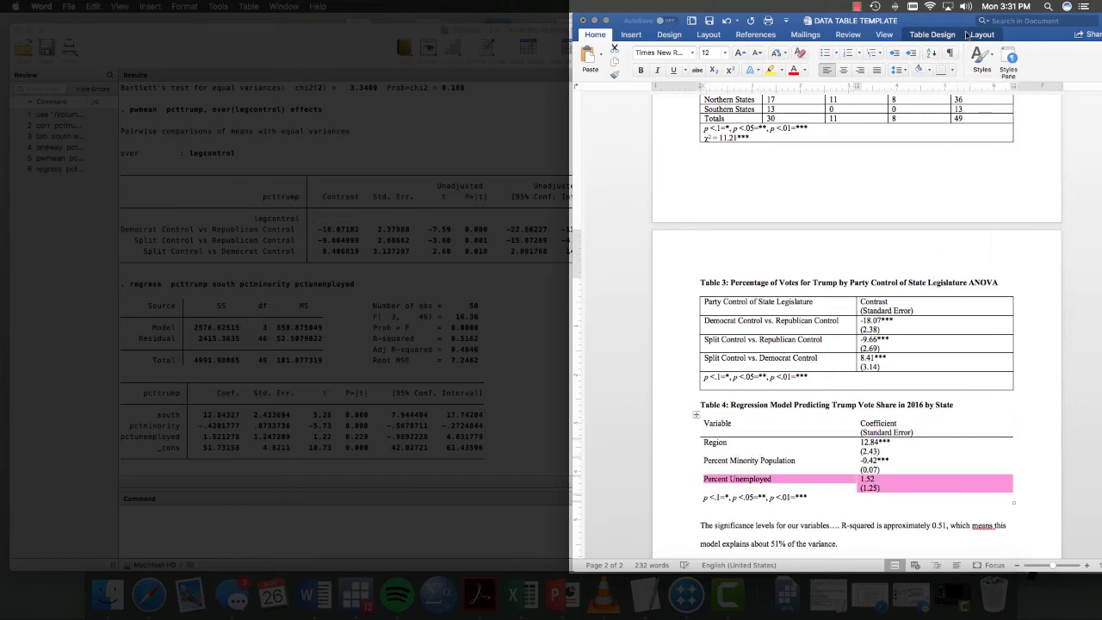
{"action": "left_click", "coordinate": [941, 70]}
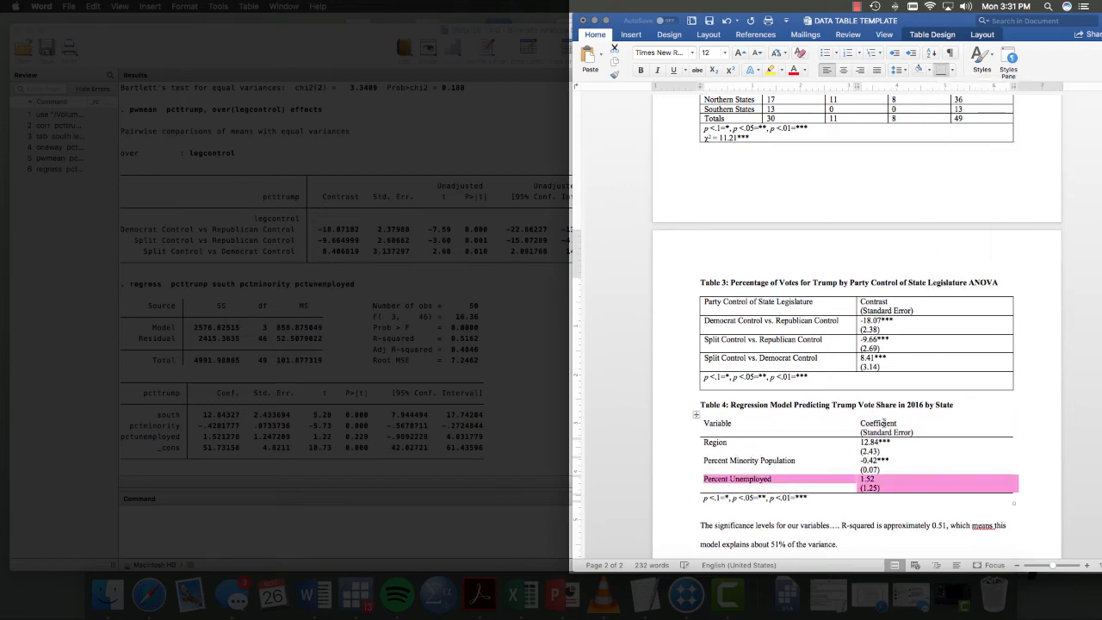
{"action": "left_click_drag", "start_coordinate": [961, 500], "coordinate": [703, 498]}
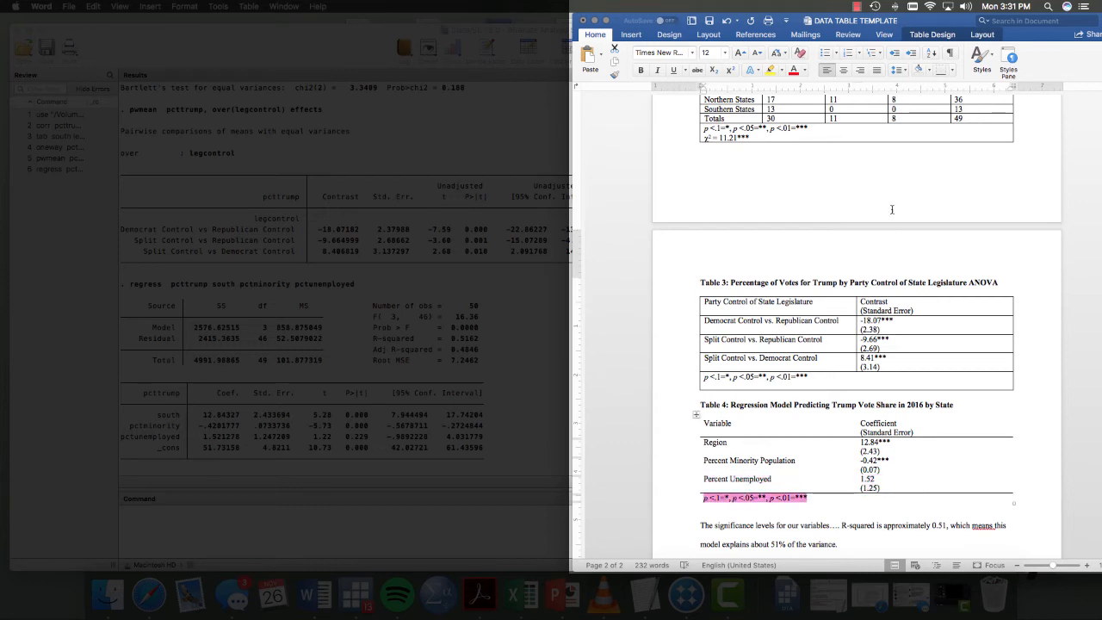
{"action": "left_click", "coordinate": [941, 73]}
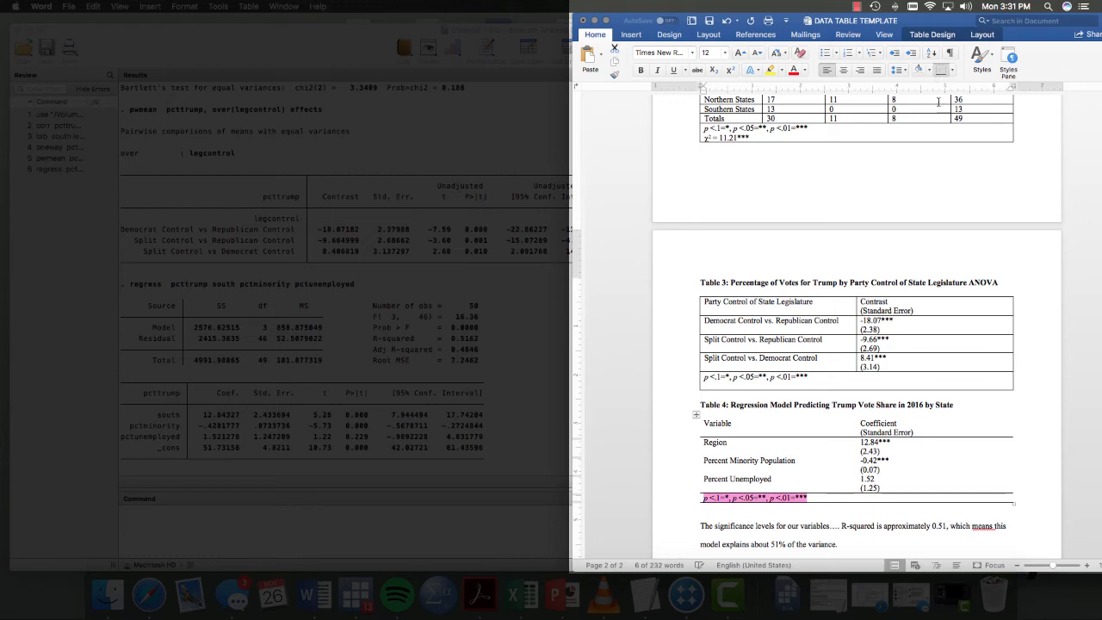
- Add a top border to the header row of Table 4
{"action": "left_click_drag", "start_coordinate": [909, 427], "coordinate": [714, 425]}
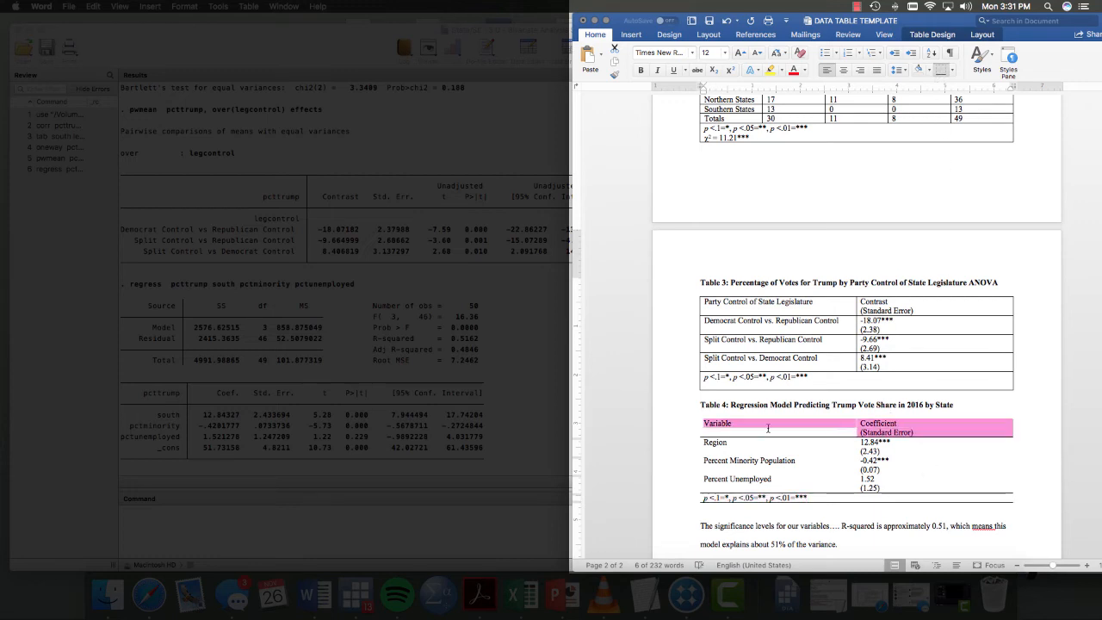
{"action": "left_click", "coordinate": [951, 69]}
{"action": "left_click", "coordinate": [975, 101]}
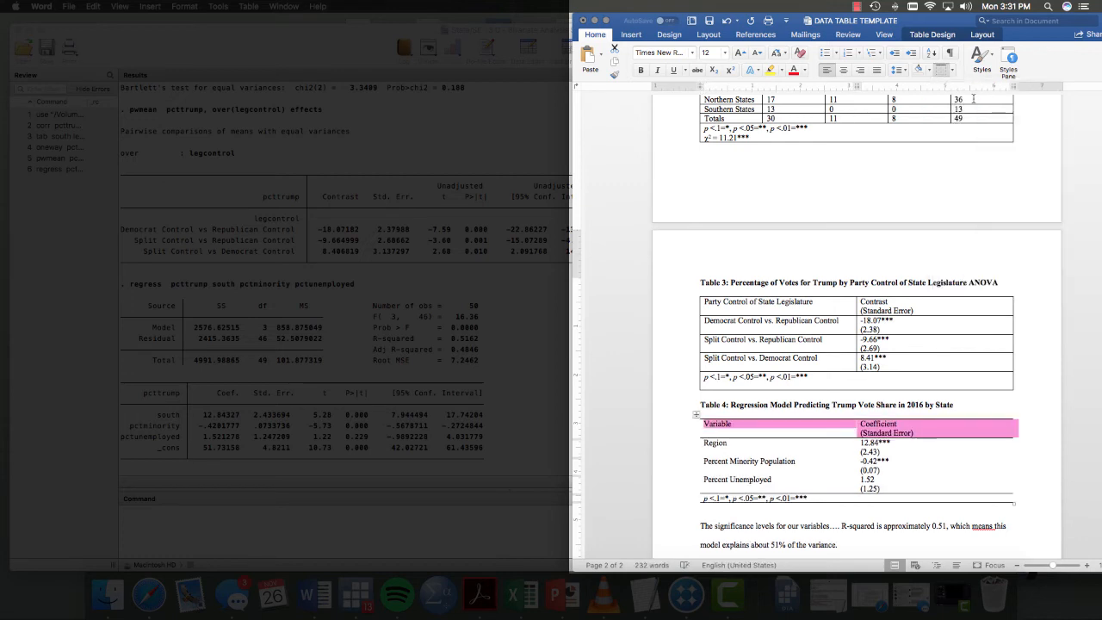
{"action": "left_click", "coordinate": [953, 463]}
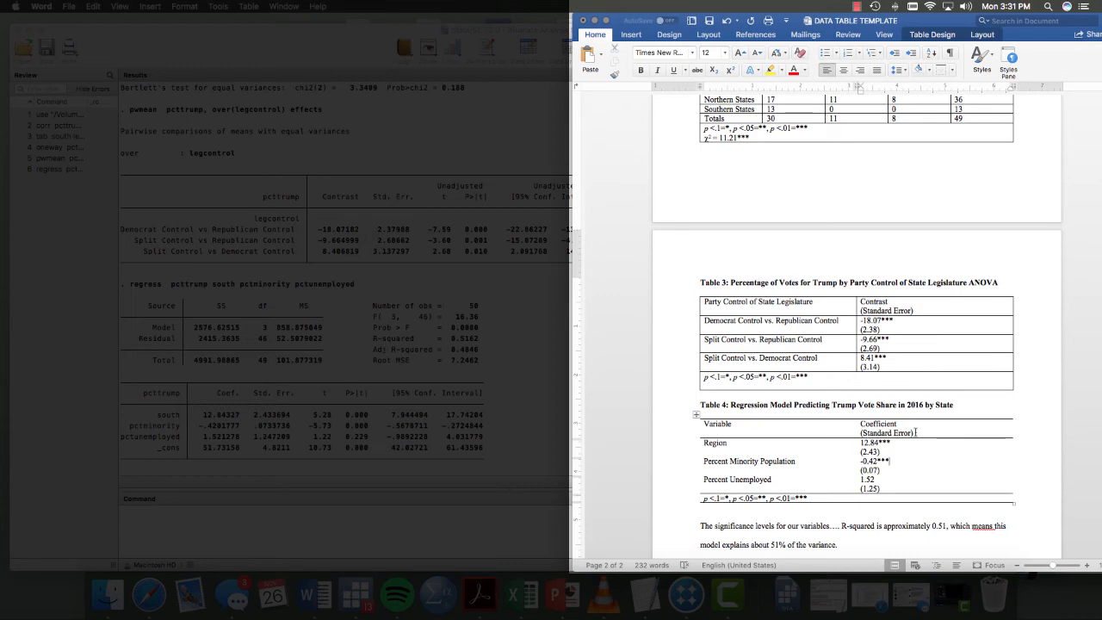
- Make Table 4's header row bold and center its cells both horizontally and vertically
{"action": "left_click_drag", "start_coordinate": [916, 430], "coordinate": [737, 427]}
{"action": "key", "text": "super+b"}
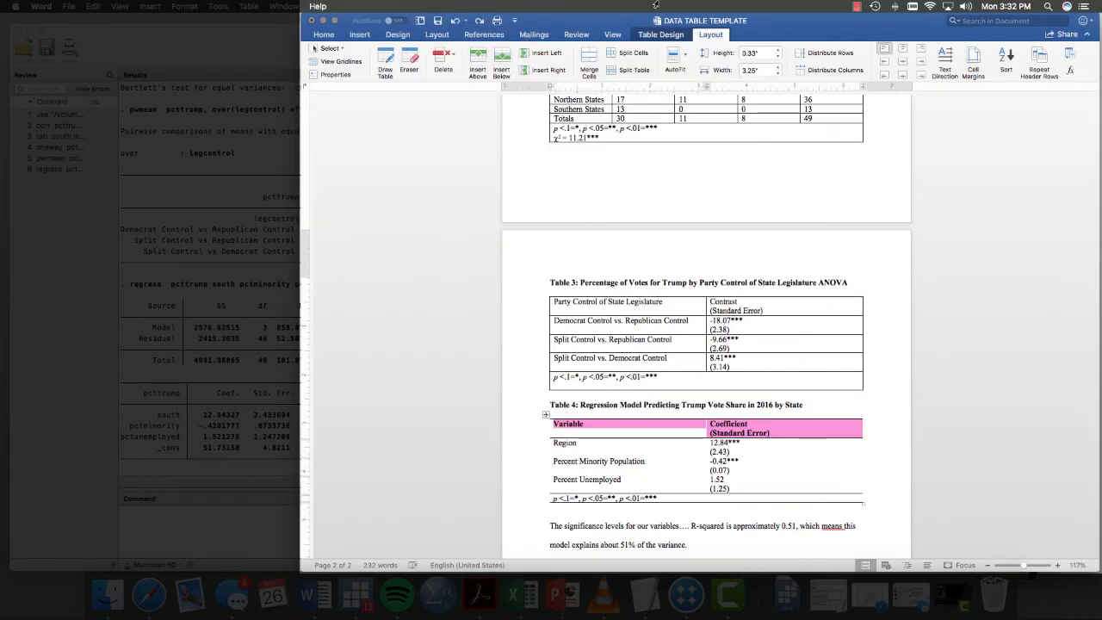
{"action": "left_click", "coordinate": [903, 63]}
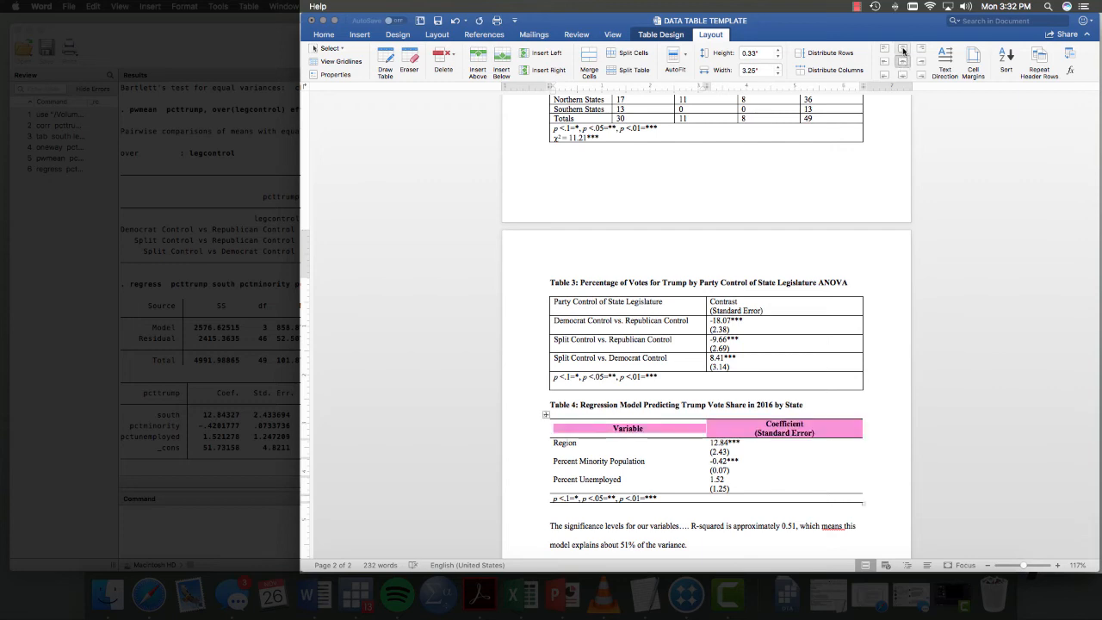
{"action": "left_click", "coordinate": [903, 50]}
{"action": "left_click", "coordinate": [903, 64]}
{"action": "left_click", "coordinate": [902, 76]}
{"action": "left_click", "coordinate": [902, 62]}
- Left-align the "Variable" header while keeping it vertically centered, and center Table 4's coefficients and standard errors horizontally
{"action": "left_click", "coordinate": [738, 488]}
{"action": "left_click", "coordinate": [885, 62]}
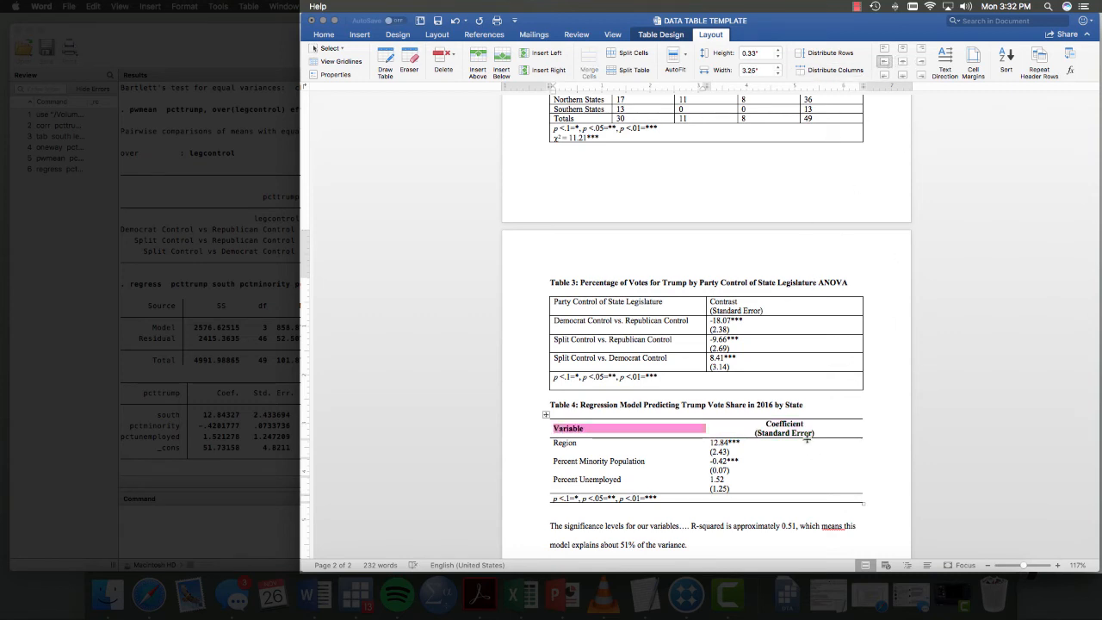
{"action": "left_click_drag", "start_coordinate": [734, 465], "coordinate": [714, 449]}
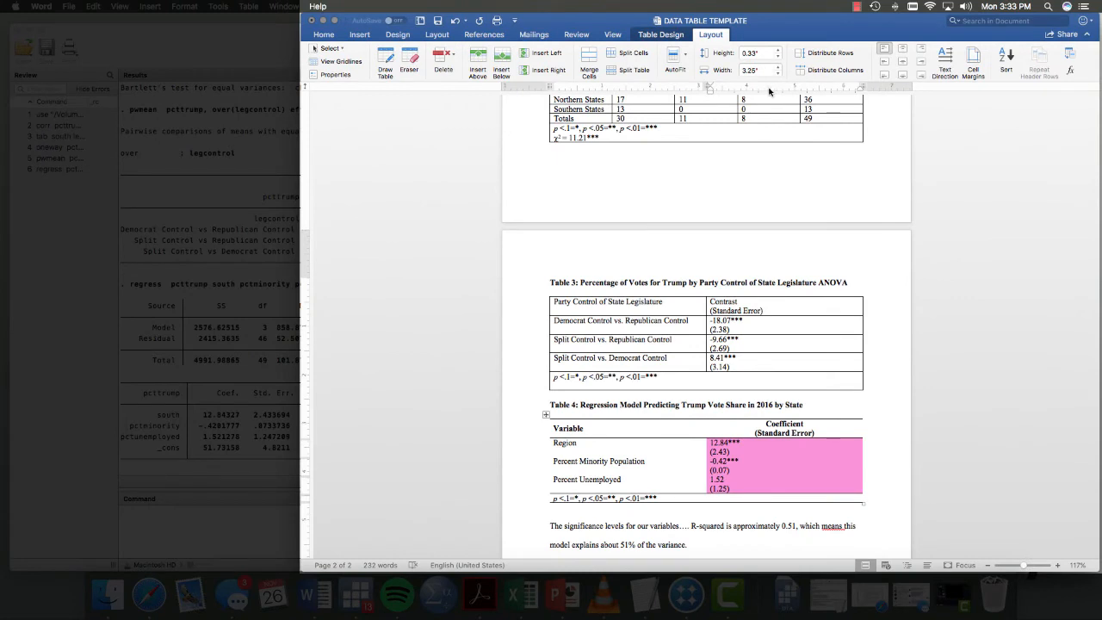
{"action": "key", "text": "super+e"}
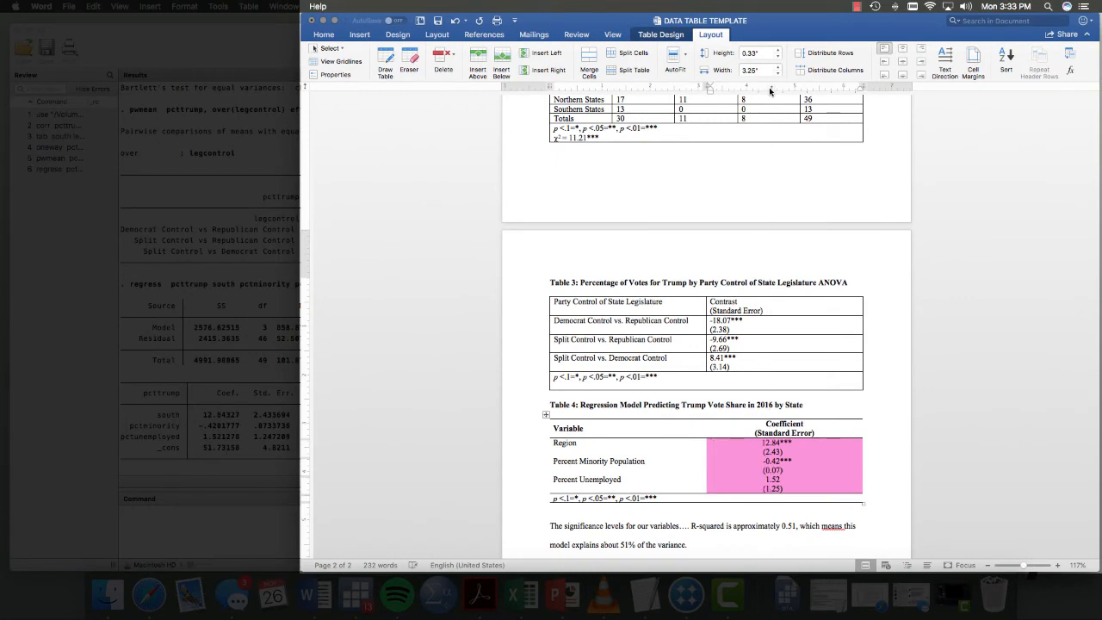
- Shift the centering position of Table 4's coefficients and standard errors so they line up under the Coefficient header
{"action": "left_click_drag", "start_coordinate": [773, 91], "coordinate": [782, 92]}
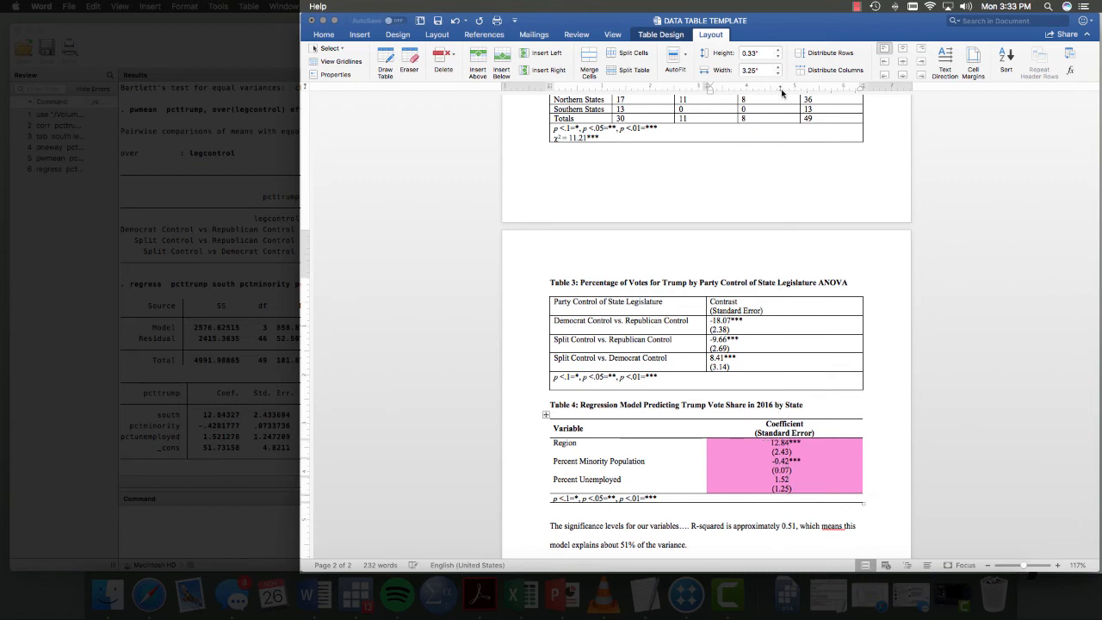
{"action": "left_click", "coordinate": [899, 454]}
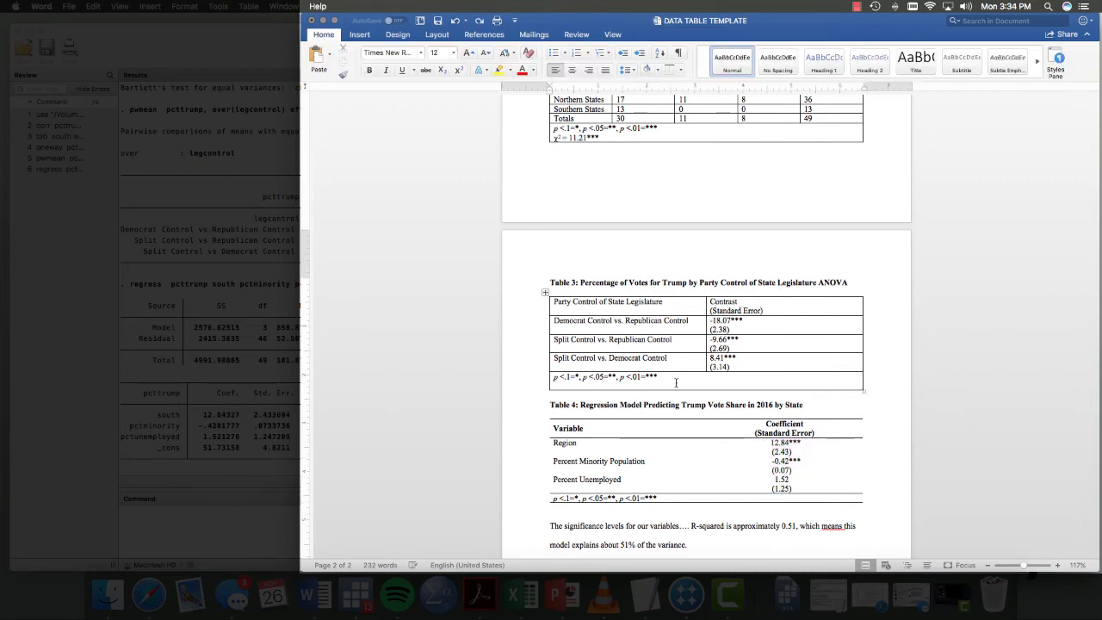
- Remove all borders from Table 3, the Trump vote ANOVA table
{"action": "left_click", "coordinate": [546, 293]}
{"action": "left_click", "coordinate": [329, 36]}
{"action": "left_click", "coordinate": [681, 70]}
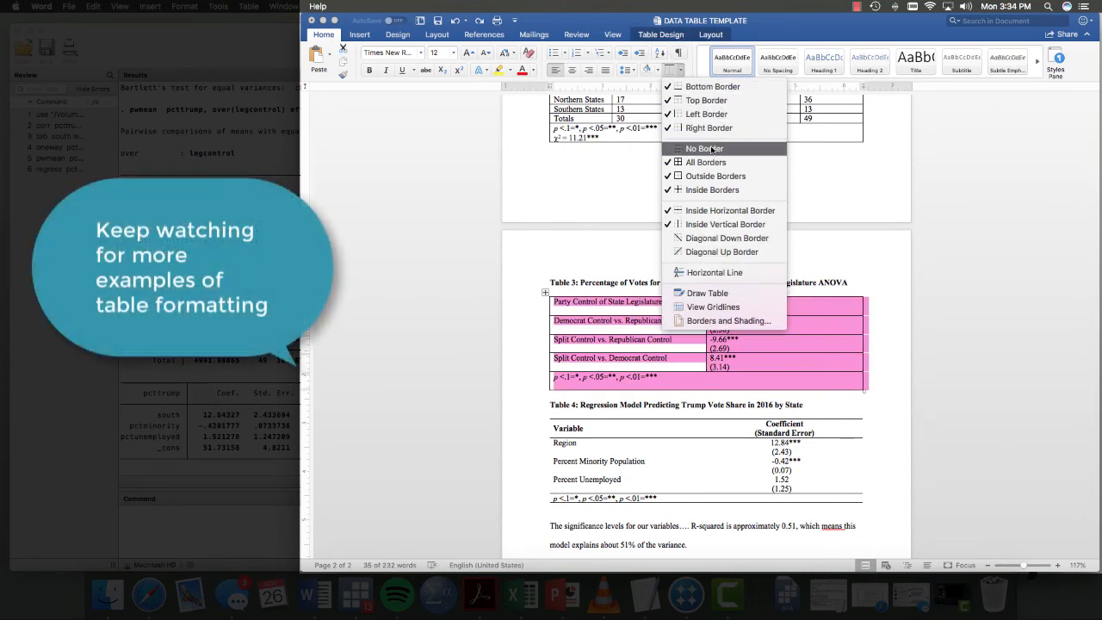
{"action": "left_click", "coordinate": [712, 148]}
- Add top and bottom borders to Table 3's header row
{"action": "left_click", "coordinate": [772, 313]}
{"action": "left_click_drag", "start_coordinate": [729, 303], "coordinate": [635, 300]}
{"action": "left_click", "coordinate": [681, 71]}
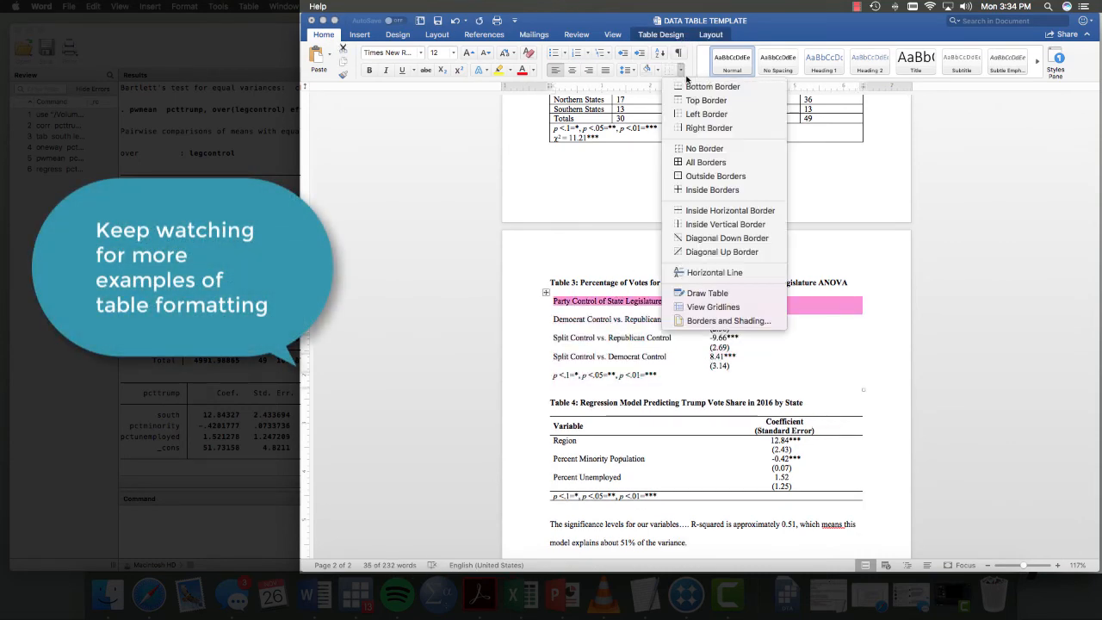
{"action": "left_click", "coordinate": [697, 87]}
- Add a bottom border to Table 3's Split Control vs. Democrat Control row and to its significance note row
{"action": "left_click_drag", "start_coordinate": [740, 367], "coordinate": [589, 362]}
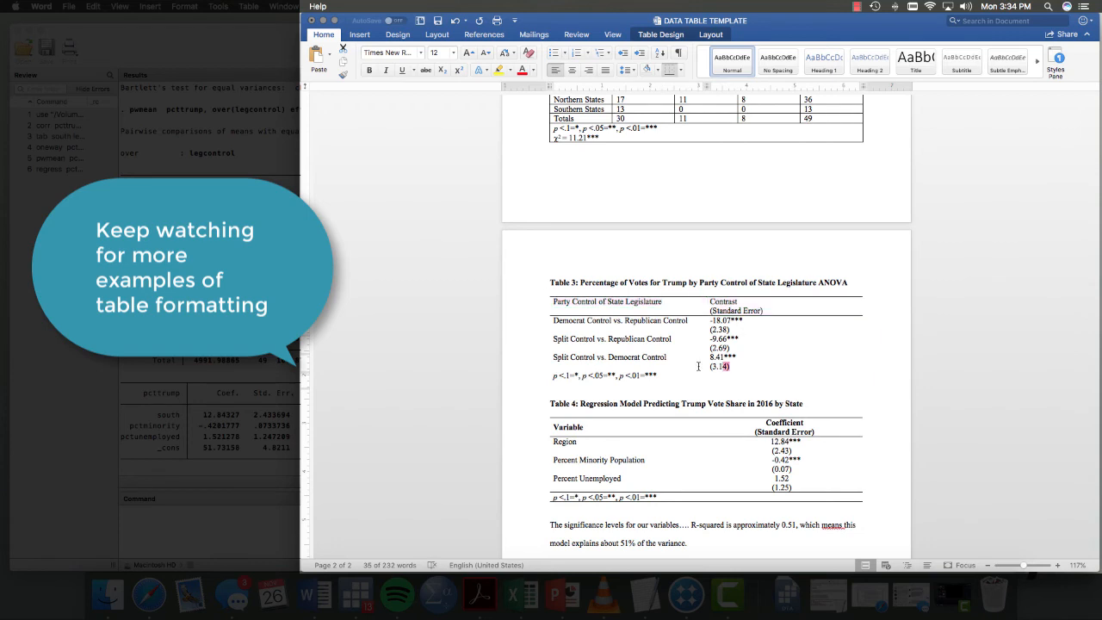
{"action": "left_click", "coordinate": [680, 70]}
{"action": "left_click", "coordinate": [685, 87]}
{"action": "left_click", "coordinate": [680, 70]}
{"action": "left_click", "coordinate": [686, 87]}
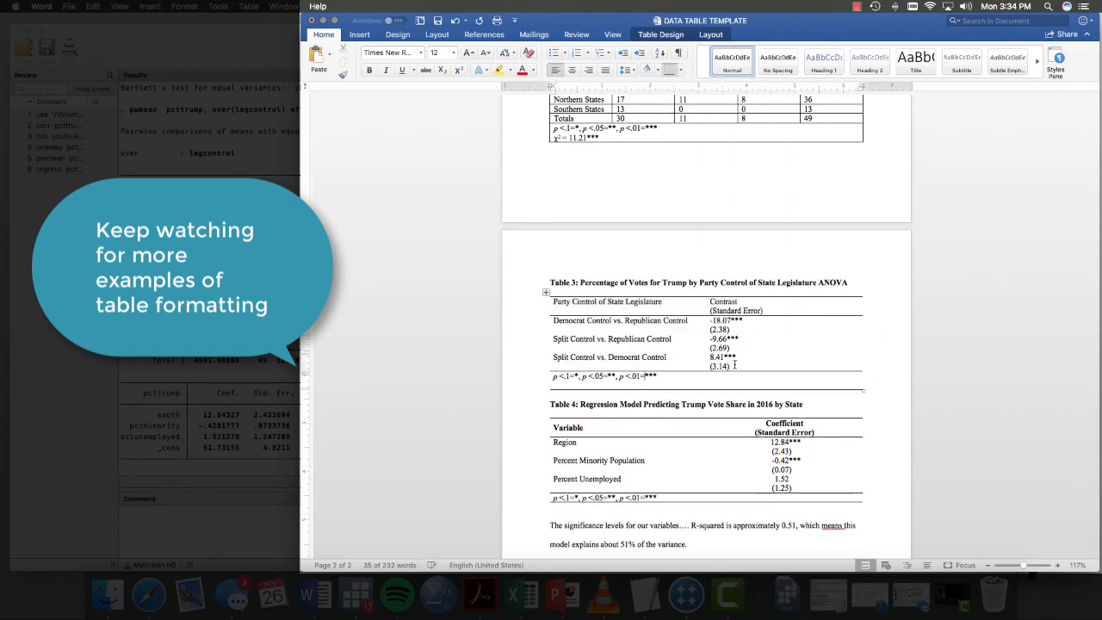
- Indent the contrast values and standard errors in Table 3 toward the middle of their column
{"action": "left_click_drag", "start_coordinate": [734, 362], "coordinate": [709, 322]}
{"action": "mouse_move", "coordinate": [709, 88]}
{"action": "left_mouse_down"}
{"action": "mouse_move", "coordinate": [748, 88]}
{"action": "mouse_move", "coordinate": [731, 90]}
{"action": "left_mouse_up"}
{"action": "left_click", "coordinate": [885, 328]}
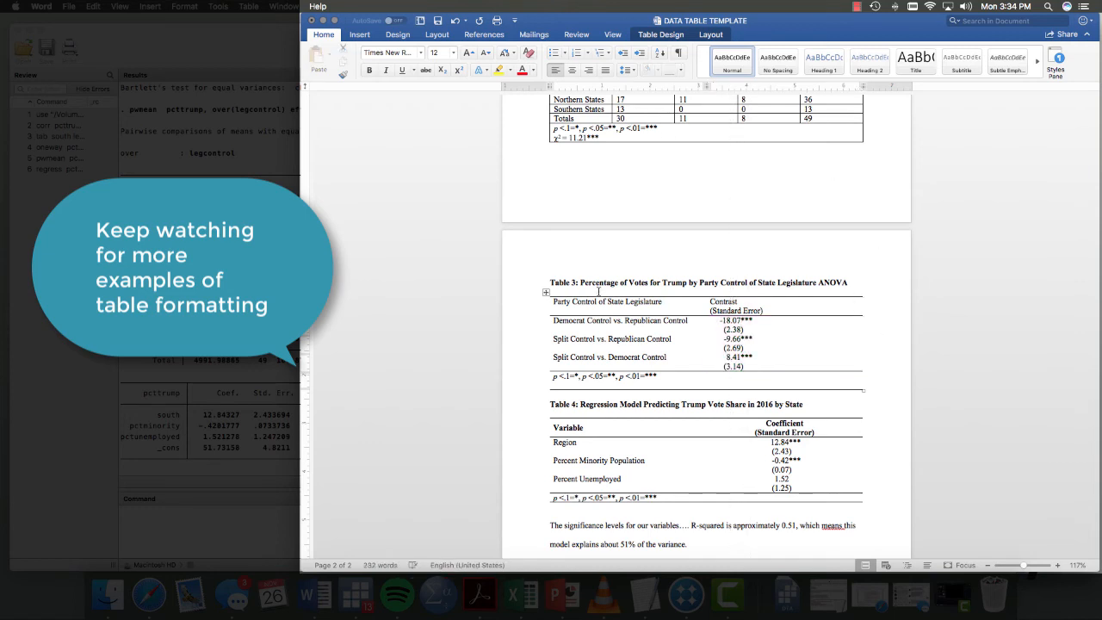
- Narrow Table 3 and center it on the page, and apply center alignment to Table 4 as a whole
{"action": "left_click", "coordinate": [546, 292]}
{"action": "left_click_drag", "start_coordinate": [861, 85], "coordinate": [801, 85]}
{"action": "left_click", "coordinate": [571, 70]}
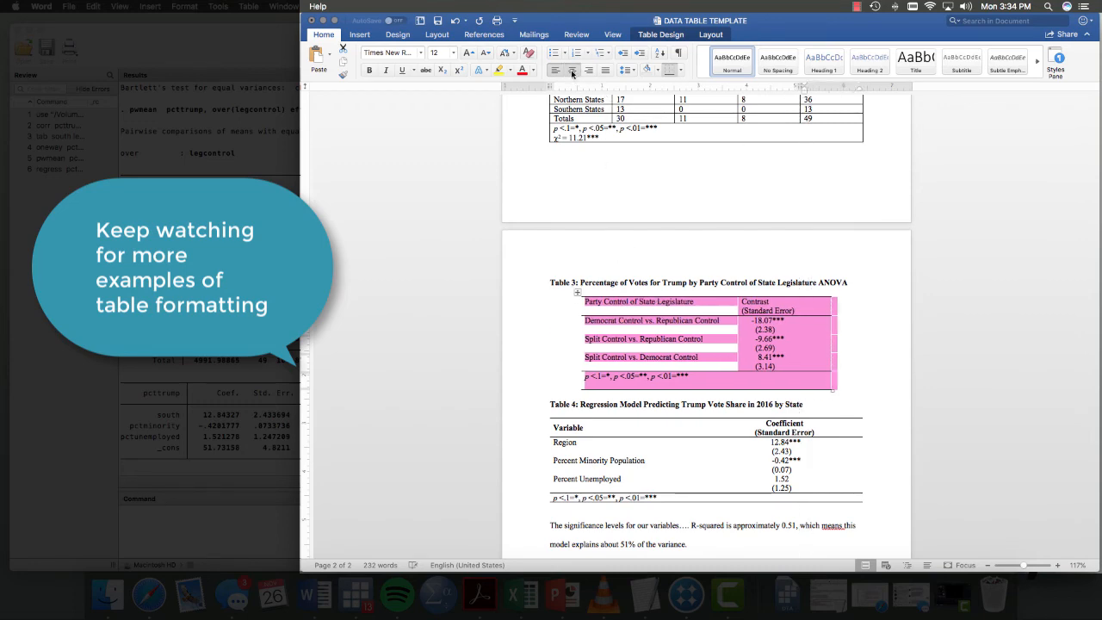
{"action": "left_click", "coordinate": [545, 415]}
{"action": "left_click", "coordinate": [574, 71]}
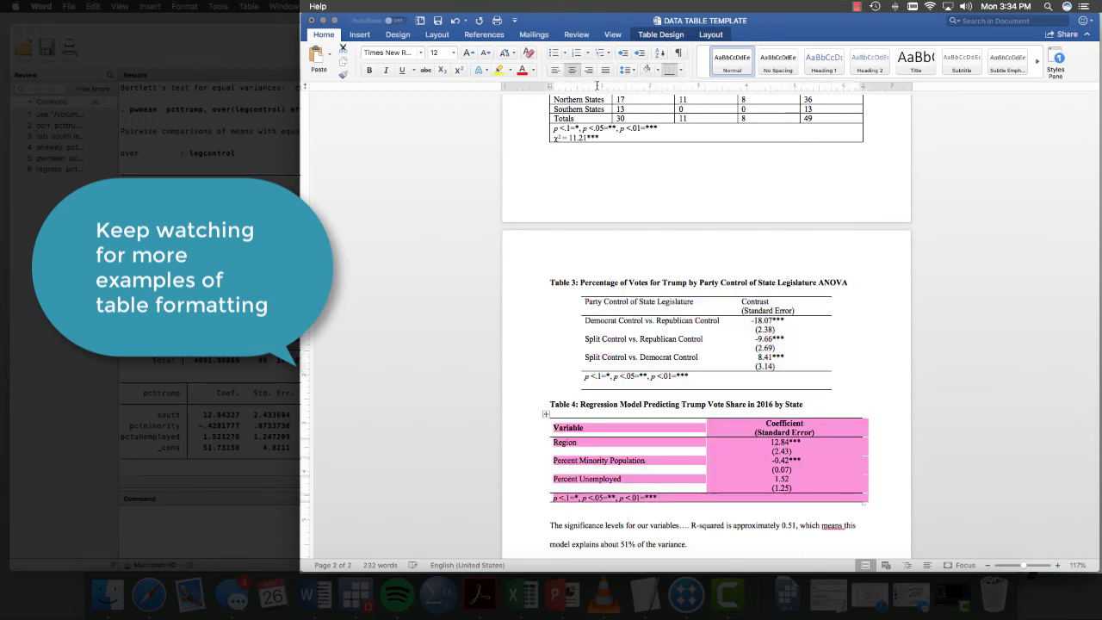
{"action": "left_click", "coordinate": [763, 359]}
- Remove all borders from Table 2, the cross-tabulation of region and party control
{"action": "scroll", "coordinate": [761, 355], "scroll_direction": "up", "scroll_amount": 5}
{"action": "left_click_drag", "start_coordinate": [626, 335], "coordinate": [581, 267]}
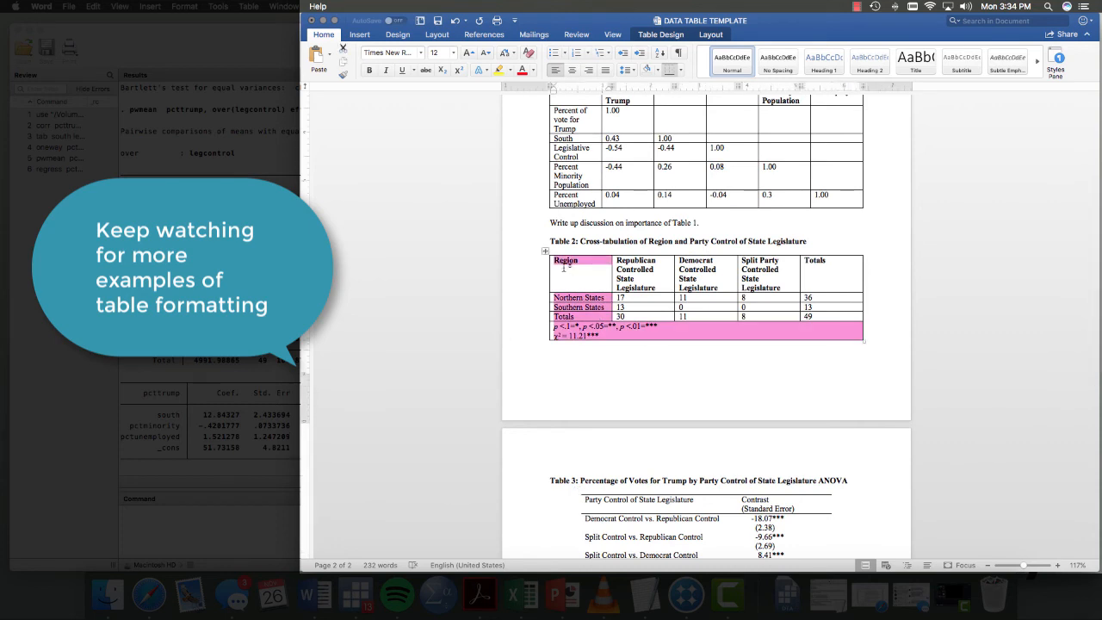
{"action": "left_click", "coordinate": [686, 70]}
{"action": "left_click", "coordinate": [706, 148]}
{"action": "left_click_drag", "start_coordinate": [635, 264], "coordinate": [830, 315]}
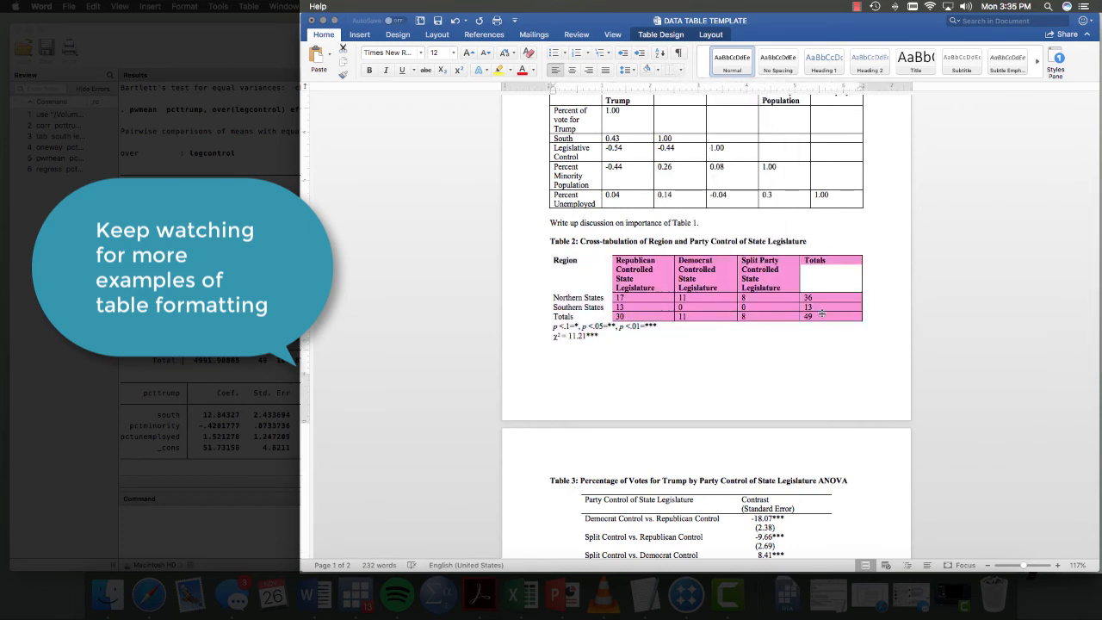
{"action": "left_click", "coordinate": [672, 71]}
{"action": "left_click", "coordinate": [758, 335]}
- Add top and bottom borders to Table 2's header row
{"action": "left_click_drag", "start_coordinate": [827, 264], "coordinate": [555, 264]}
{"action": "left_click", "coordinate": [681, 69]}
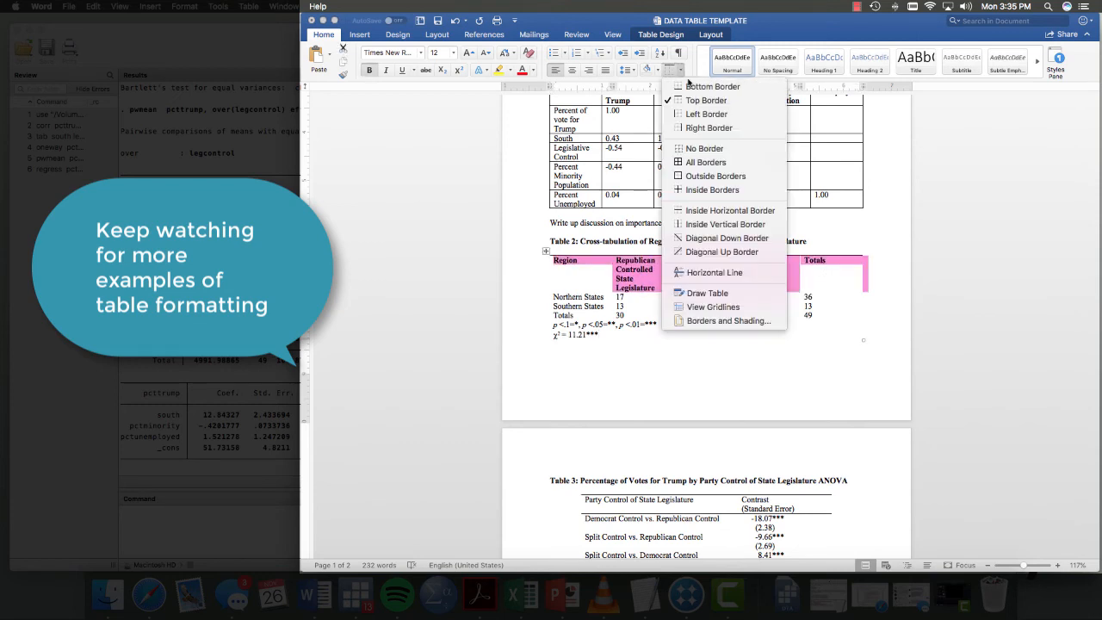
{"action": "left_click", "coordinate": [693, 101]}
- Add borders above and below Table 2's significance and chi-square note row
{"action": "left_click_drag", "start_coordinate": [556, 316], "coordinate": [811, 318]}
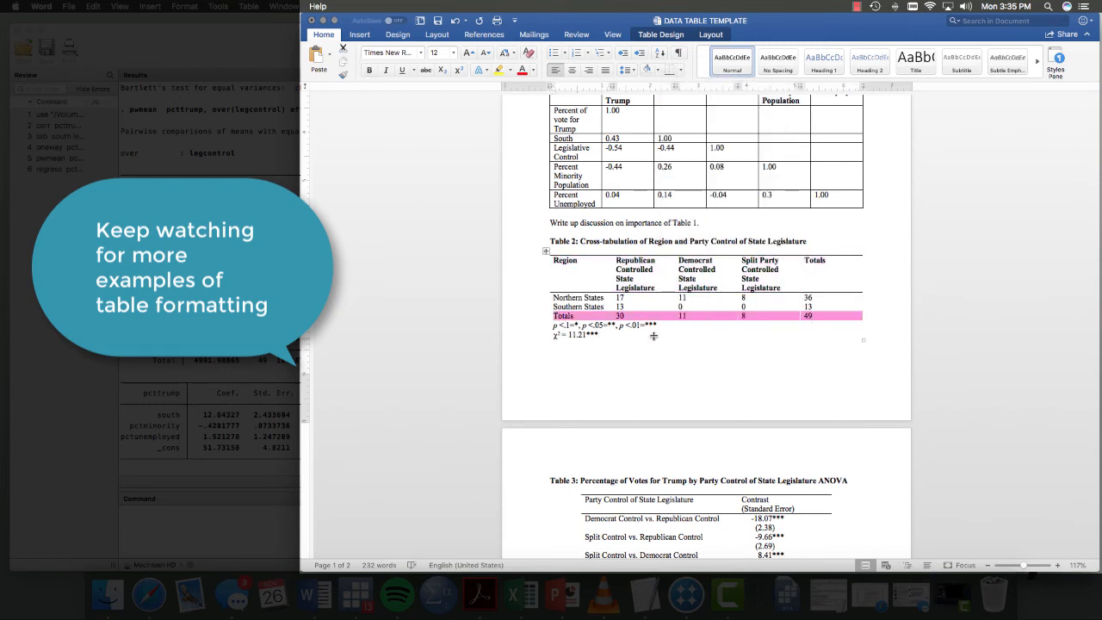
{"action": "left_click_drag", "start_coordinate": [560, 326], "coordinate": [604, 335]}
{"action": "left_click", "coordinate": [671, 70]}
{"action": "left_click", "coordinate": [683, 72]}
{"action": "left_click", "coordinate": [690, 101]}
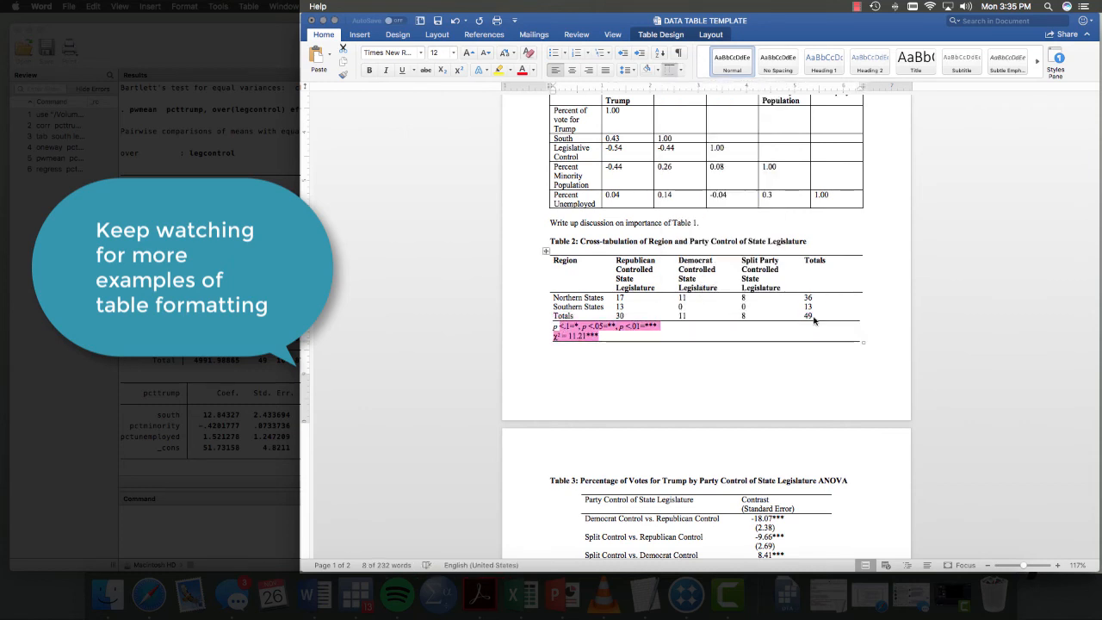
- Center the "Contrast (Standard Error)" header in Table 3
{"action": "left_click", "coordinate": [768, 500]}
{"action": "left_click", "coordinate": [573, 69]}
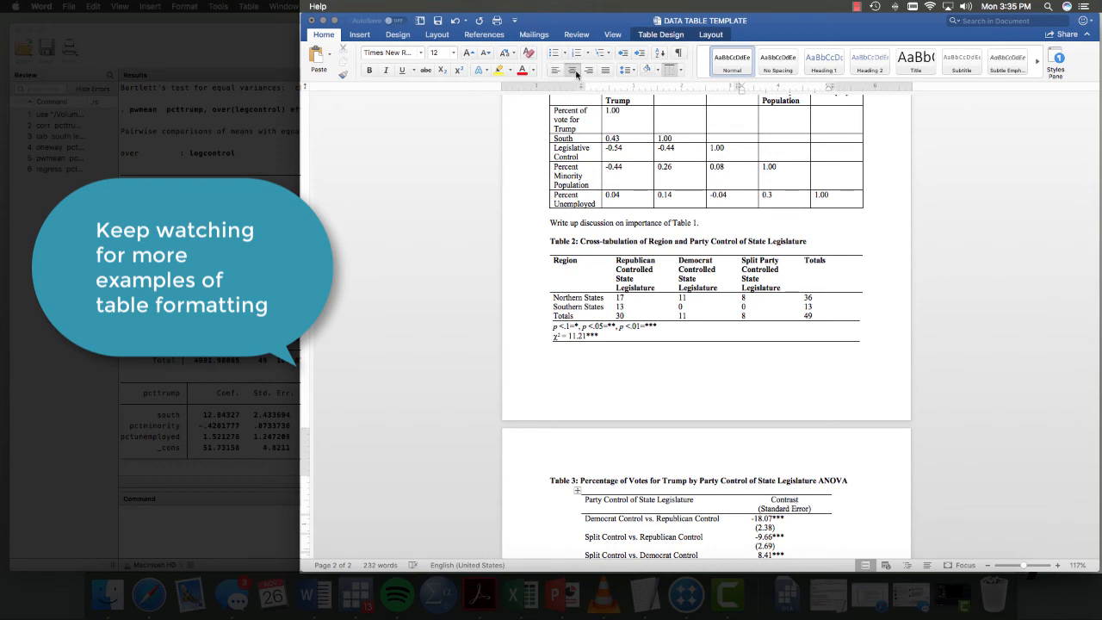
- Center Table 2's header cells and all of its counts horizontally and vertically
{"action": "left_click_drag", "start_coordinate": [823, 286], "coordinate": [602, 280]}
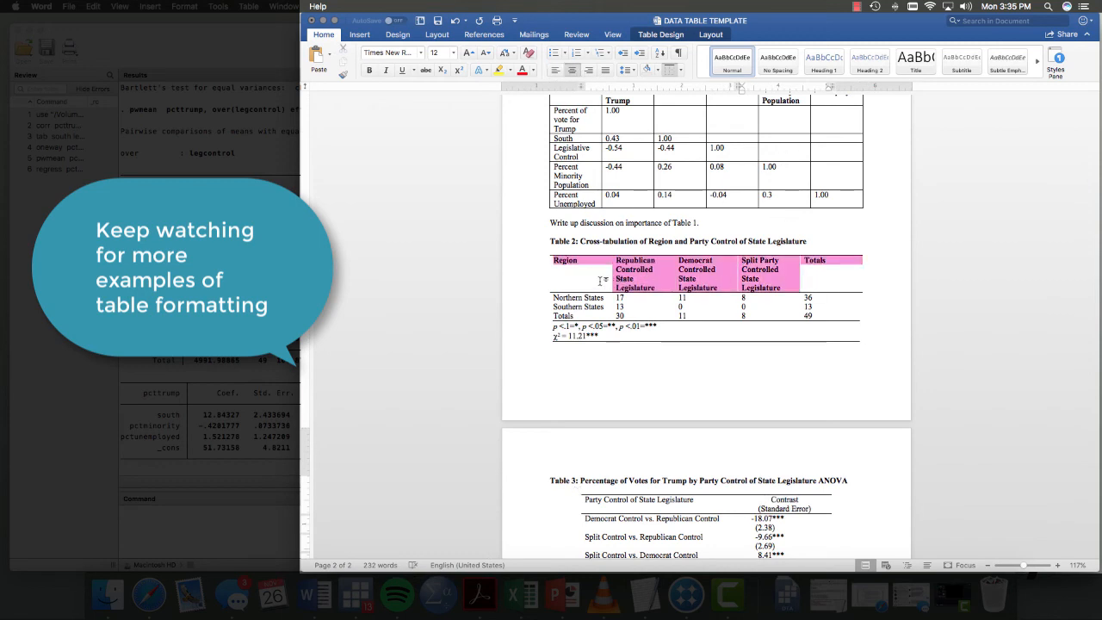
{"action": "left_click", "coordinate": [710, 34]}
{"action": "left_click", "coordinate": [902, 62]}
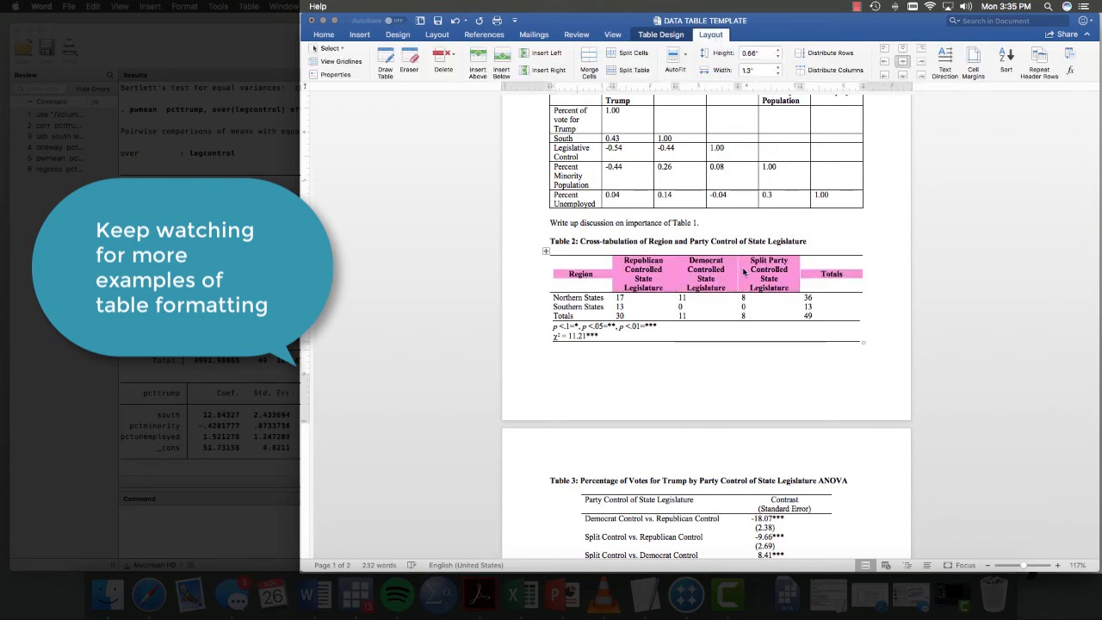
{"action": "left_click", "coordinate": [833, 277]}
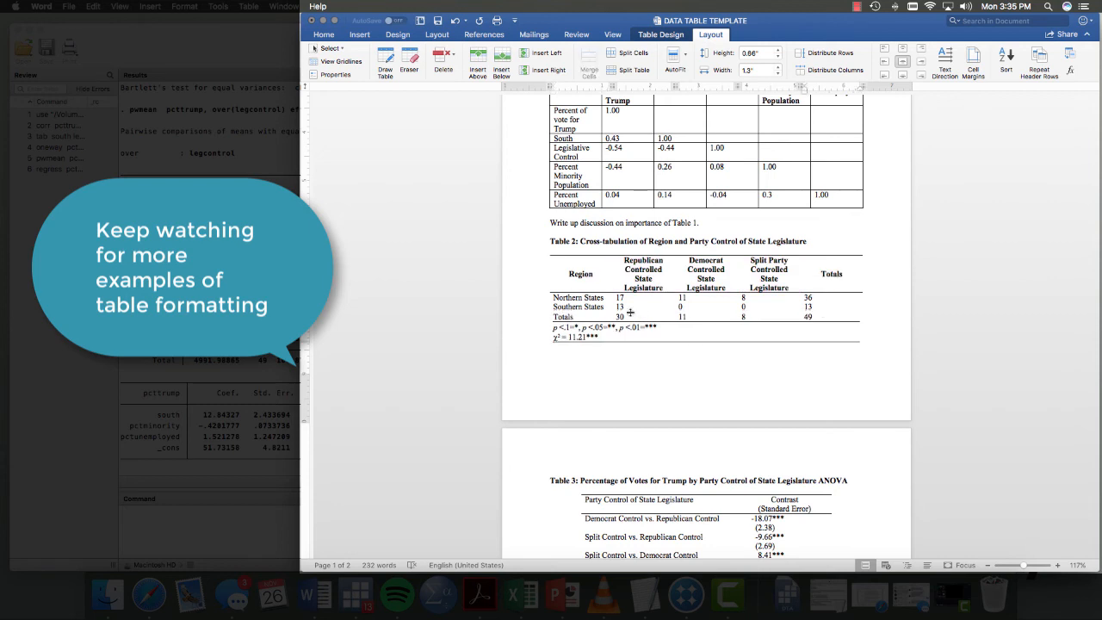
{"action": "left_click_drag", "start_coordinate": [619, 297], "coordinate": [839, 315]}
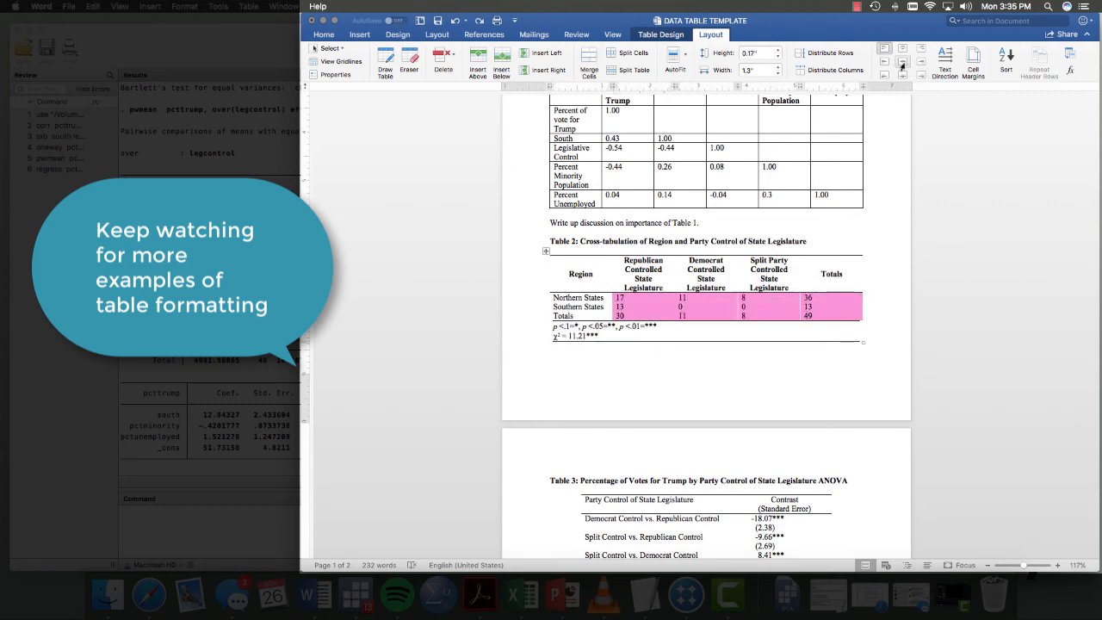
{"action": "left_click", "coordinate": [848, 210]}
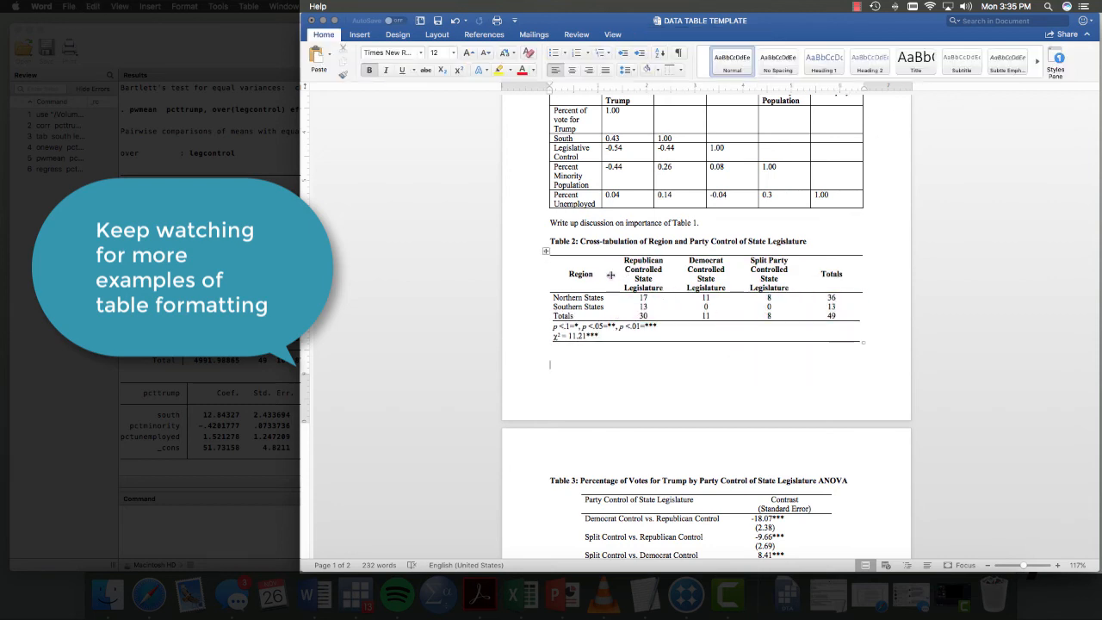
{"action": "left_click_drag", "start_coordinate": [679, 278], "coordinate": [830, 315]}
{"action": "left_click", "coordinate": [805, 274]}
{"action": "key", "text": "super+z"}
- Narrow Table 2's Totals column, widen its Republican and Split Party columns, and align the table's right edge with the page margin
{"action": "left_click", "coordinate": [826, 265]}
{"action": "mouse_move", "coordinate": [800, 89]}
{"action": "left_mouse_down"}
{"action": "mouse_move", "coordinate": [875, 90]}
{"action": "mouse_move", "coordinate": [861, 90]}
{"action": "left_mouse_up"}
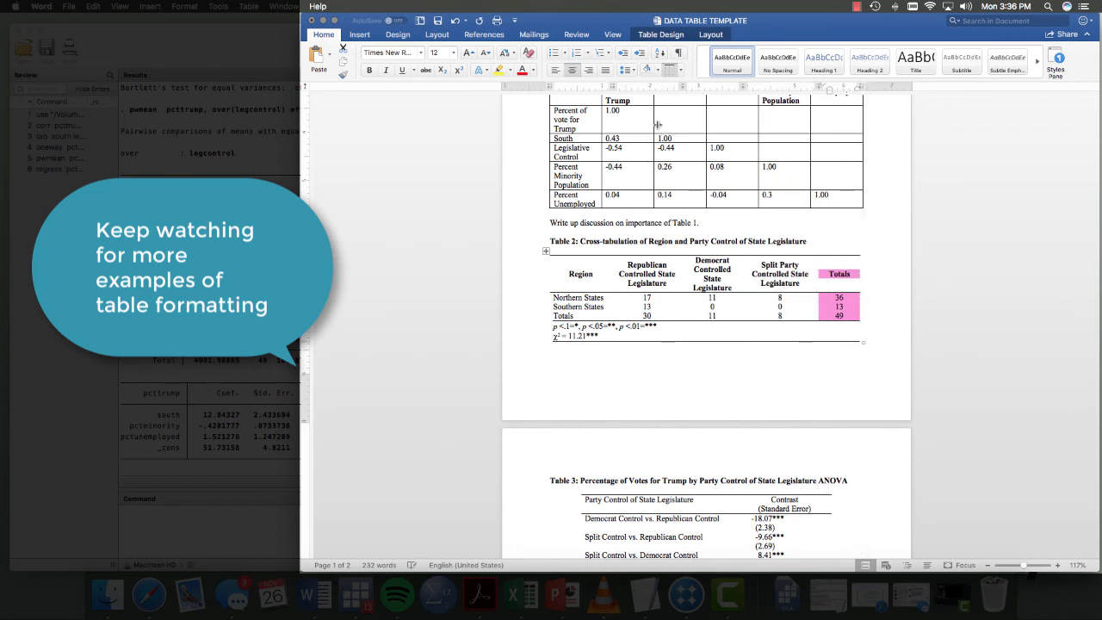
{"action": "mouse_move", "coordinate": [613, 90]}
{"action": "left_mouse_down"}
{"action": "mouse_move", "coordinate": [599, 89]}
{"action": "mouse_move", "coordinate": [616, 89]}
{"action": "left_mouse_up"}
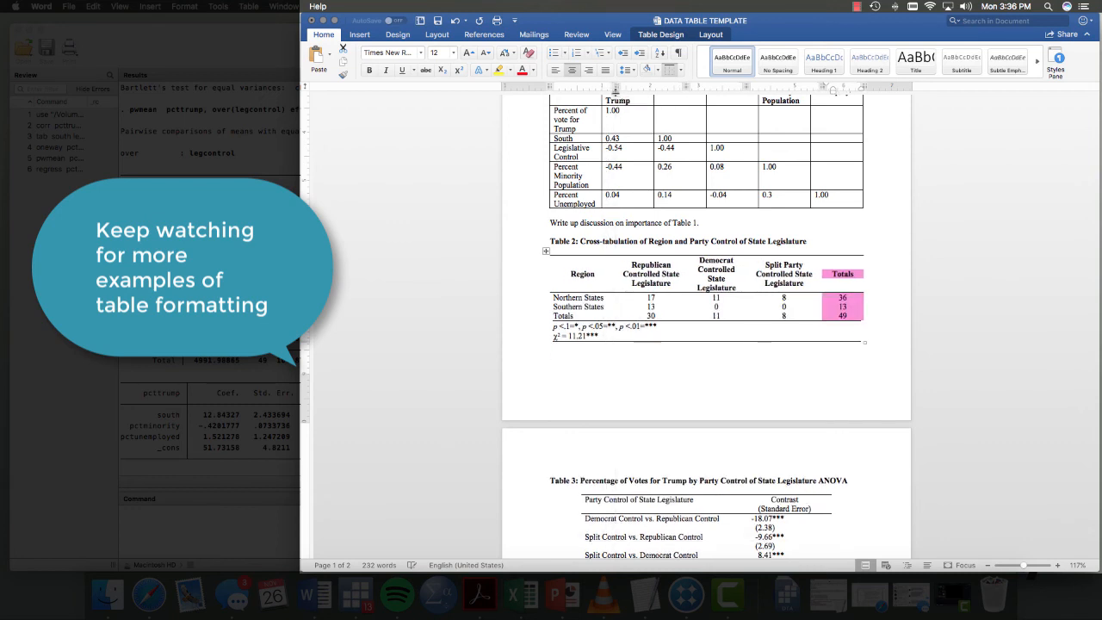
- Increase the height of Table 2's Northern States and Southern States rows and add a top border to the Totals row
{"action": "left_click", "coordinate": [568, 306]}
{"action": "left_click_drag", "start_coordinate": [568, 302], "coordinate": [568, 320]}
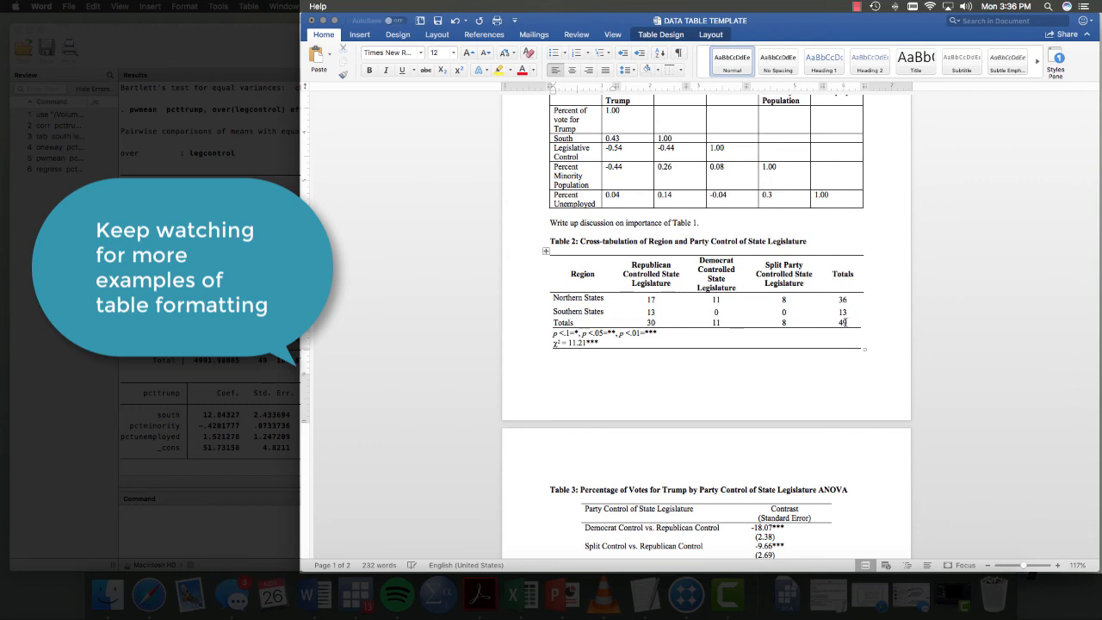
{"action": "left_click_drag", "start_coordinate": [848, 322], "coordinate": [555, 323]}
{"action": "left_click", "coordinate": [670, 70]}
{"action": "left_click", "coordinate": [810, 411]}
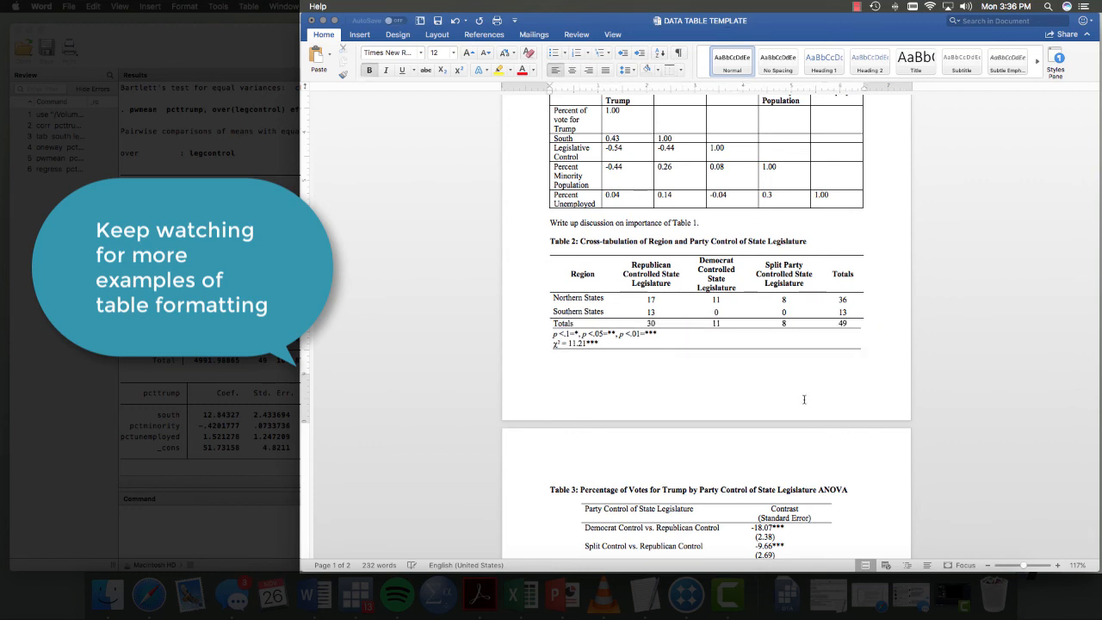
- Try to add a left border to Table 2's Totals column
{"action": "left_click_drag", "start_coordinate": [842, 278], "coordinate": [845, 317]}
{"action": "left_click", "coordinate": [680, 70]}
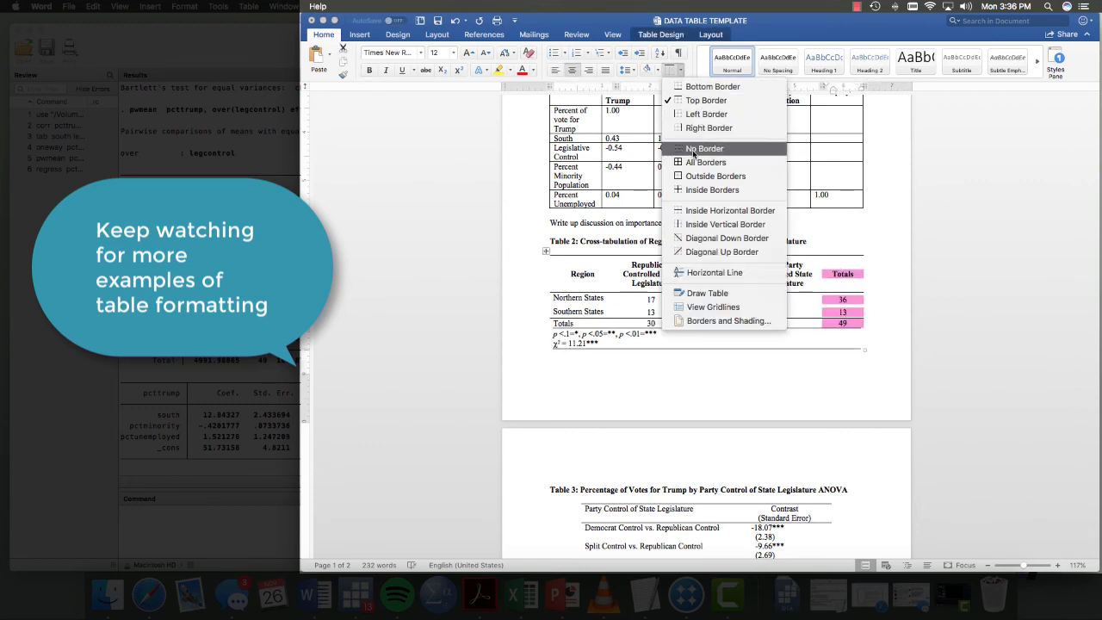
{"action": "left_click", "coordinate": [701, 111]}
{"action": "left_click", "coordinate": [898, 316]}
- Review the formatting of Tables 1 through 4 and the surrounding text across both pages of the document
{"action": "scroll", "coordinate": [889, 288], "scroll_direction": "up", "scroll_amount": 5}
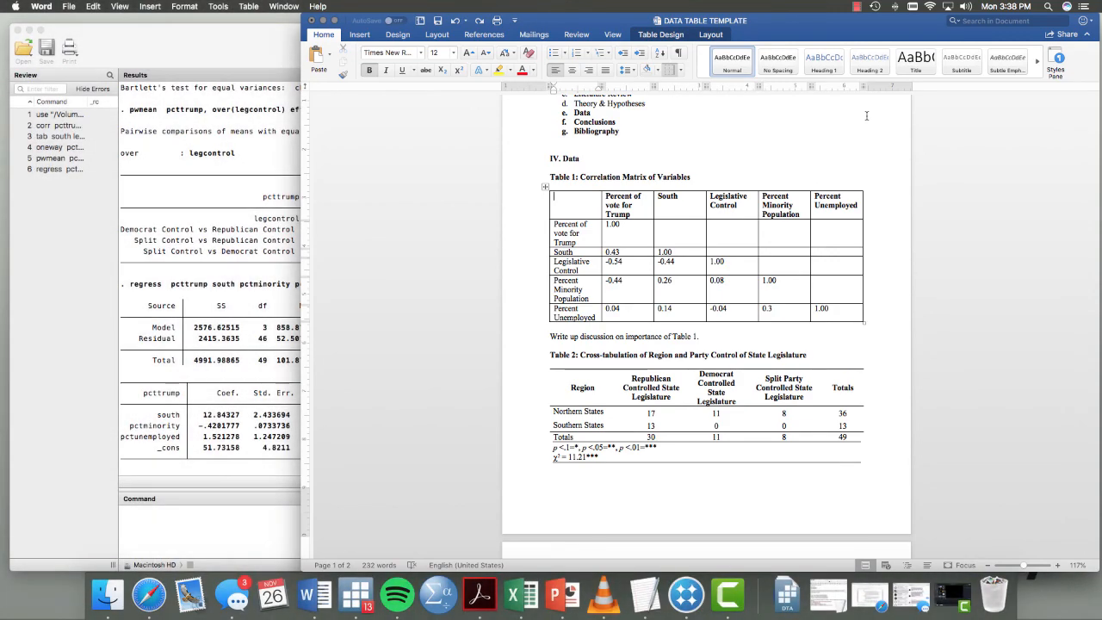
{"action": "scroll", "coordinate": [852, 206], "scroll_direction": "up", "scroll_amount": 5}
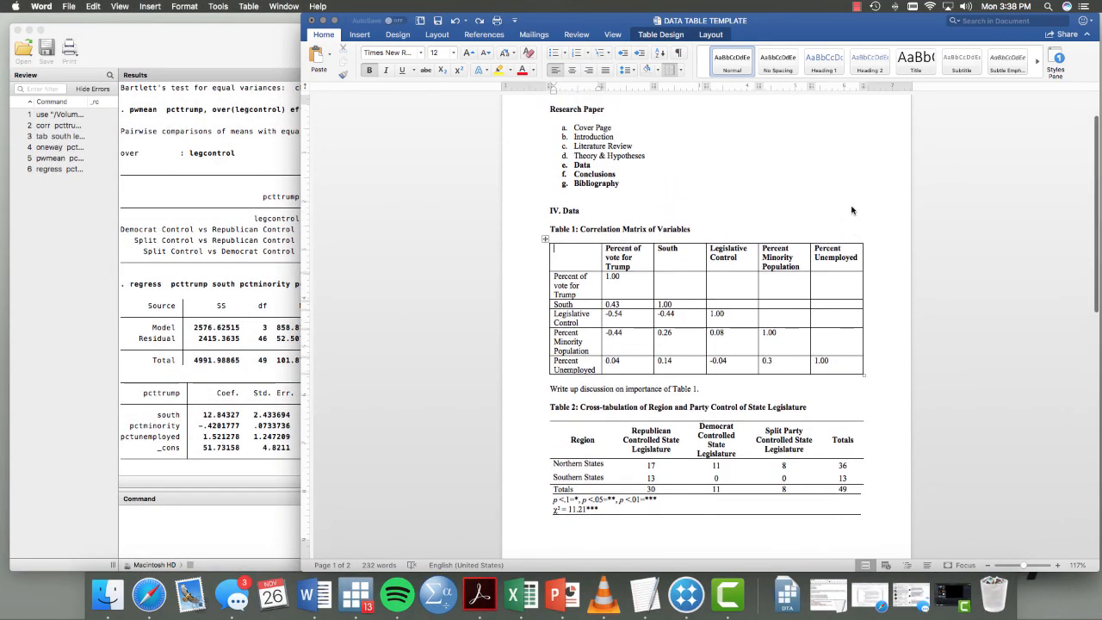
{"action": "scroll", "coordinate": [852, 210], "scroll_direction": "down", "scroll_amount": 8}
{"action": "scroll", "coordinate": [850, 211], "scroll_direction": "down", "scroll_amount": 6}
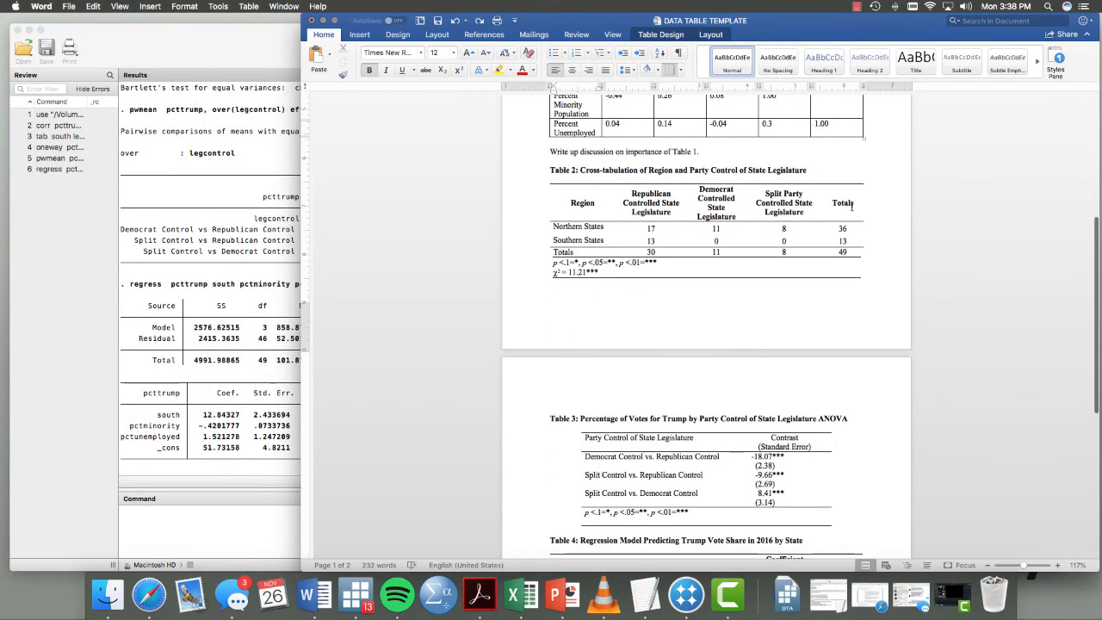
{"action": "scroll", "coordinate": [851, 208], "scroll_direction": "down", "scroll_amount": 2}
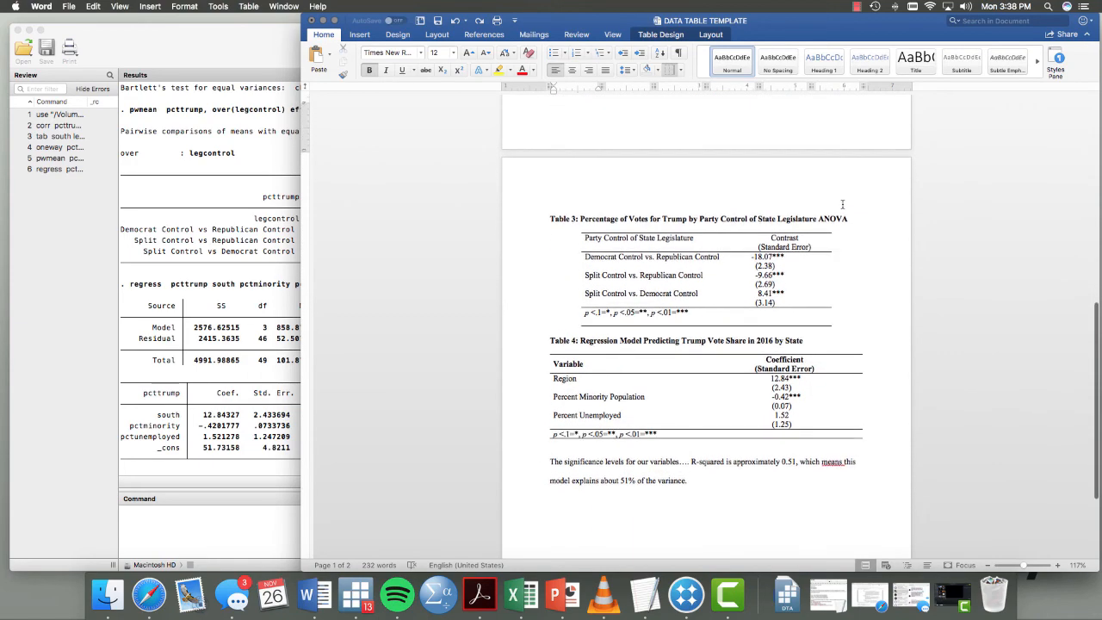
{"action": "scroll", "coordinate": [843, 201], "scroll_direction": "up", "scroll_amount": 5}
{"action": "scroll", "coordinate": [843, 201], "scroll_direction": "up", "scroll_amount": 6}
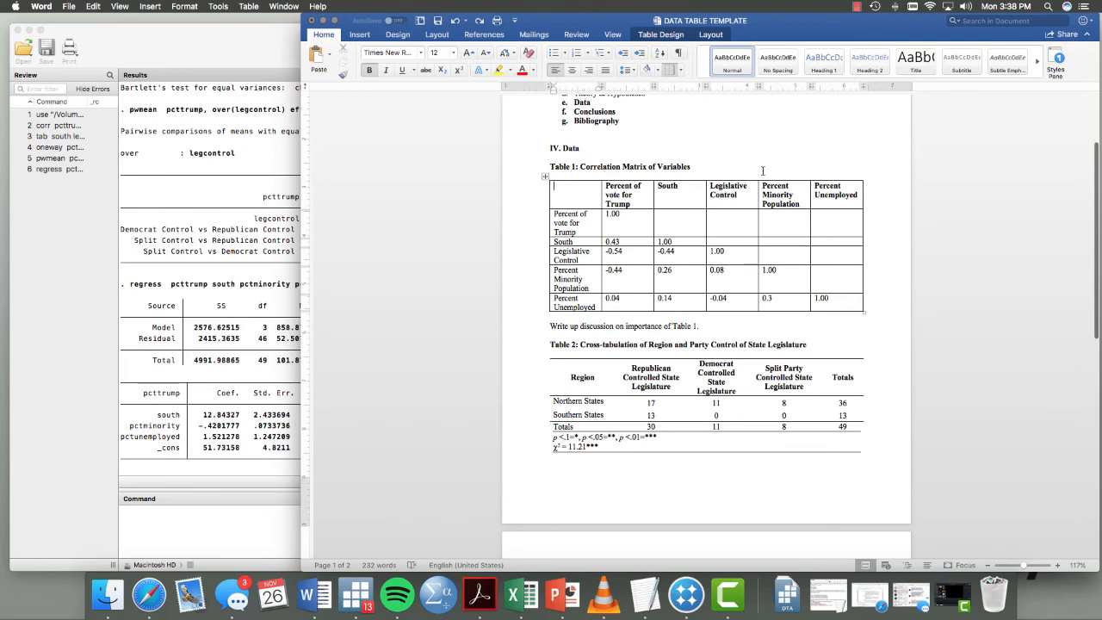
{"action": "scroll", "coordinate": [830, 193], "scroll_direction": "down", "scroll_amount": 3}
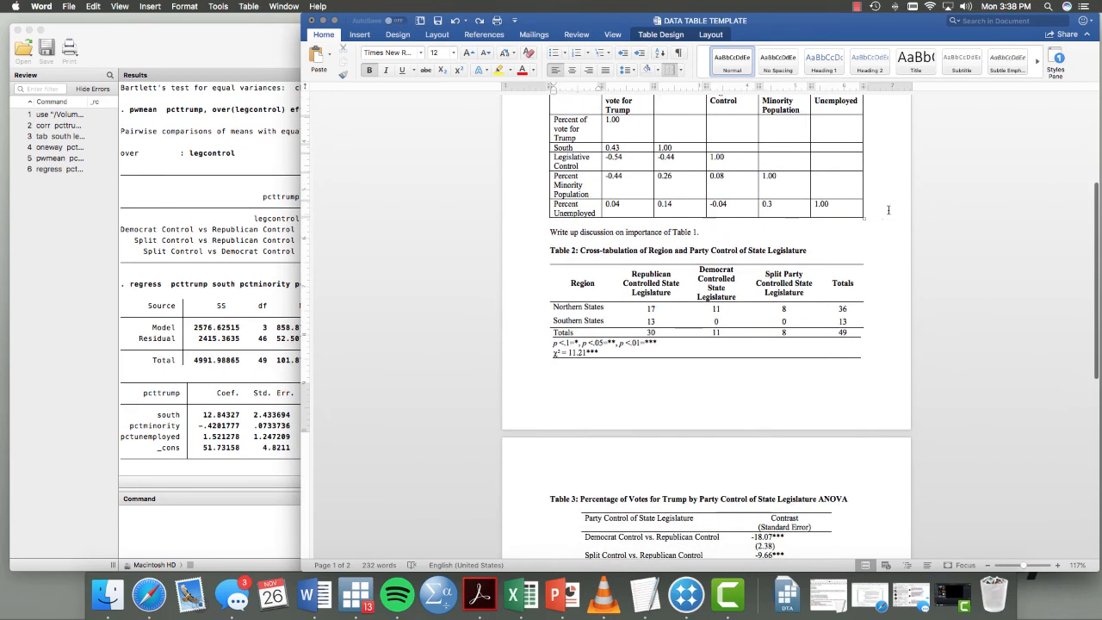
{"action": "scroll", "coordinate": [888, 209], "scroll_direction": "up", "scroll_amount": 3}
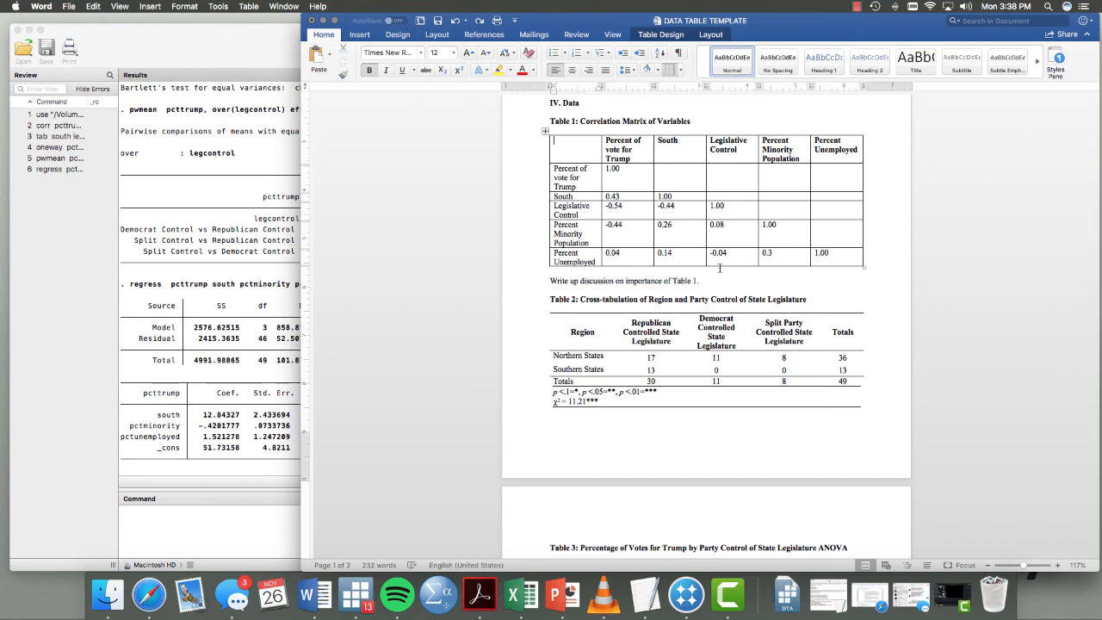
{"action": "scroll", "coordinate": [734, 272], "scroll_direction": "down", "scroll_amount": 20}
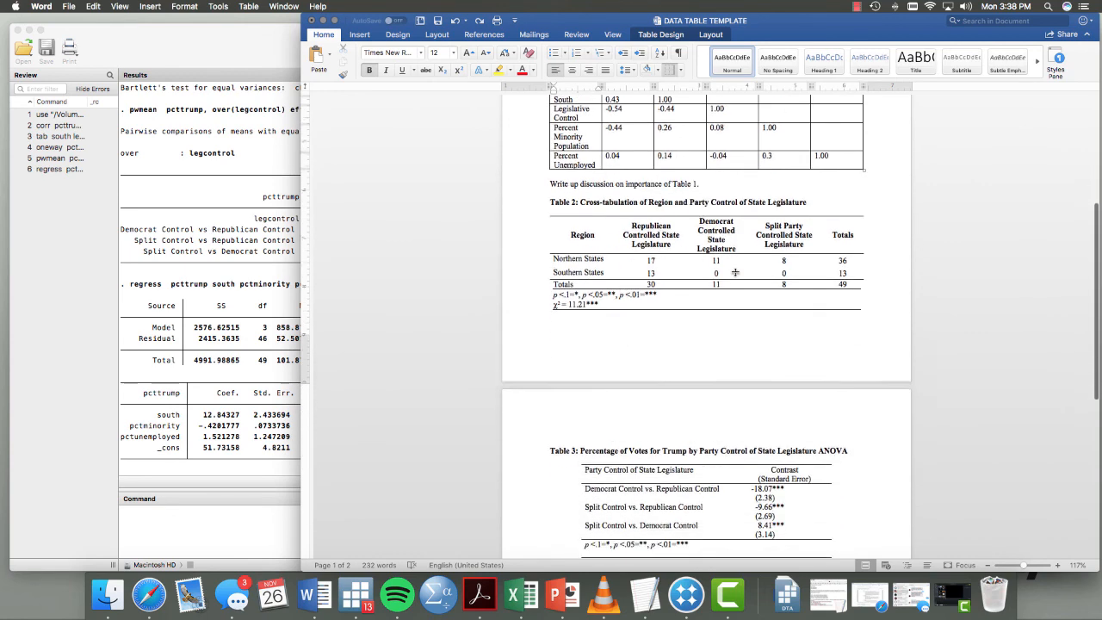
{"action": "scroll", "coordinate": [735, 273], "scroll_direction": "up", "scroll_amount": 20}
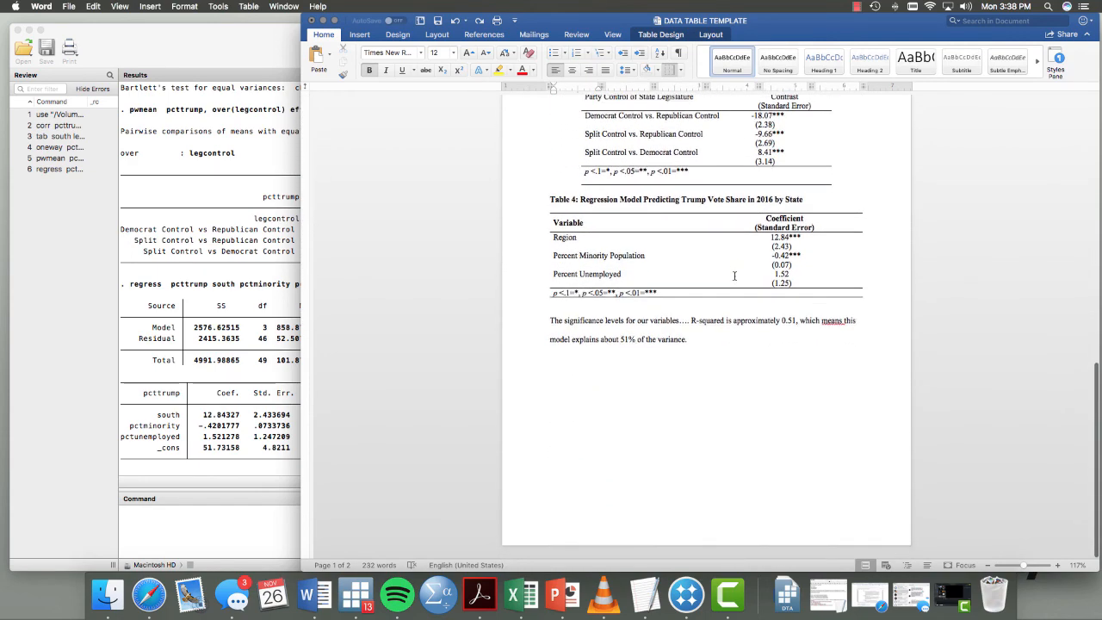
{"action": "scroll", "coordinate": [734, 275], "scroll_direction": "down", "scroll_amount": 20}
- Start a bold section heading numbered V, entering "V. COn" below the R-squared paragraph that follows Table 4
{"action": "left_click", "coordinate": [601, 379]}
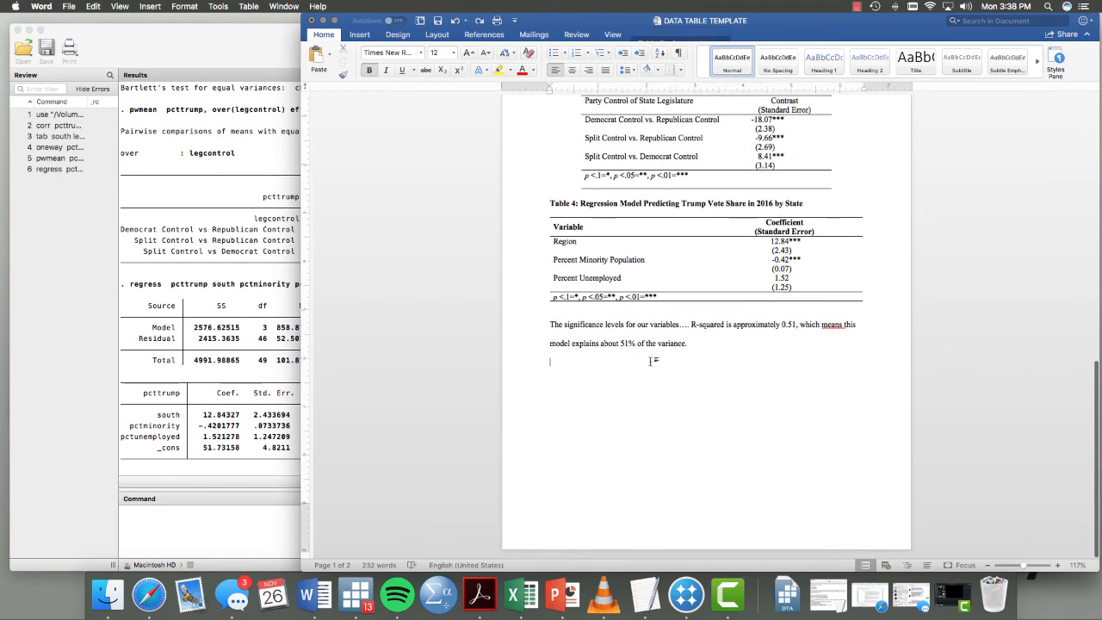
{"action": "type", "text": "V. COn"}
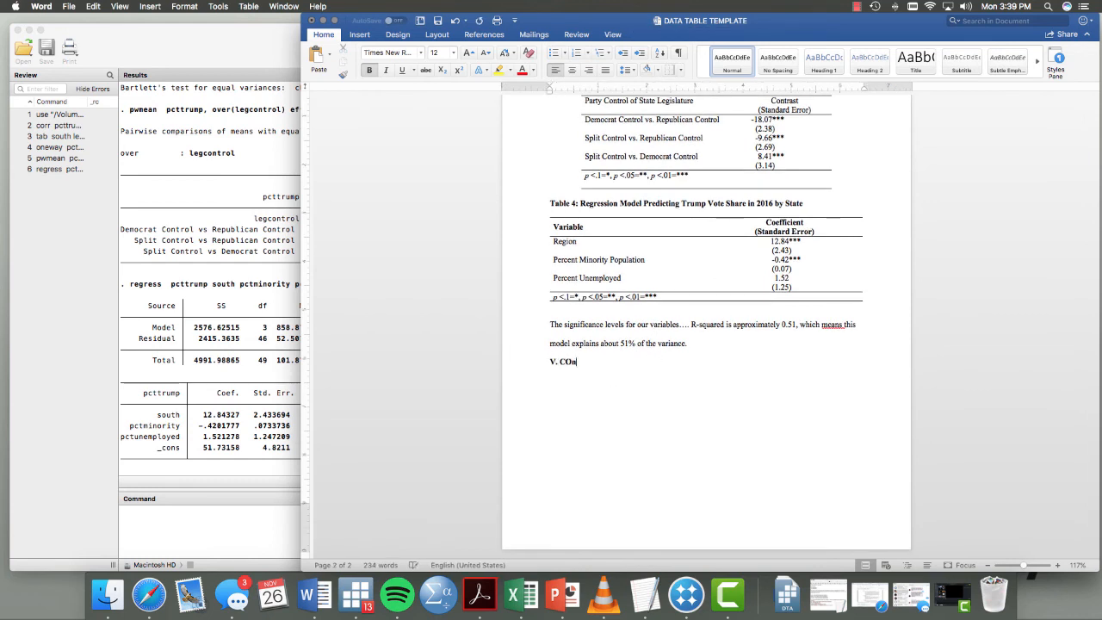